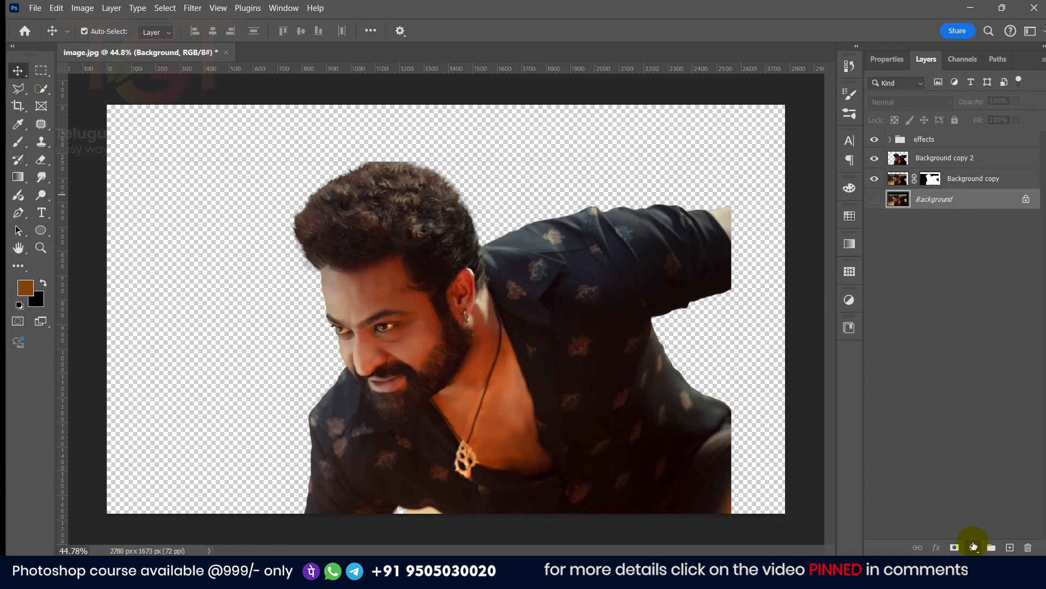
Step: Add a dark navy solid color fill, unlock the Background layer, and place the fill beneath that layer
left_click(958, 299)
key("Return")
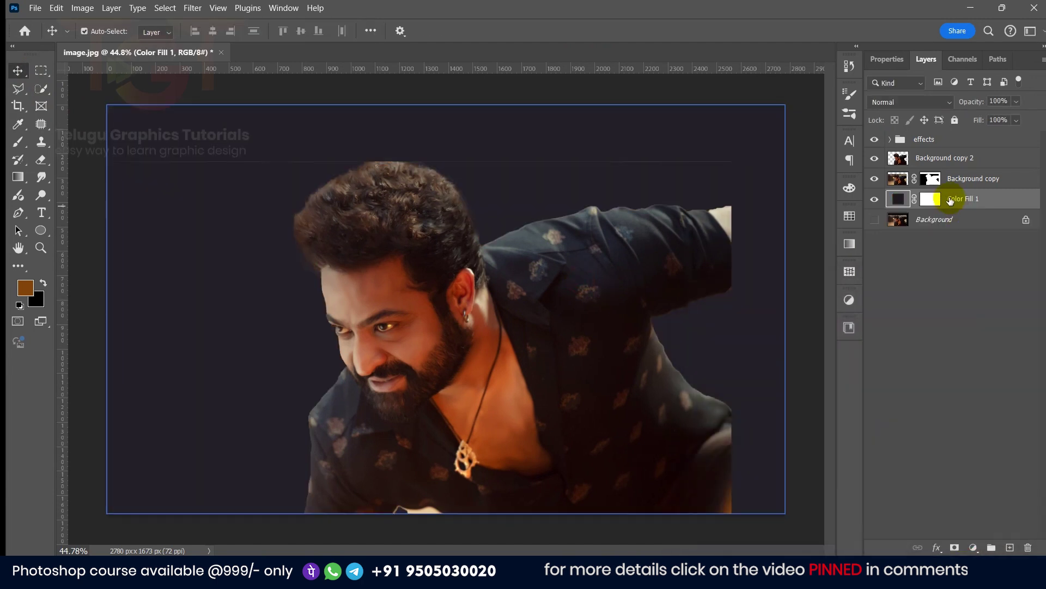
left_click(1025, 219)
left_click_drag(952, 204, 951, 226)
left_click(877, 200)
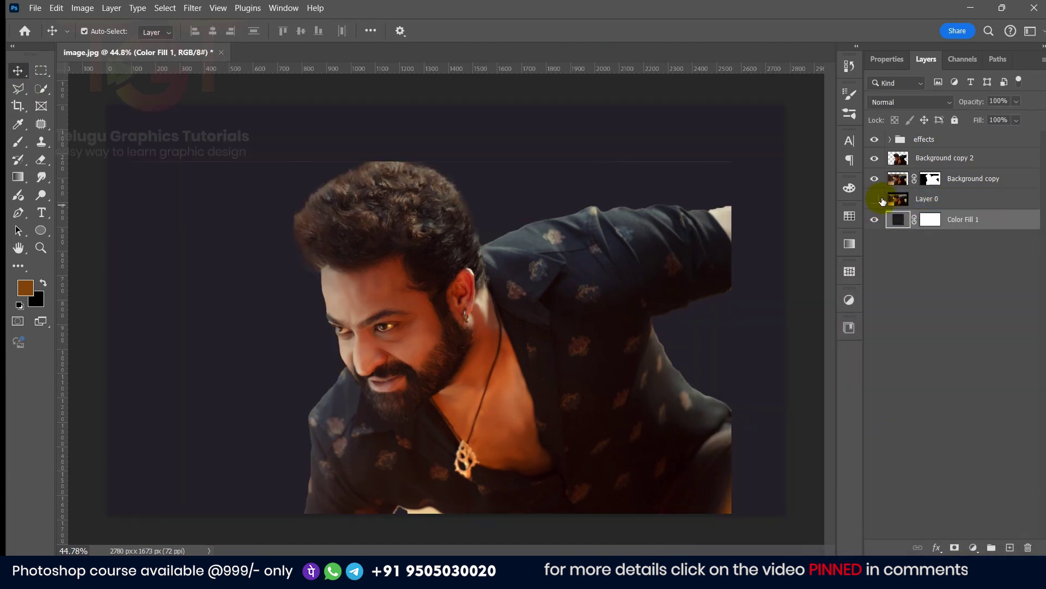
Step: Compare the portrait with and without the effects group
left_click(874, 140)
left_click(874, 140)
left_click(874, 140)
left_click(875, 141)
scroll(561, 159, "up", 2)
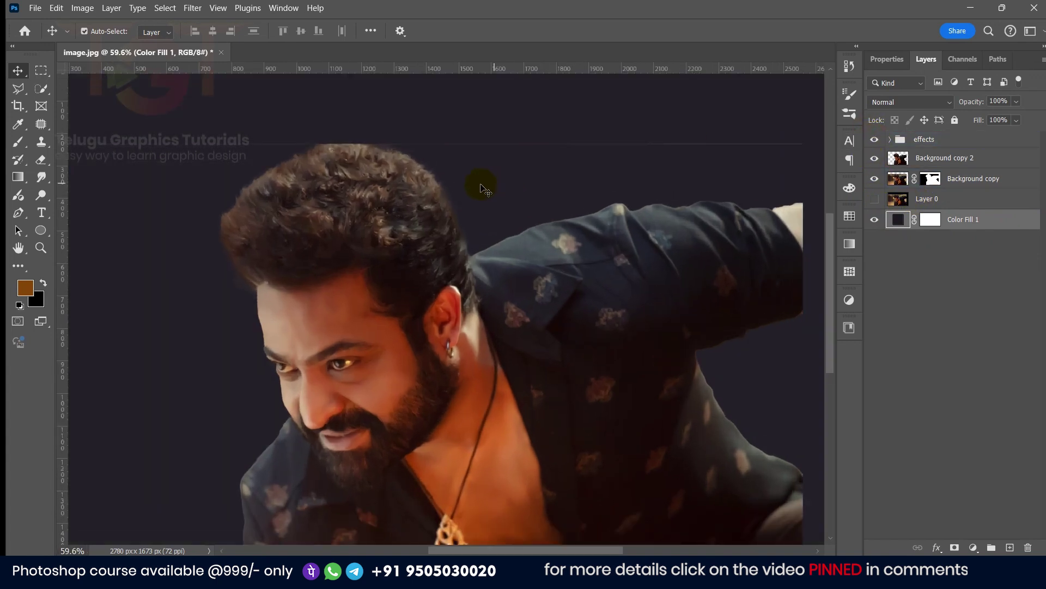
Step: Compare the portrait cutout layers and hide Background copy, keeping Background copy 2 shown
left_click(883, 178)
left_click(876, 159)
left_click(875, 160)
left_click(874, 178)
left_click(873, 160)
left_click(874, 160)
Step: Smudge the flat top edge of the hair upward on Background copy 2 into soft strands
left_click(937, 158)
scroll(541, 187, "down", 2)
scroll(443, 154, "up", 7)
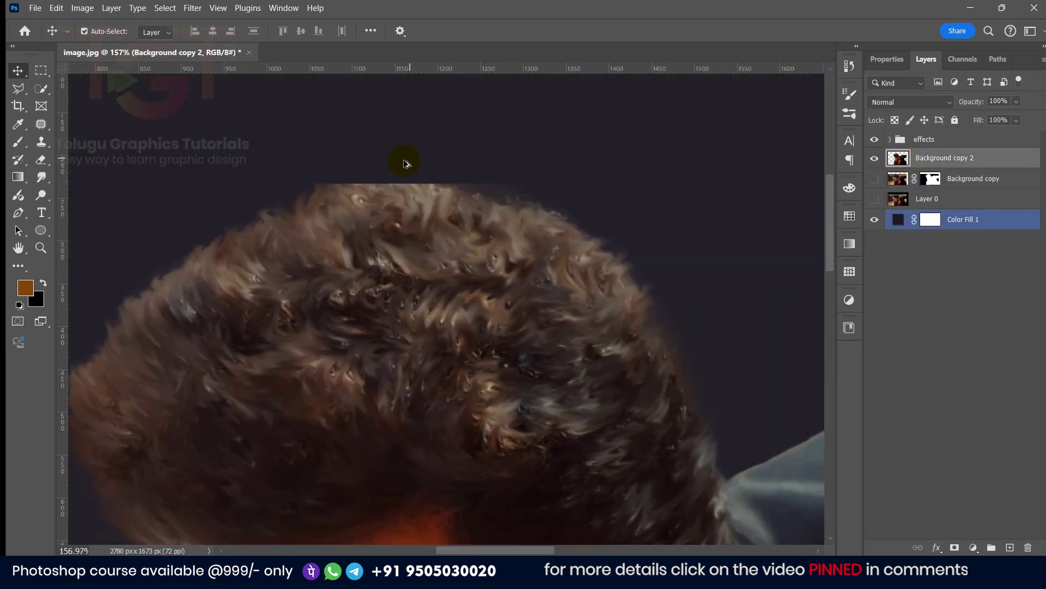
left_click(18, 141)
left_click(41, 177)
left_click_drag(428, 206, 413, 181)
left_click_drag(468, 210, 456, 181)
mouse_move(396, 211)
left_mouse_down()
mouse_move(387, 197)
mouse_move(328, 178)
left_mouse_up()
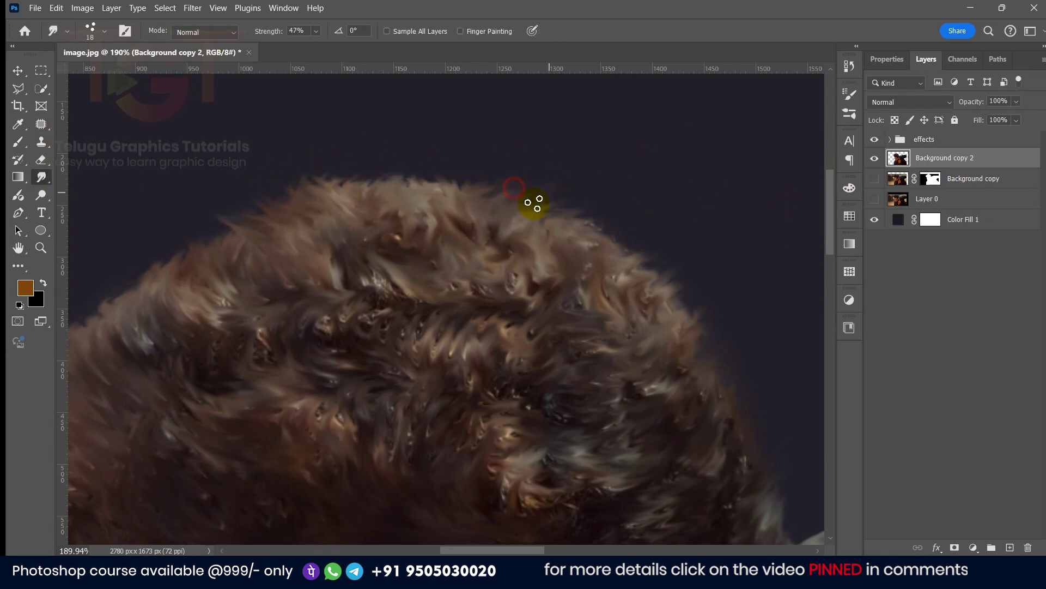
scroll(534, 202, "down", 5)
Step: Reselect the portrait layer Background copy 2 and add a new empty layer above it
key("v")
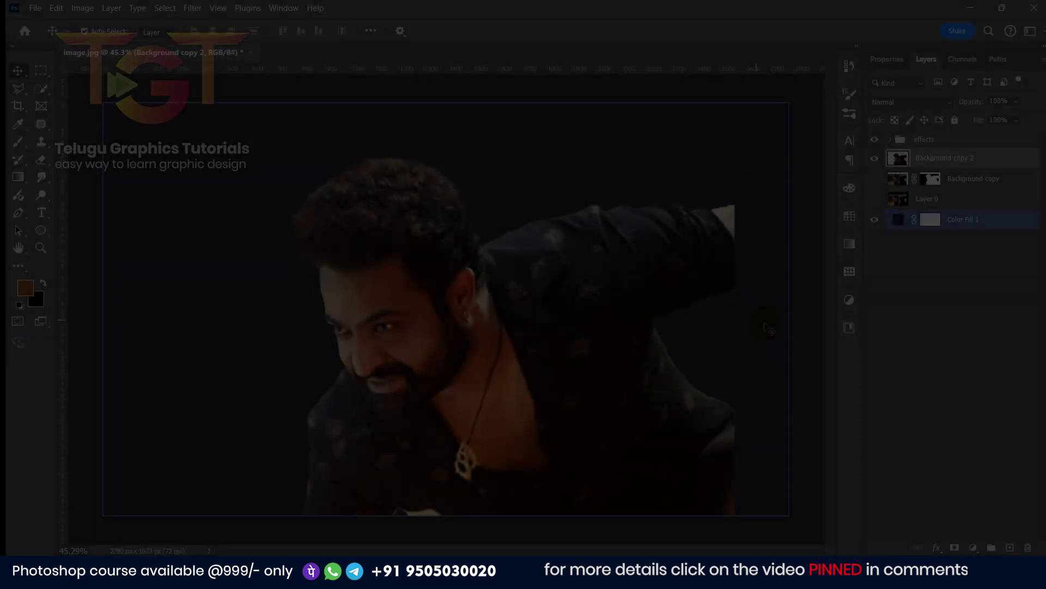
left_click(781, 324)
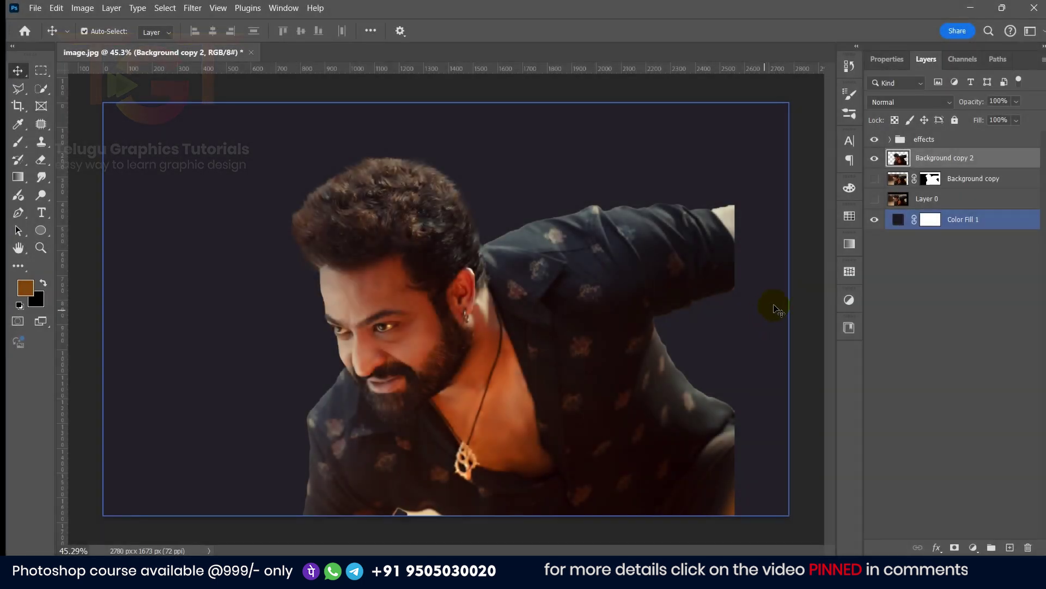
left_click(509, 360)
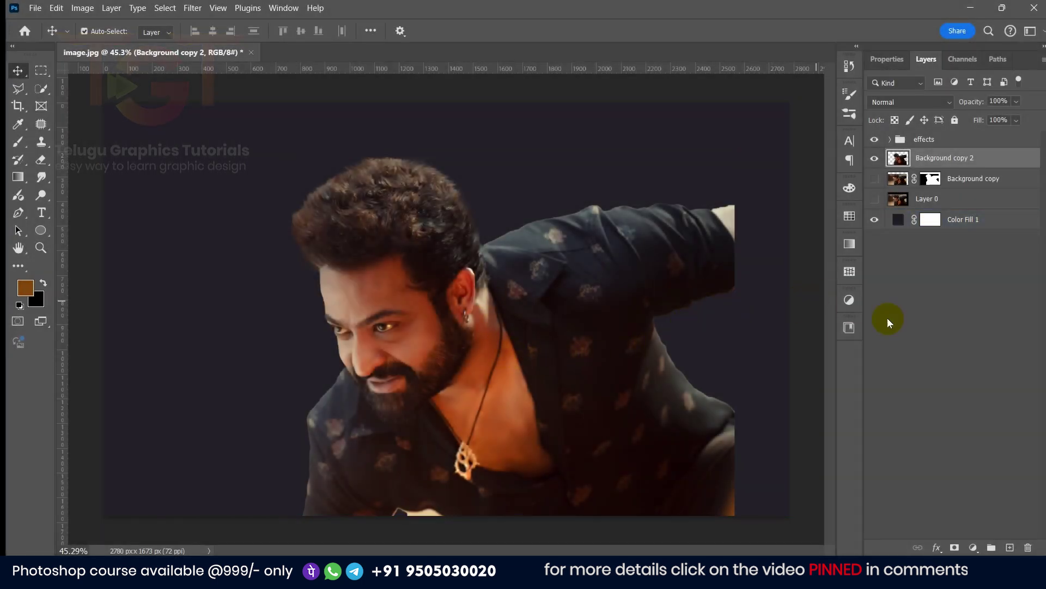
left_click(1012, 546)
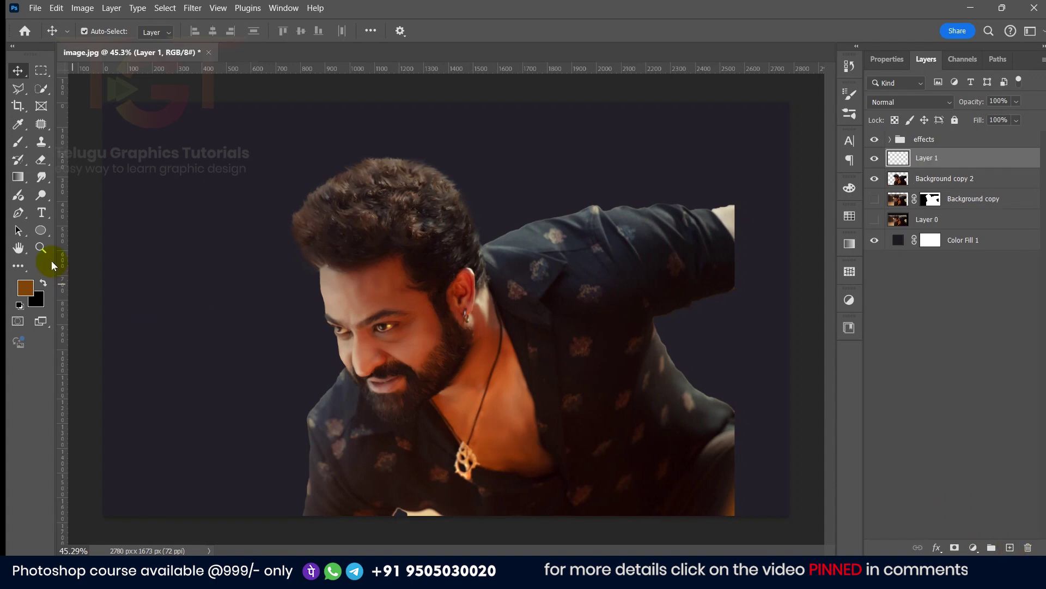
Step: Choose the Soft Round preset from General Brushes for the Brush tool
key("b")
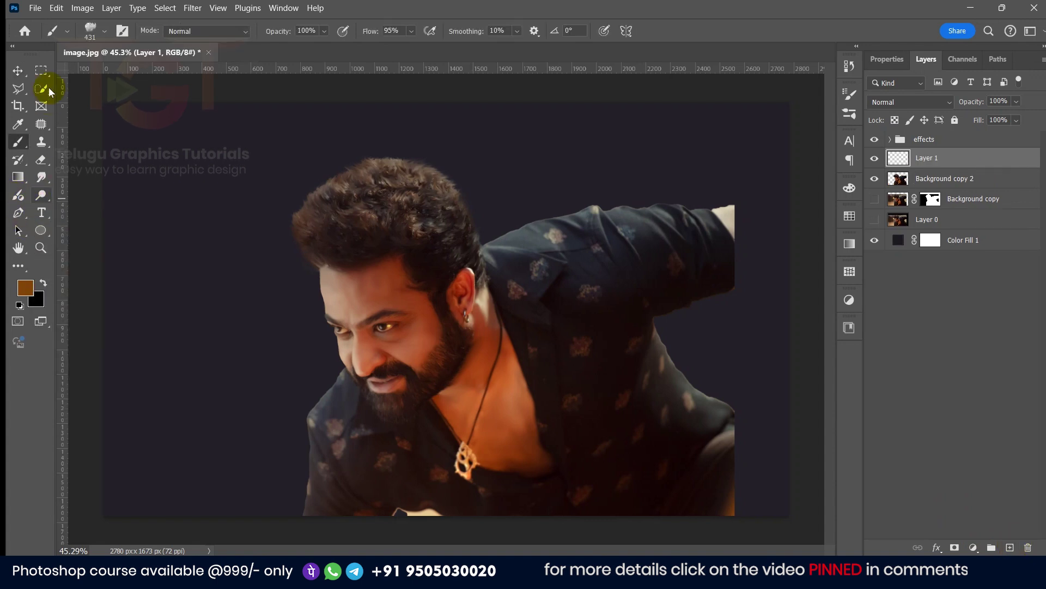
left_click(87, 32)
scroll(63, 226, "down", 5)
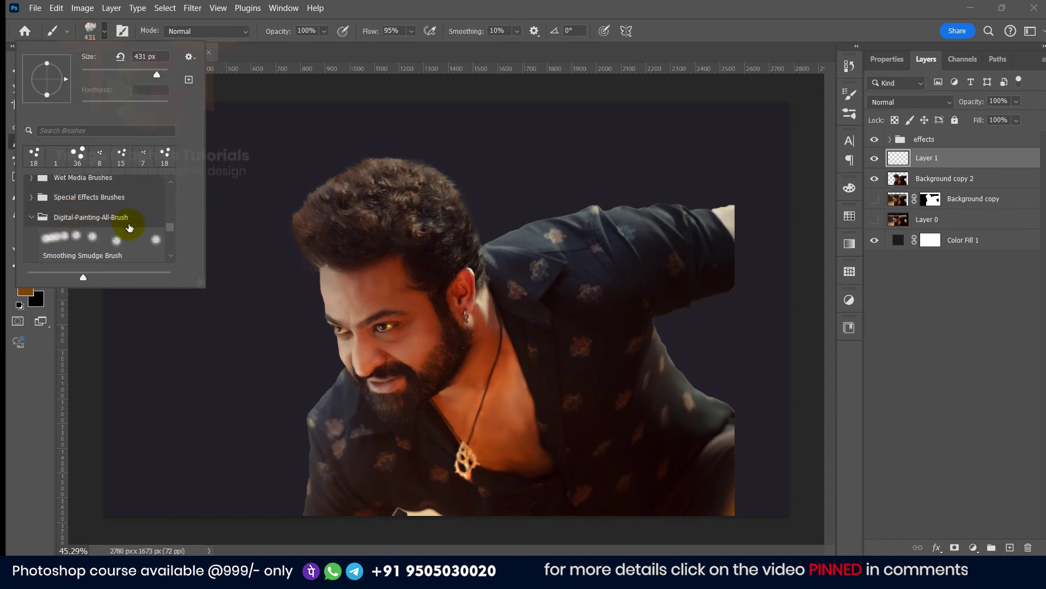
left_click_drag(169, 232, 169, 180)
left_click(97, 210)
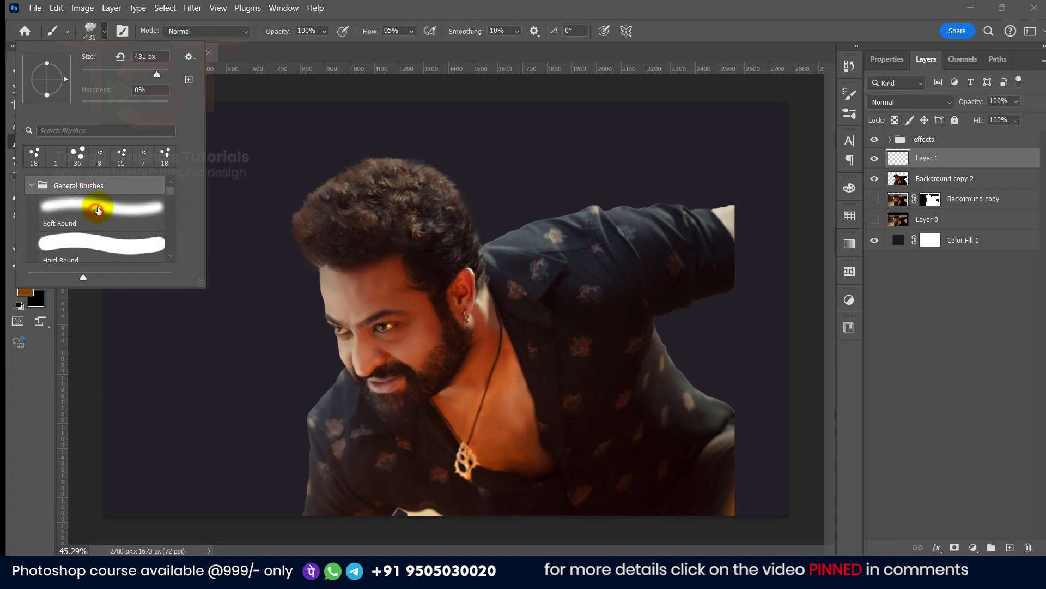
left_click(423, 7)
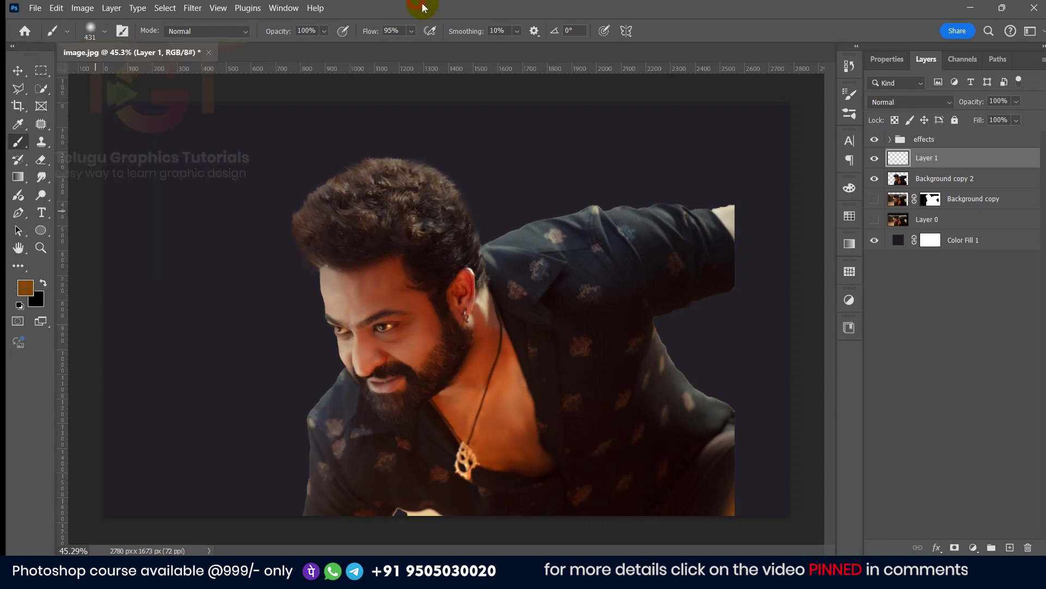
Step: Set the foreground color to magenta #ff00cc
left_click(29, 285)
left_click(861, 315)
left_click(898, 415)
left_click(850, 323)
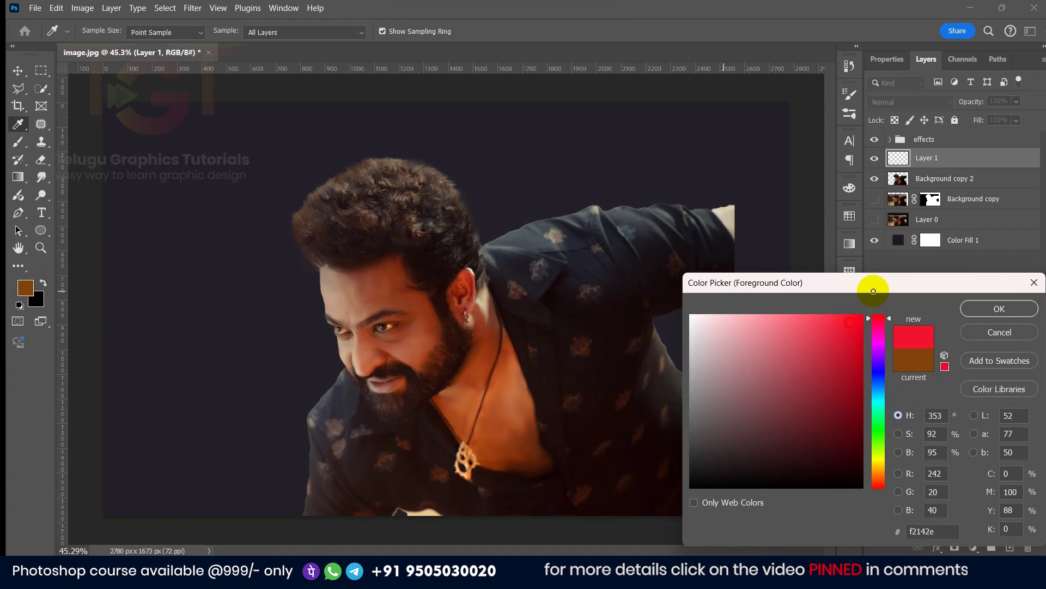
left_click(878, 341)
left_click(1000, 309)
Step: Reduce the brush size to 246 px and try a magenta stroke over the hair
left_click_drag(411, 213, 475, 280)
scroll(411, 228, "down", 4)
scroll(438, 227, "up", 4)
mouse_move(442, 238)
left_mouse_down()
mouse_move(424, 235)
mouse_move(398, 197)
left_mouse_up()
key("ctrl+z")
scroll(395, 195, "up", 3)
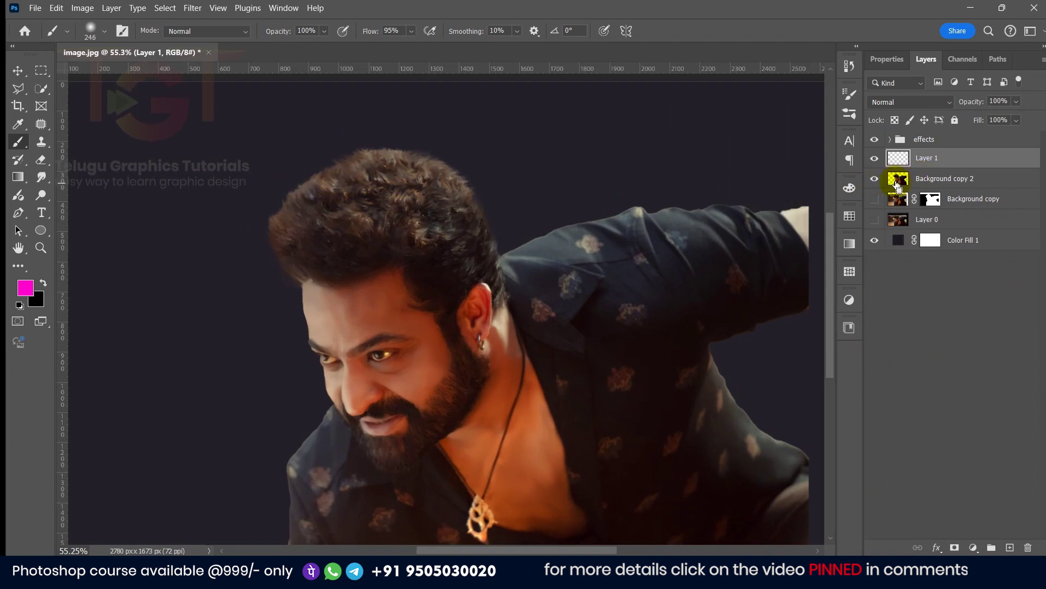
Step: Load the outline of Background copy 2 as a selection, paint magenta along the upper hair and shoulder edges on Layer 1, and deselect
left_click(903, 178, "ctrl")
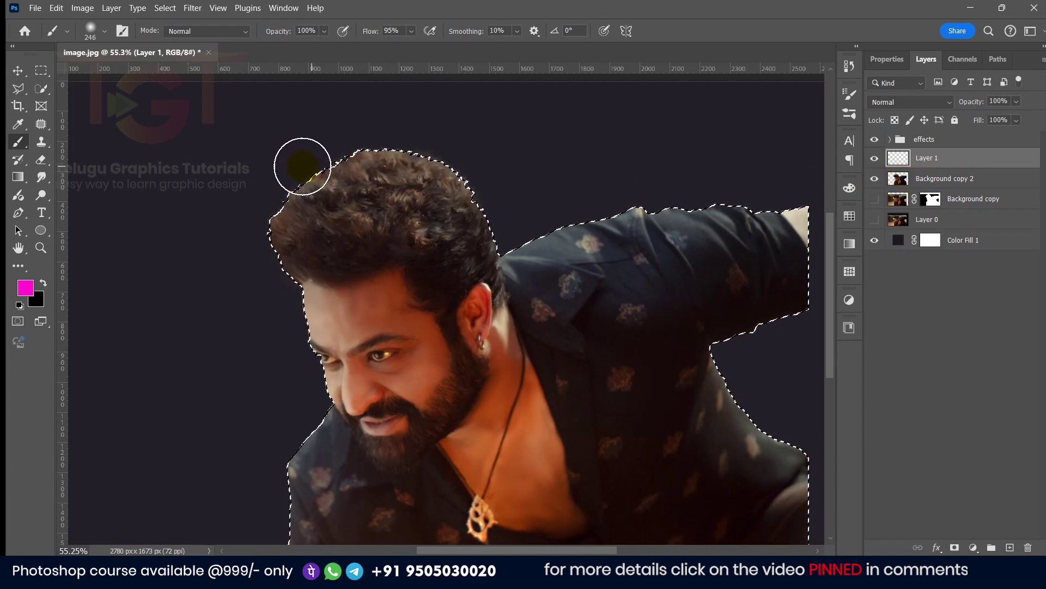
left_click(950, 158)
mouse_move(269, 194)
left_mouse_down()
mouse_move(266, 203)
mouse_move(313, 149)
mouse_move(365, 129)
mouse_move(427, 126)
mouse_move(494, 187)
mouse_move(509, 227)
mouse_move(804, 210)
left_mouse_up()
left_click_drag(848, 178, 849, 177)
scroll(557, 146, "down", 4)
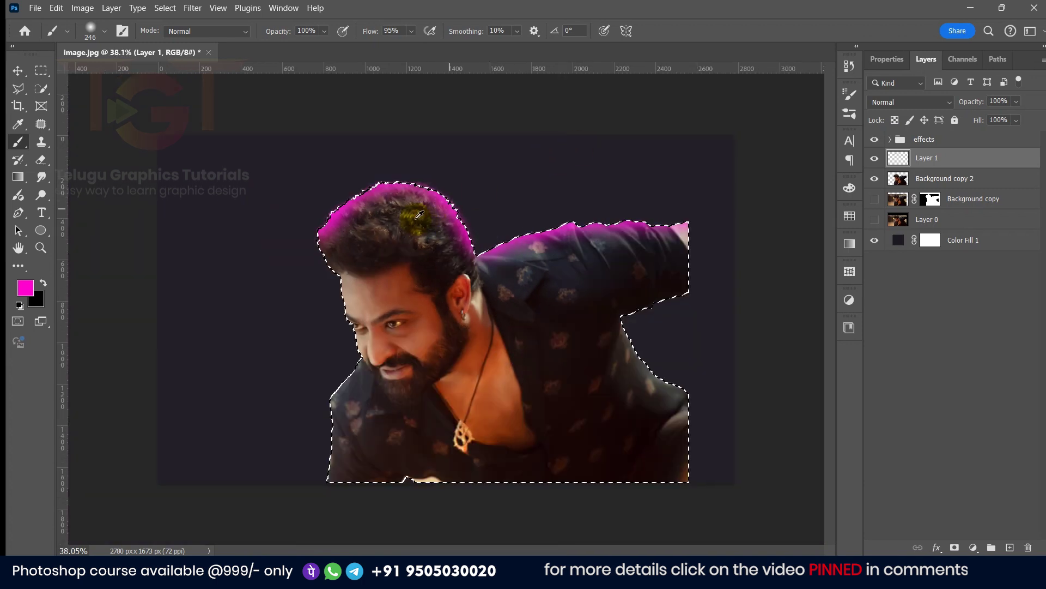
scroll(417, 216, "up", 3)
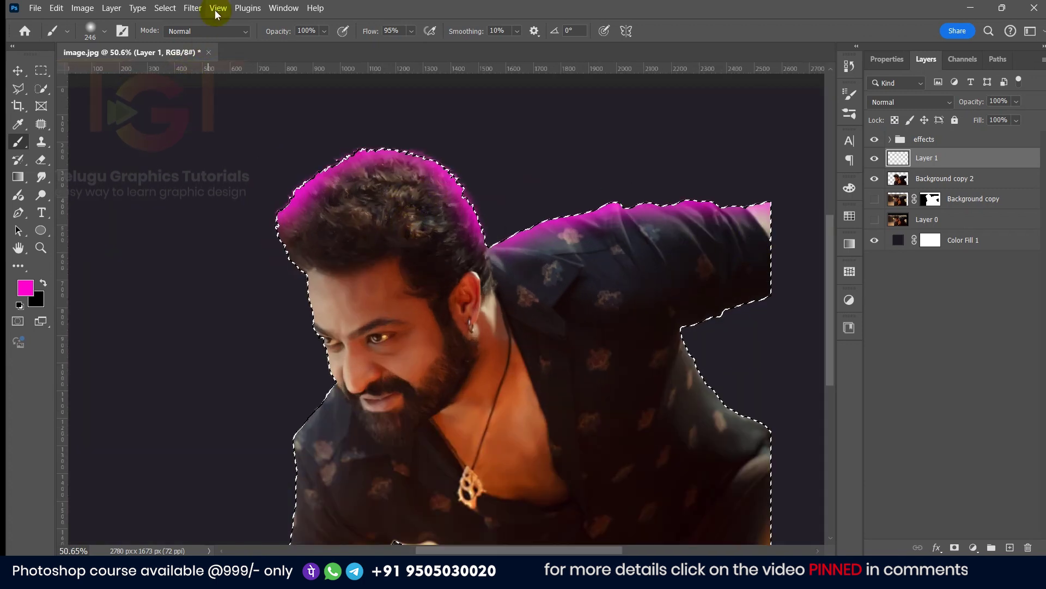
left_click(190, 9)
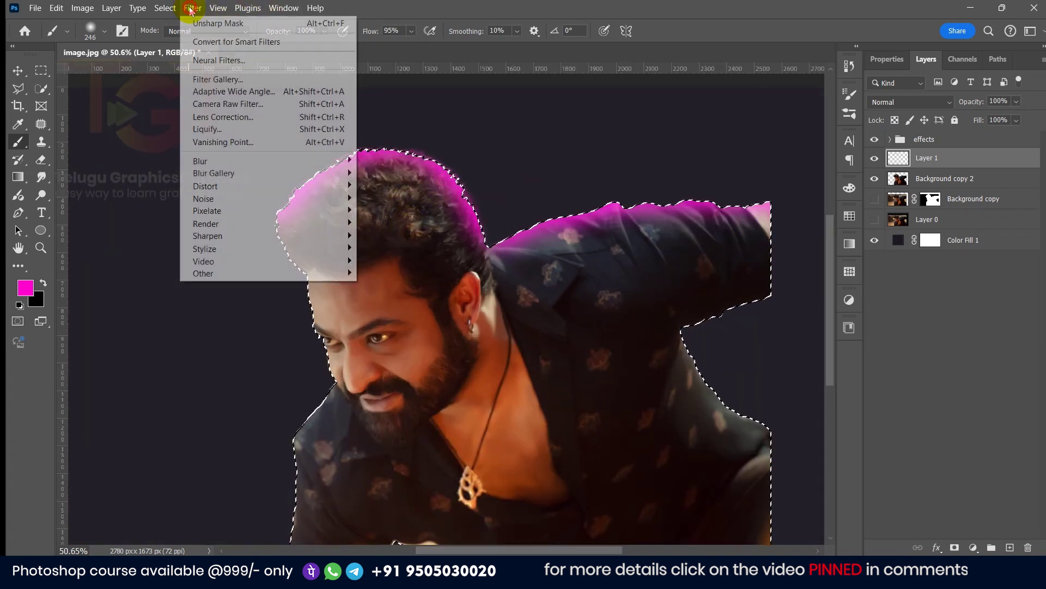
left_click(165, 9)
left_click(180, 35)
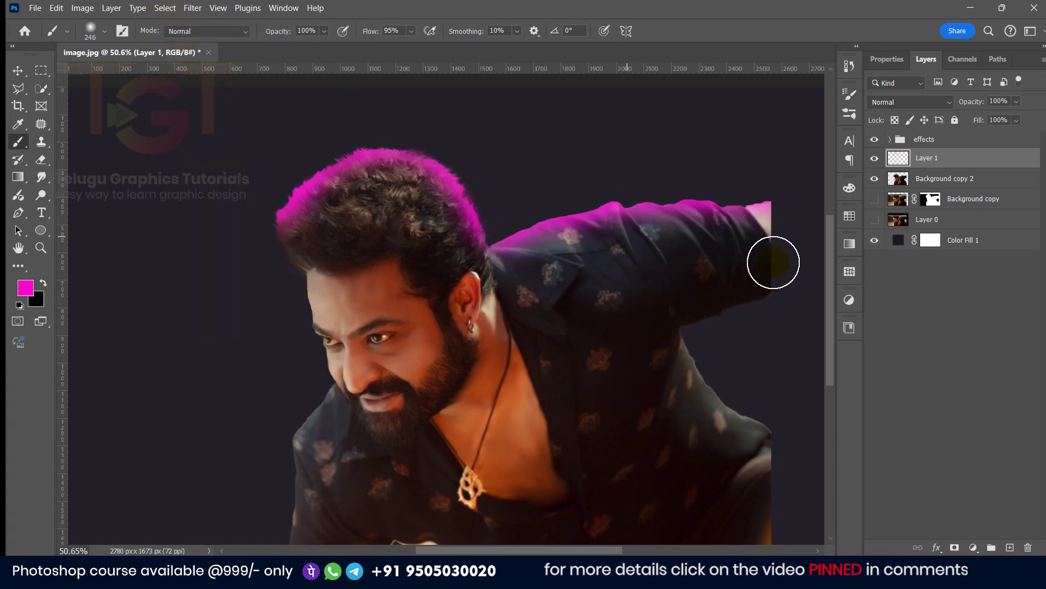
Step: Set the magenta layer's blend mode to Overlay and its opacity to 65%
left_click(891, 104)
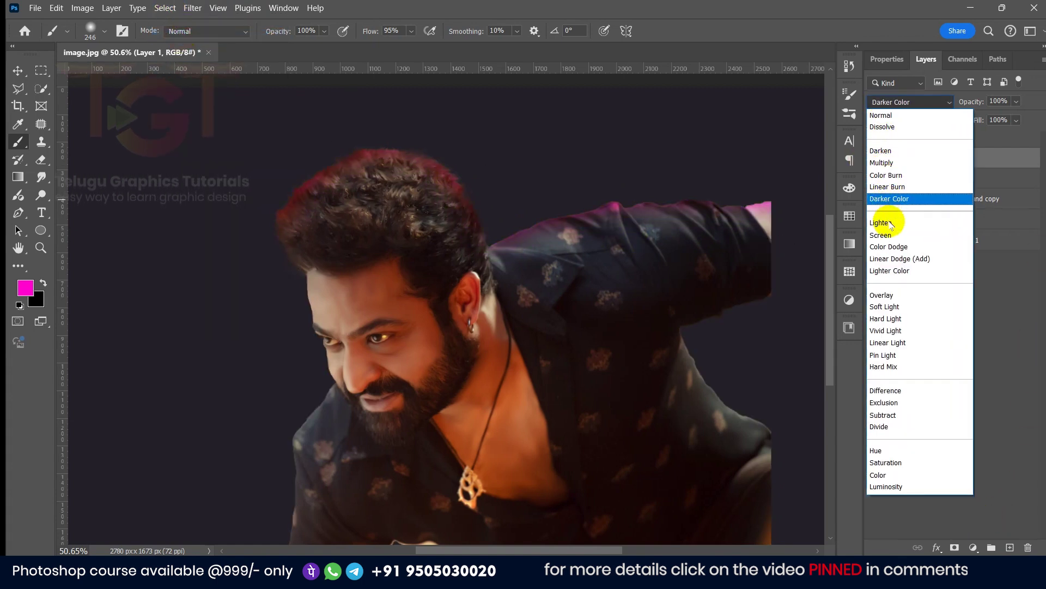
left_click(888, 295)
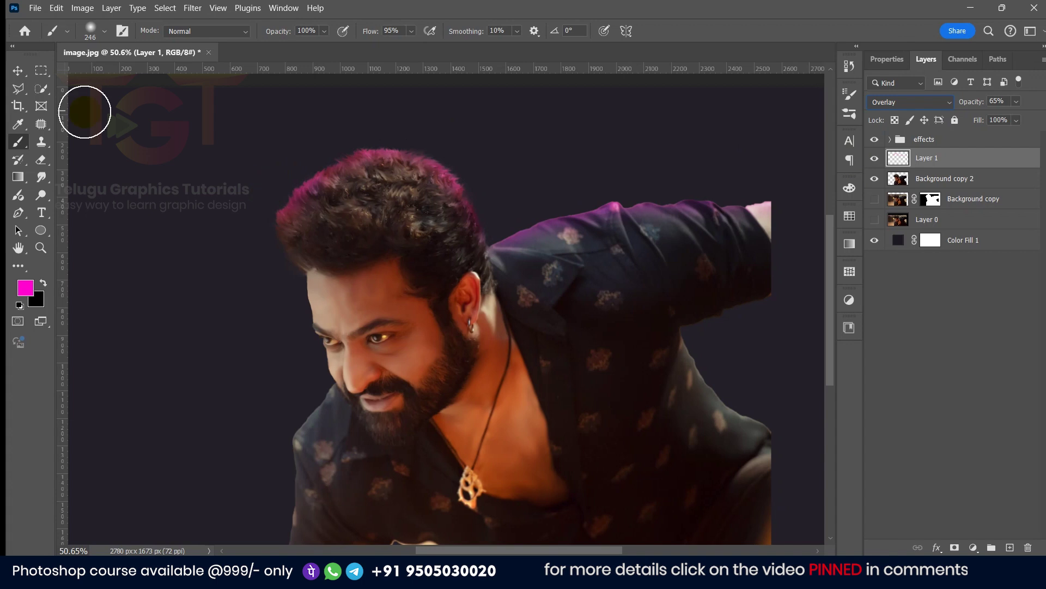
left_click(18, 71)
left_click(322, 184)
scroll(321, 184, "up", 3)
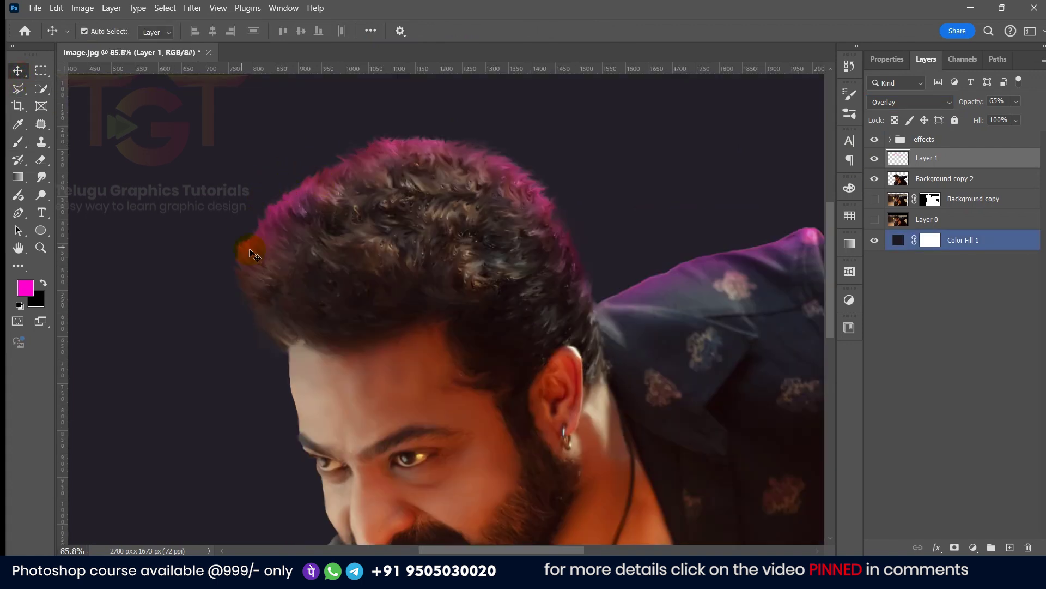
Step: Reselect the magenta light layer and add a white layer mask to it
left_click(962, 157)
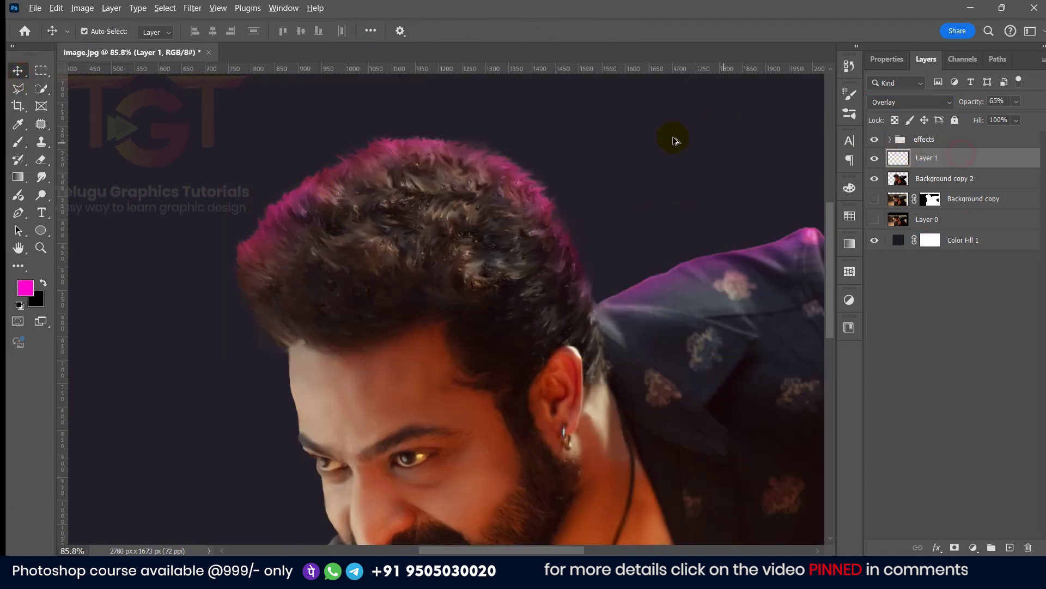
scroll(676, 140, "down", 2)
left_click(955, 546)
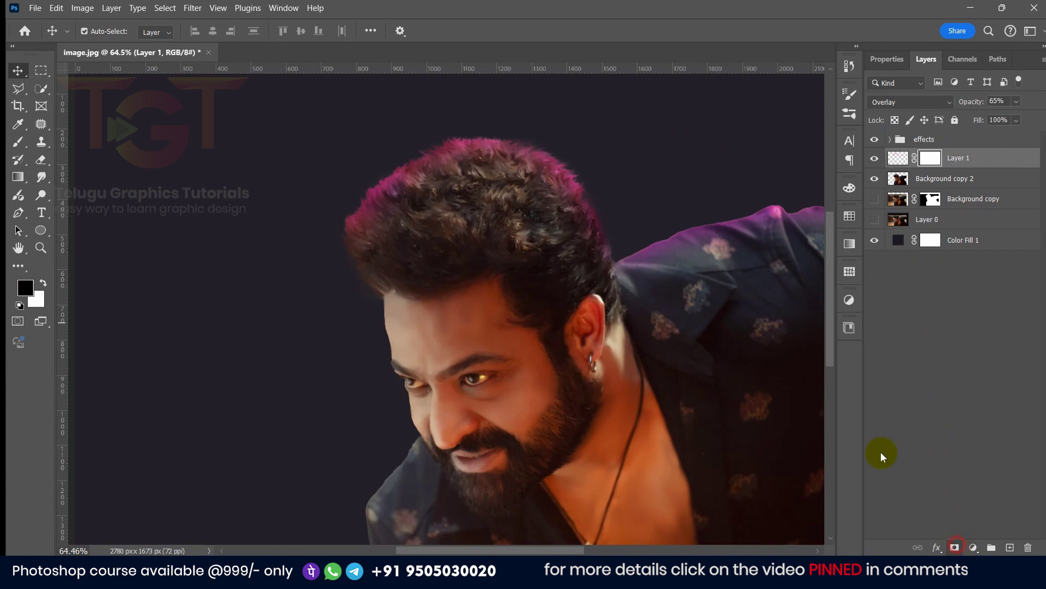
Step: Set the brush size to 175 px and try masking out the magenta on the front of the hair in black
scroll(419, 158, "up", 3)
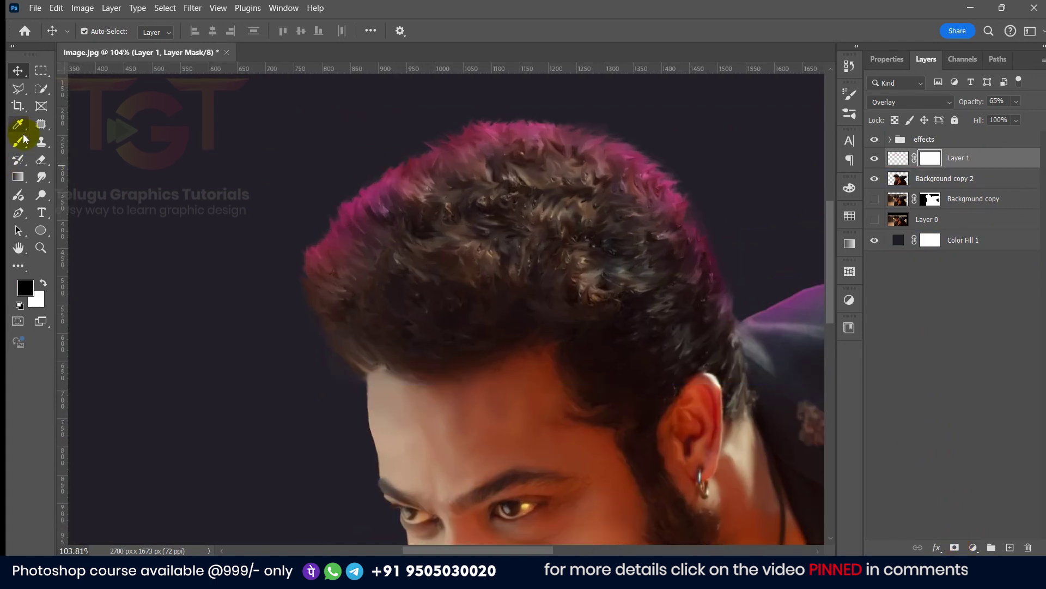
left_click(19, 142)
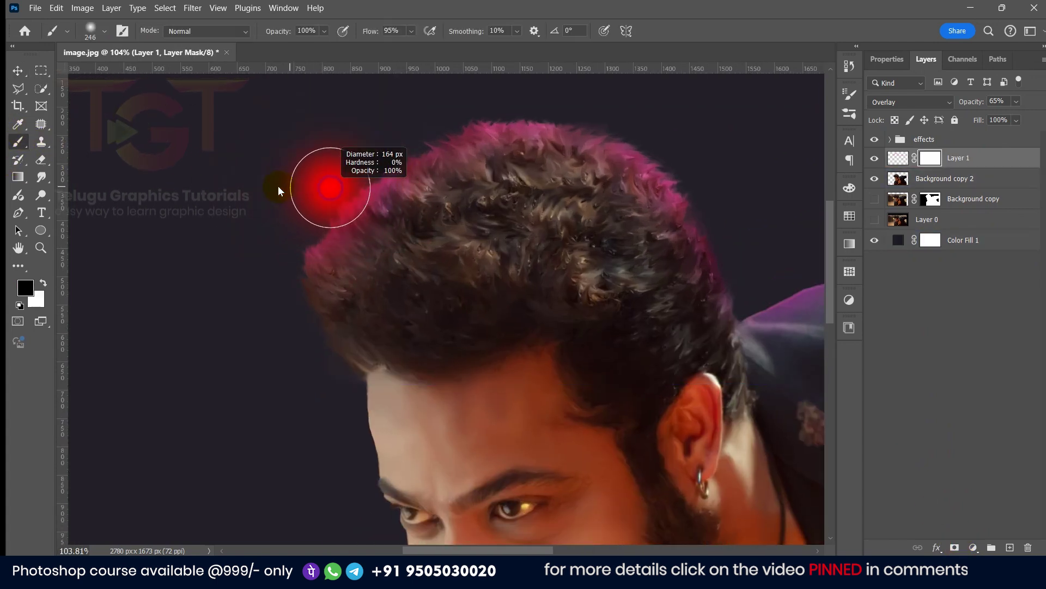
mouse_move(366, 206)
left_mouse_down()
mouse_move(319, 261)
mouse_move(333, 253)
mouse_move(327, 200)
mouse_move(307, 229)
mouse_move(331, 249)
mouse_move(288, 248)
mouse_move(320, 272)
mouse_move(349, 211)
mouse_move(283, 297)
mouse_move(304, 323)
mouse_move(353, 281)
left_mouse_up()
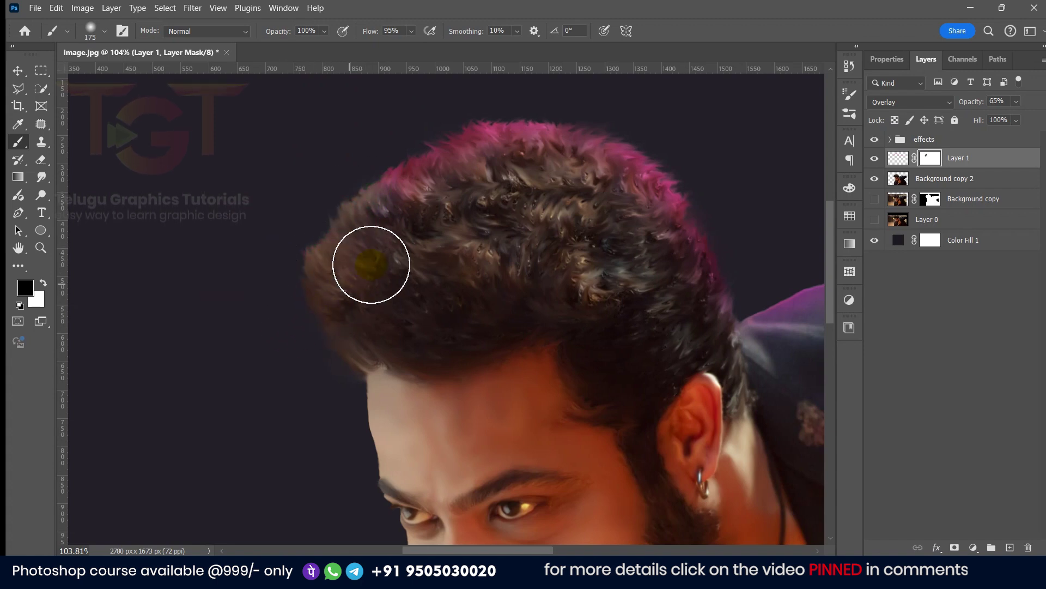
key("ctrl+z")
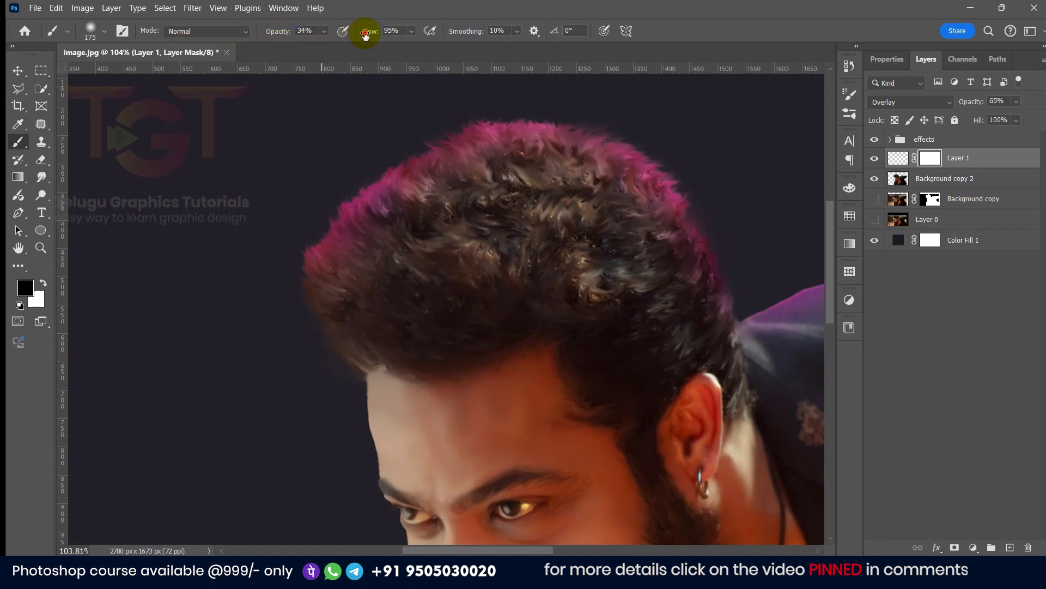
Step: Gently fade the magenta at the front of the hair on the mask, using black at 34% opacity and 8% flow
mouse_move(273, 301)
left_mouse_down()
mouse_move(307, 217)
mouse_move(334, 221)
mouse_move(257, 285)
mouse_move(317, 217)
mouse_move(303, 267)
left_mouse_up()
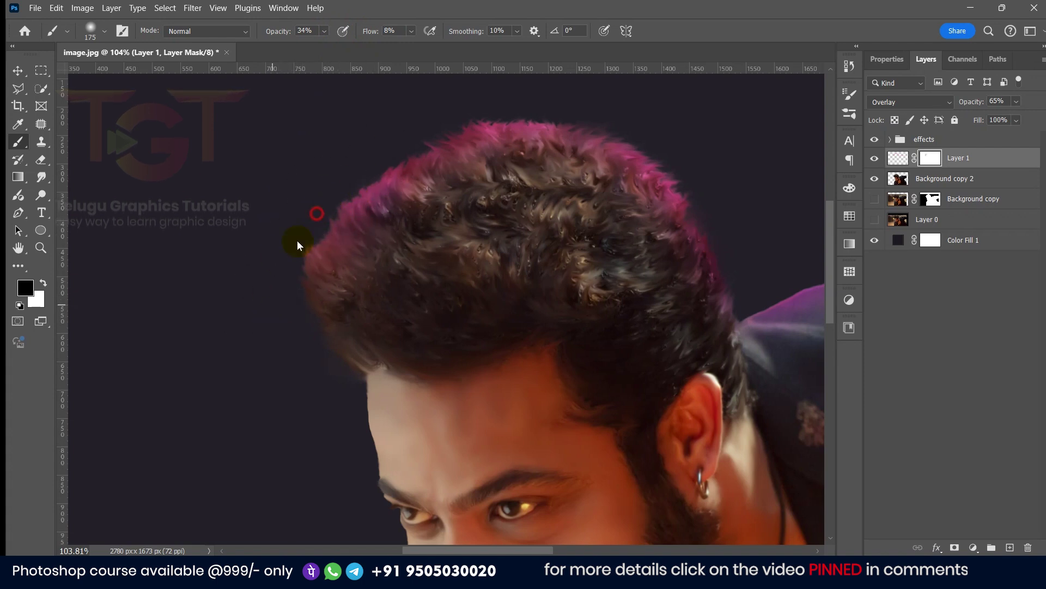
left_click_drag(359, 174, 308, 222)
mouse_move(391, 154)
left_mouse_down()
mouse_move(286, 218)
mouse_move(349, 173)
mouse_move(281, 250)
left_mouse_up()
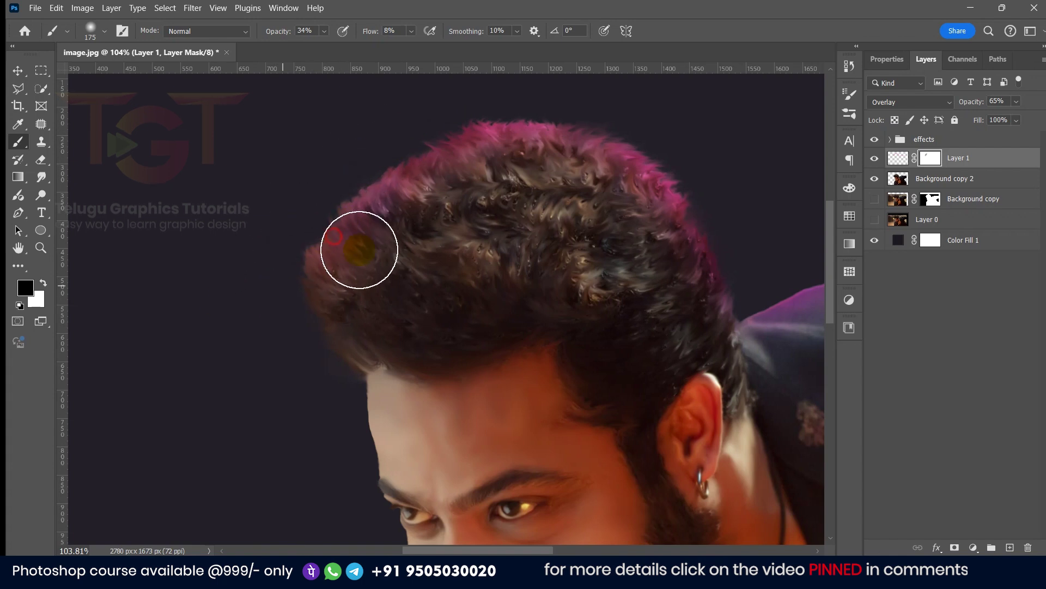
left_click(434, 110)
scroll(346, 115, "down", 4)
scroll(320, 94, "down", 3)
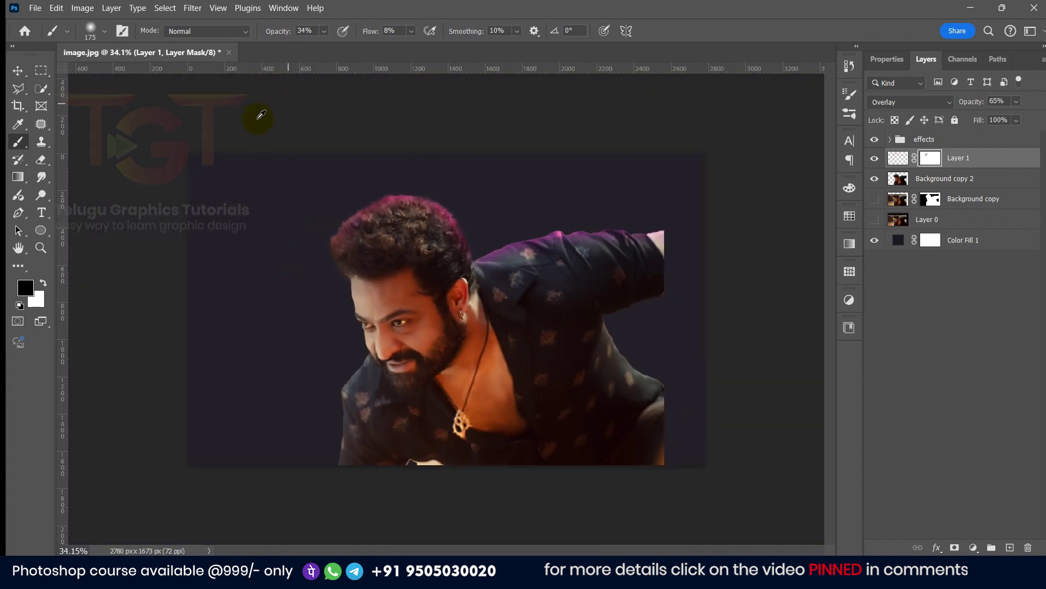
Step: Create a new layer above the magenta light layer and set the foreground color to yellow #ffd800
left_click(16, 69)
left_click(272, 263)
scroll(272, 263, "up", 2)
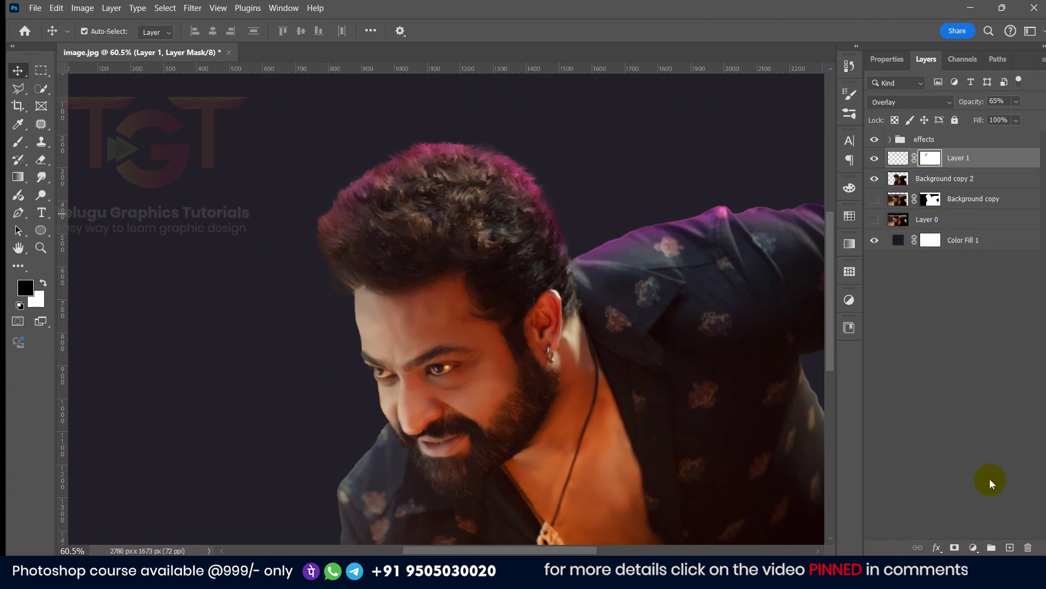
left_click(1010, 548)
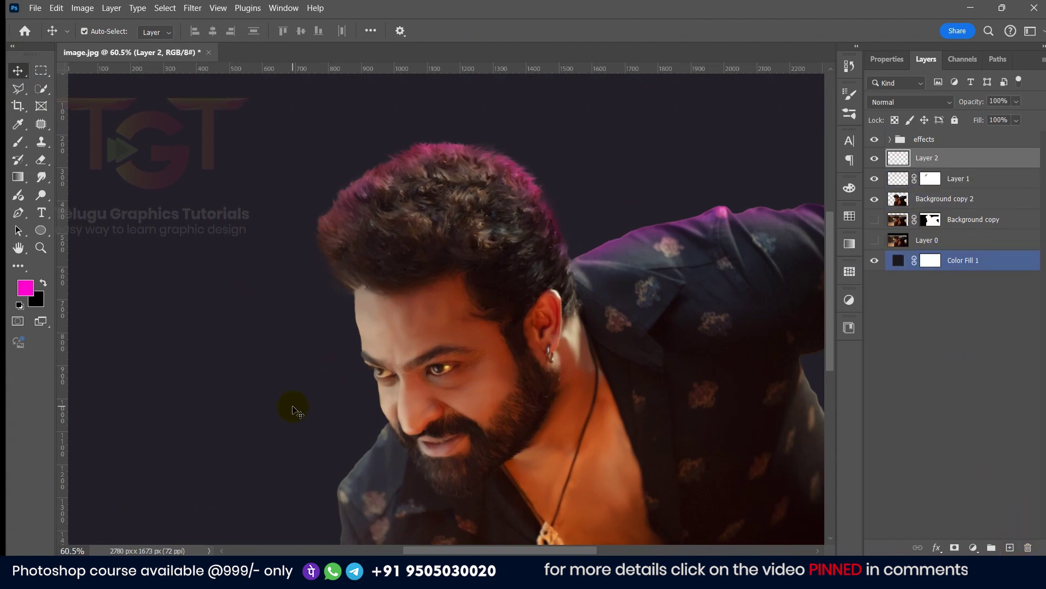
key("b")
left_click(25, 288)
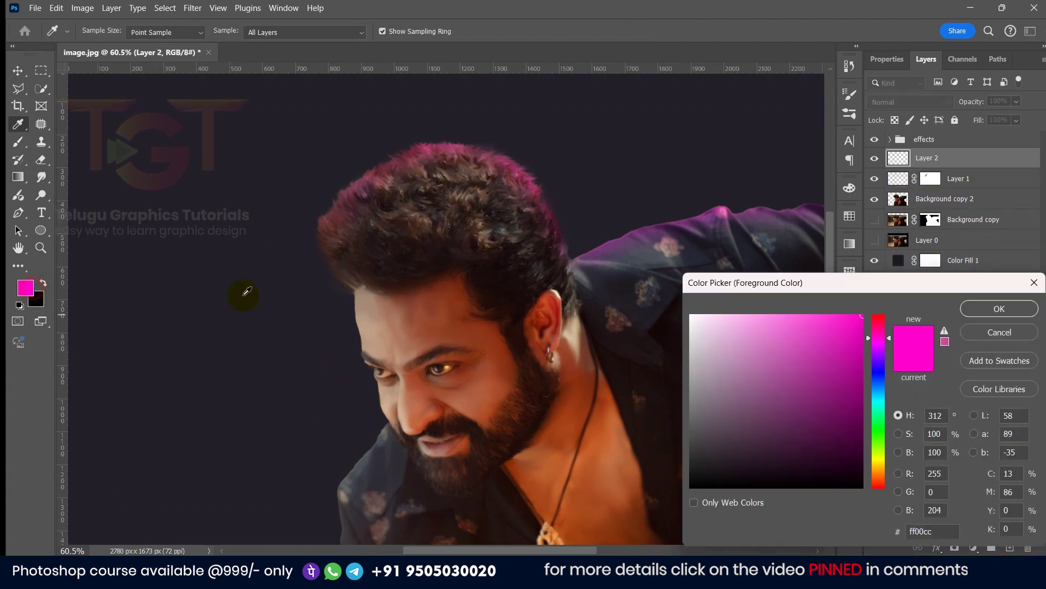
left_click(878, 439)
left_click_drag(882, 450, 878, 464)
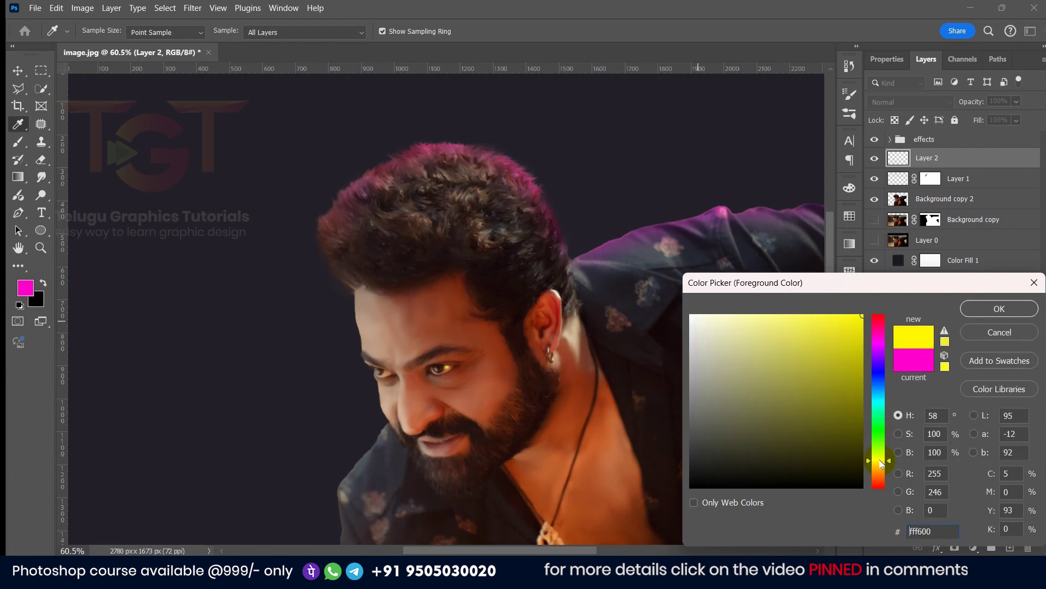
left_click(999, 309)
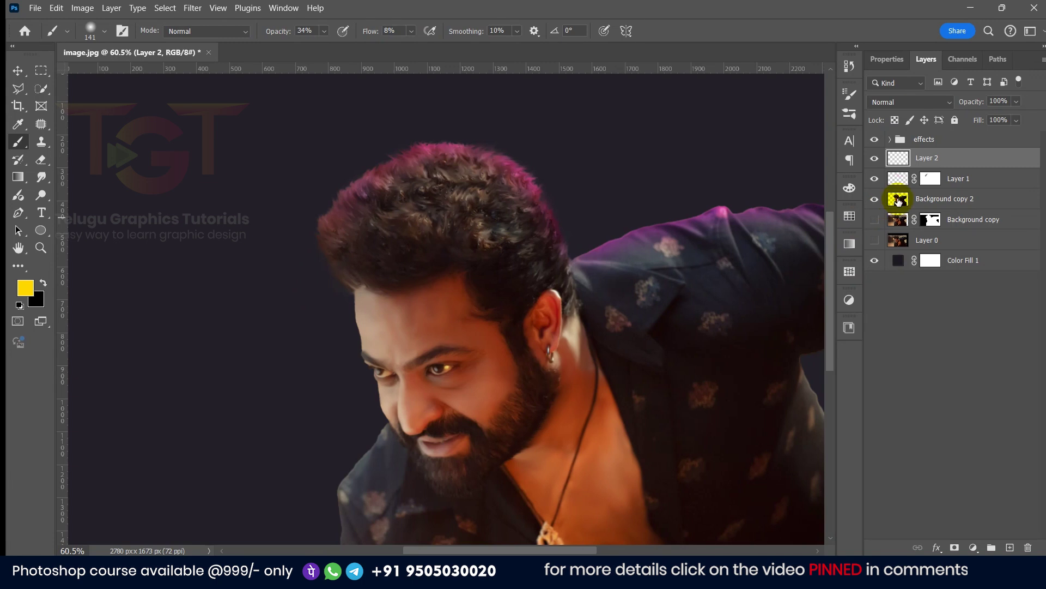
Step: Load the cut-out portrait's outline as a selection and faintly paint yellow along its front edge on the new layer
left_click(902, 200)
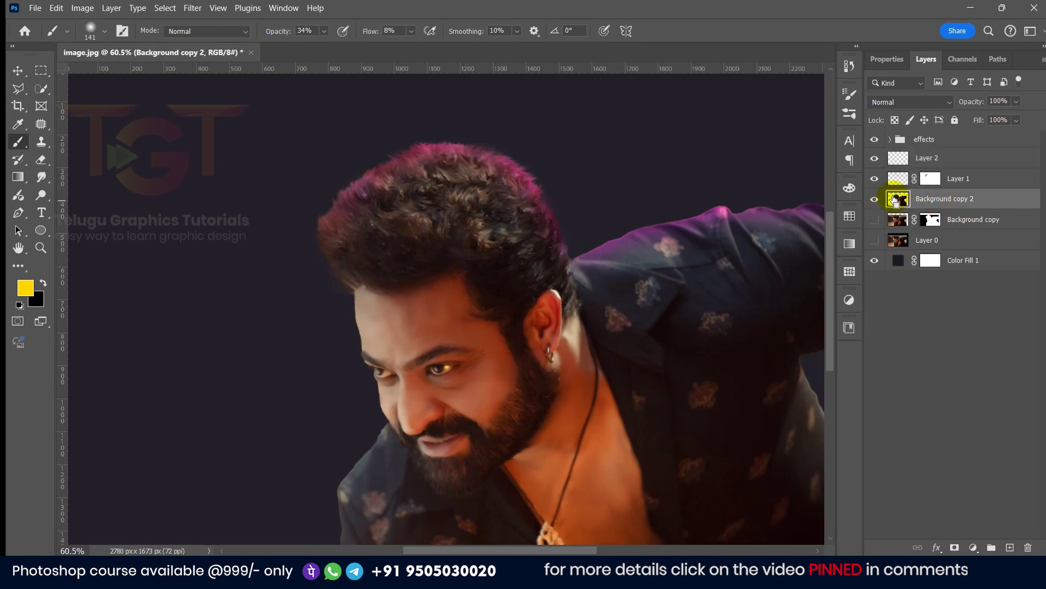
left_click(900, 199, "ctrl")
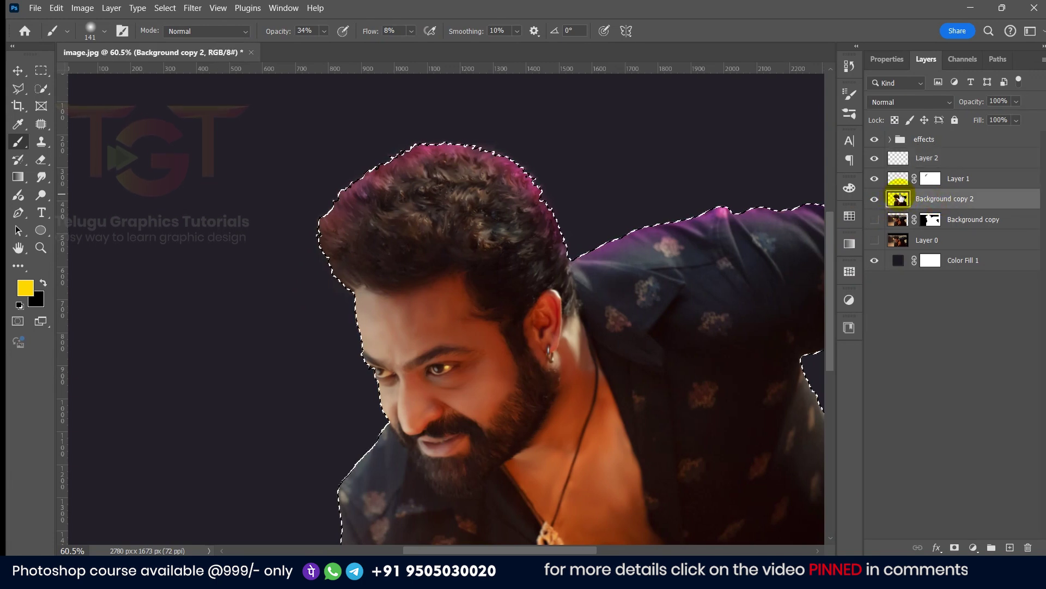
left_click(928, 157)
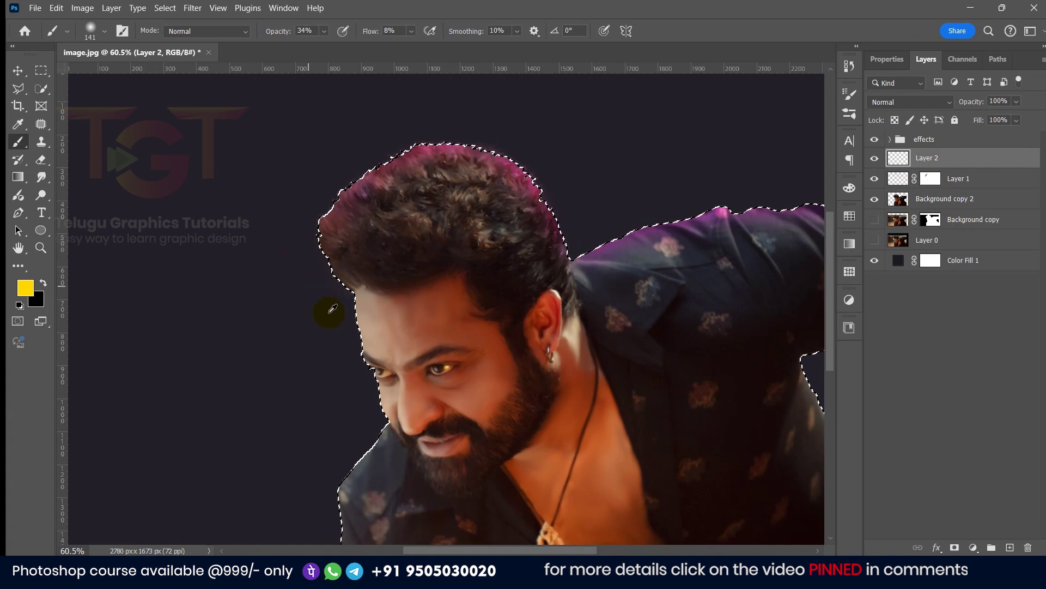
scroll(334, 308, "up", 3)
mouse_move(351, 298)
left_mouse_down()
mouse_move(315, 241)
mouse_move(361, 304)
mouse_move(325, 258)
mouse_move(308, 174)
mouse_move(351, 325)
left_mouse_up()
mouse_move(349, 405)
left_mouse_down()
mouse_move(307, 227)
mouse_move(352, 275)
left_mouse_up()
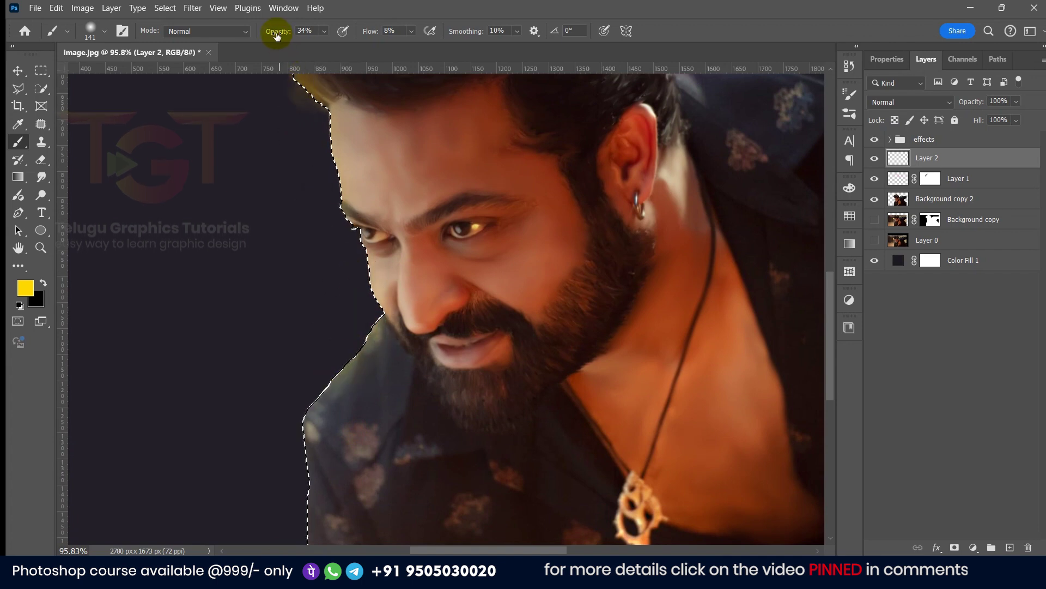
Step: Raise the brush to 58% opacity and 36% flow and paint yellow rim light along the front hair, face and shoulder edges
left_click_drag(293, 39, 398, 33)
left_click_drag(345, 163, 330, 216)
left_click_drag(348, 334, 280, 420)
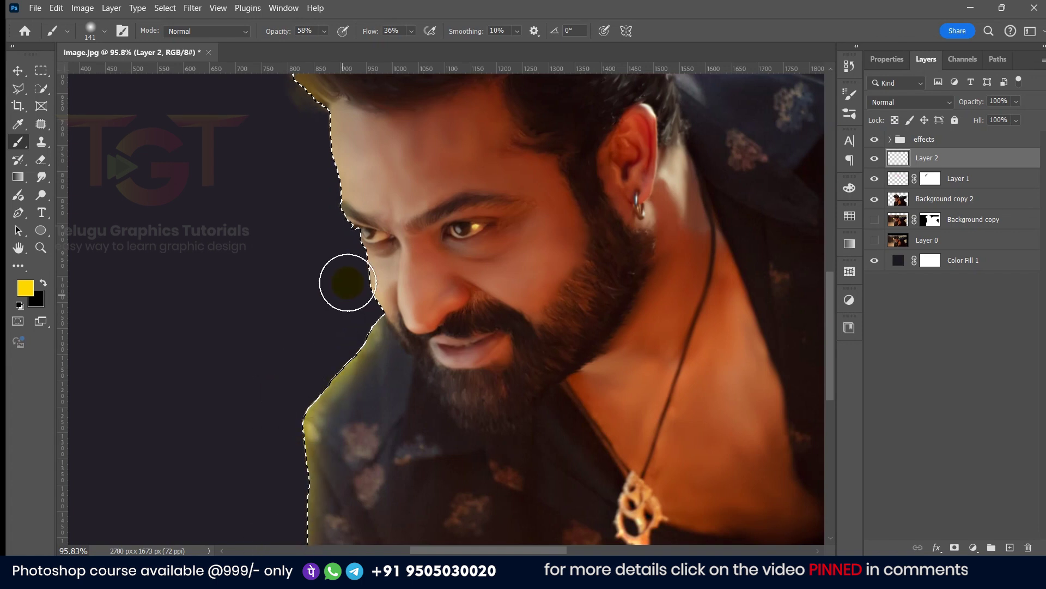
left_click_drag(301, 134, 402, 303)
mouse_move(383, 256)
left_mouse_down()
mouse_move(363, 154)
mouse_move(402, 79)
left_mouse_up()
left_click_drag(367, 129, 411, 59)
left_click_drag(304, 170, 300, 244)
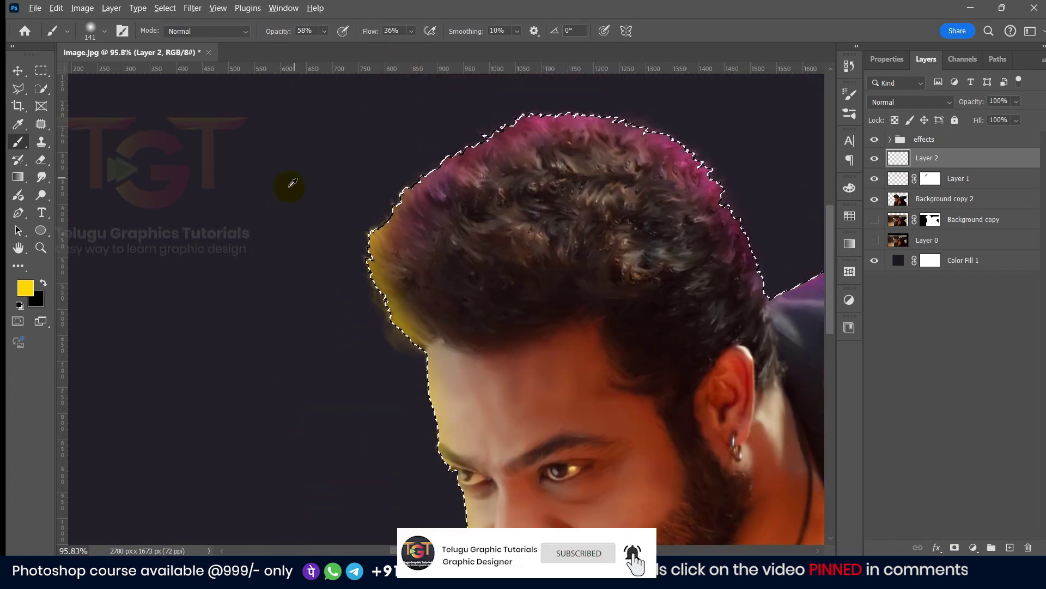
Step: Deselect the portrait outline and set the yellow light layer to Overlay blend mode at 68% opacity
scroll(289, 185, "down", 3)
left_click(162, 11)
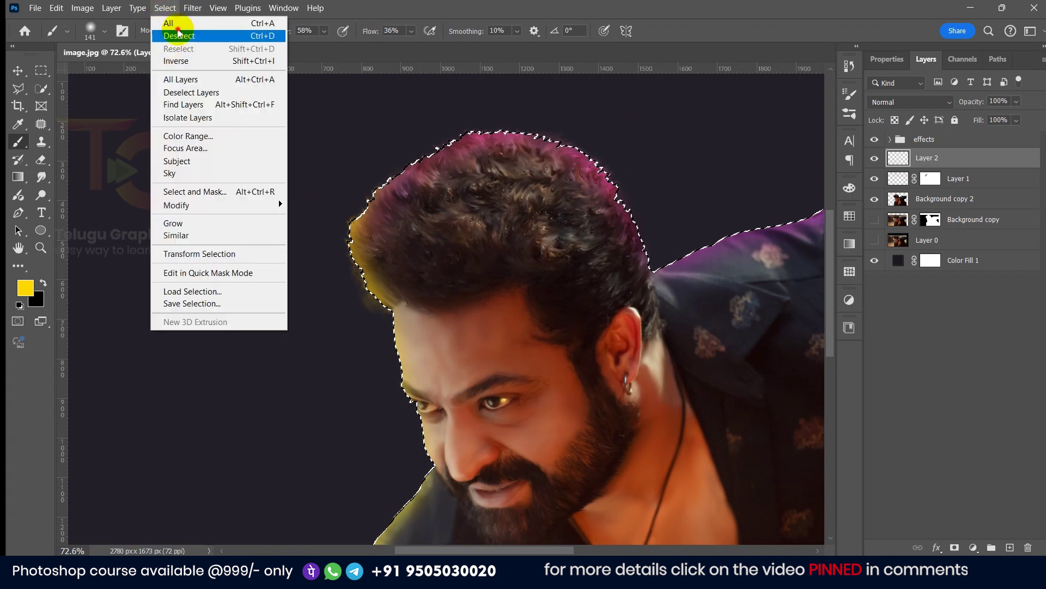
left_click(174, 34)
left_click(896, 100)
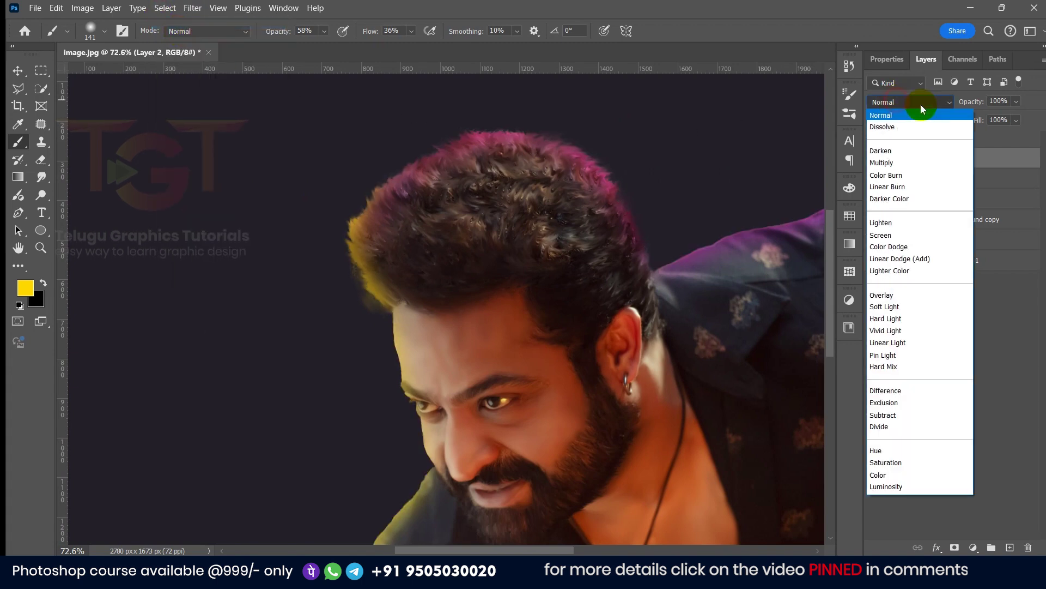
left_click(900, 299)
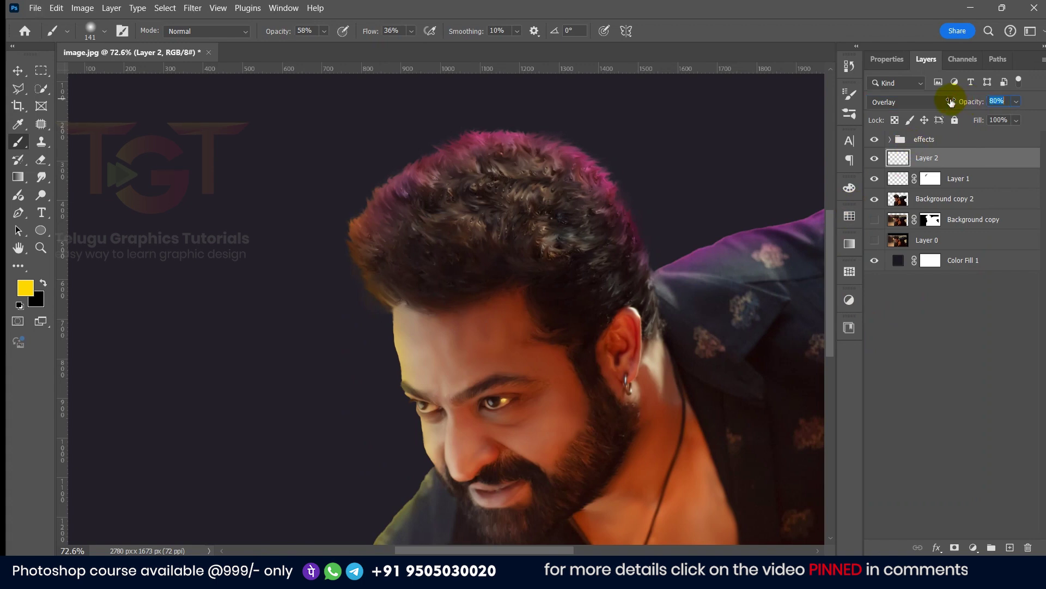
Step: Examine the magenta and yellow rim lighting on the hair, face and shoulders, close up and on the whole canvas
key("v")
key("ctrl+minus")
key("ctrl+minus")
key("ctrl+a")
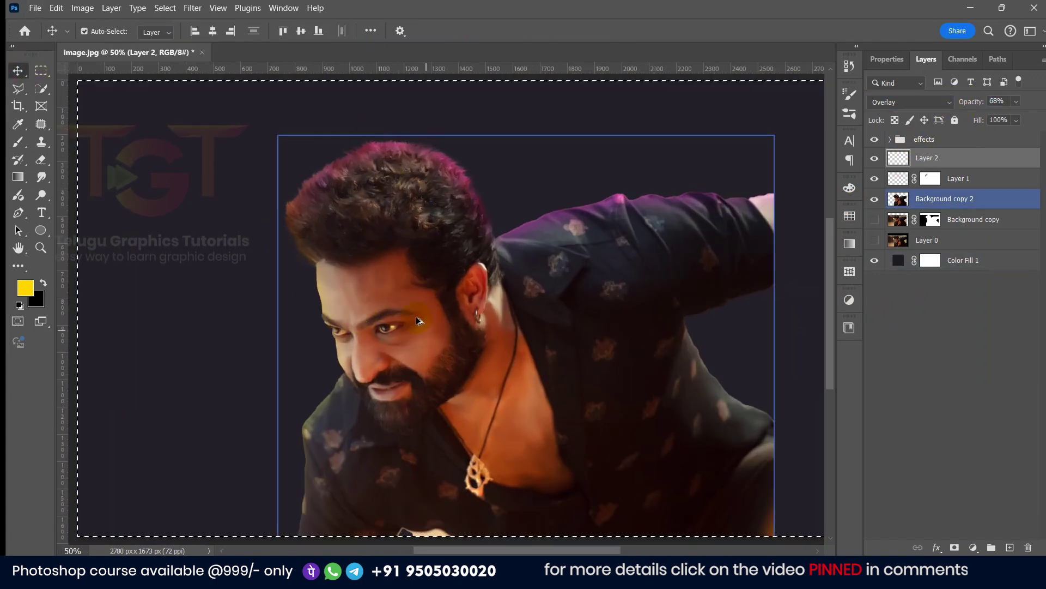
scroll(418, 320, "up", 1)
key("ctrl+d")
left_click(360, 143)
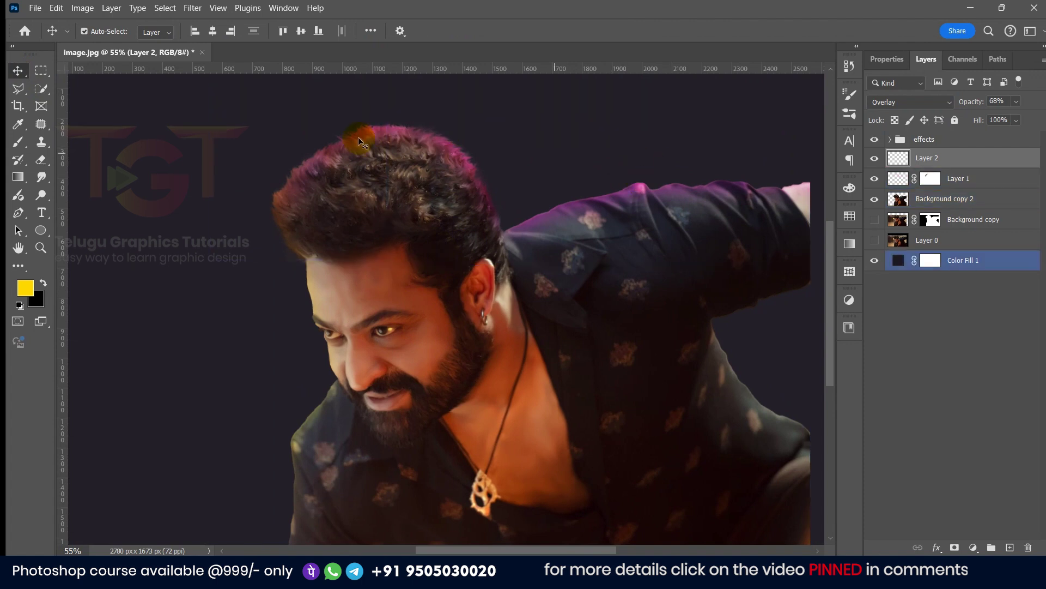
left_click(375, 273)
scroll(389, 257, "up", 1)
scroll(374, 290, "down", 1)
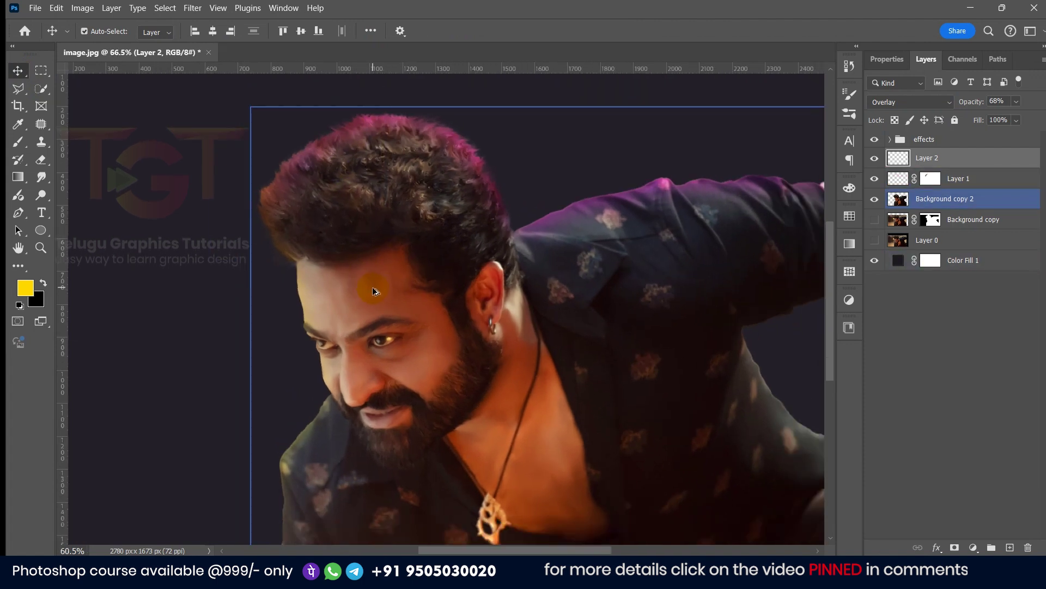
key("ctrl+a")
scroll(588, 276, "down", 2)
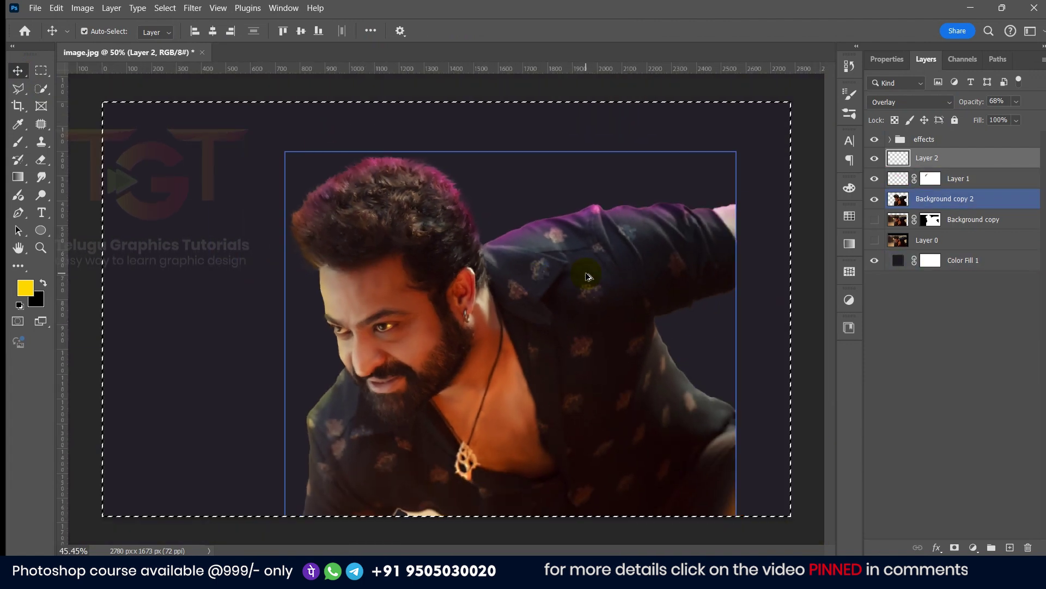
Step: Group the magenta and yellow light layers and name the group "outsside effect"
left_click(969, 179)
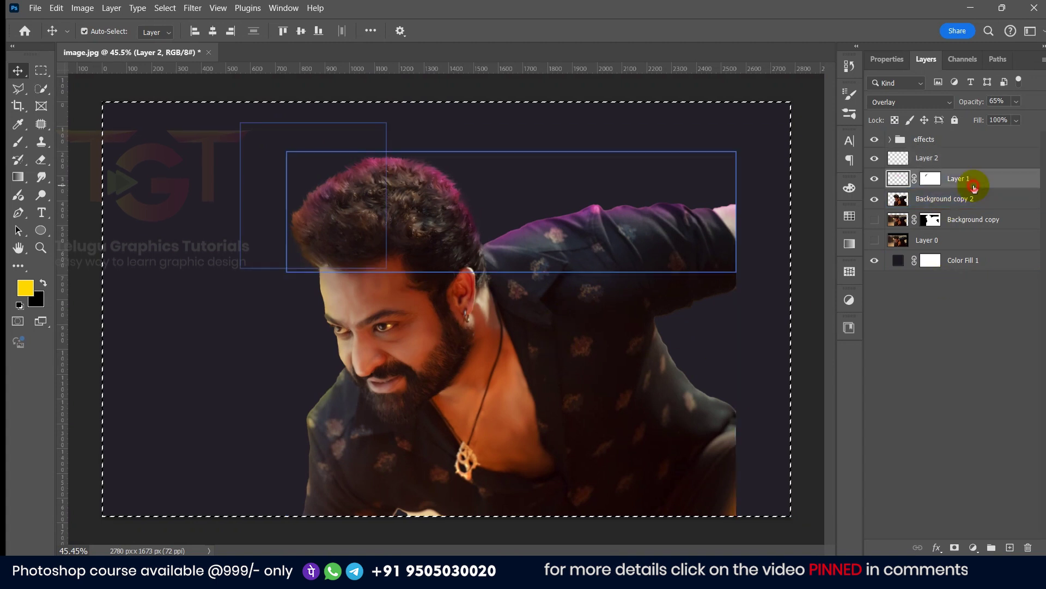
left_click(970, 164, "ctrl")
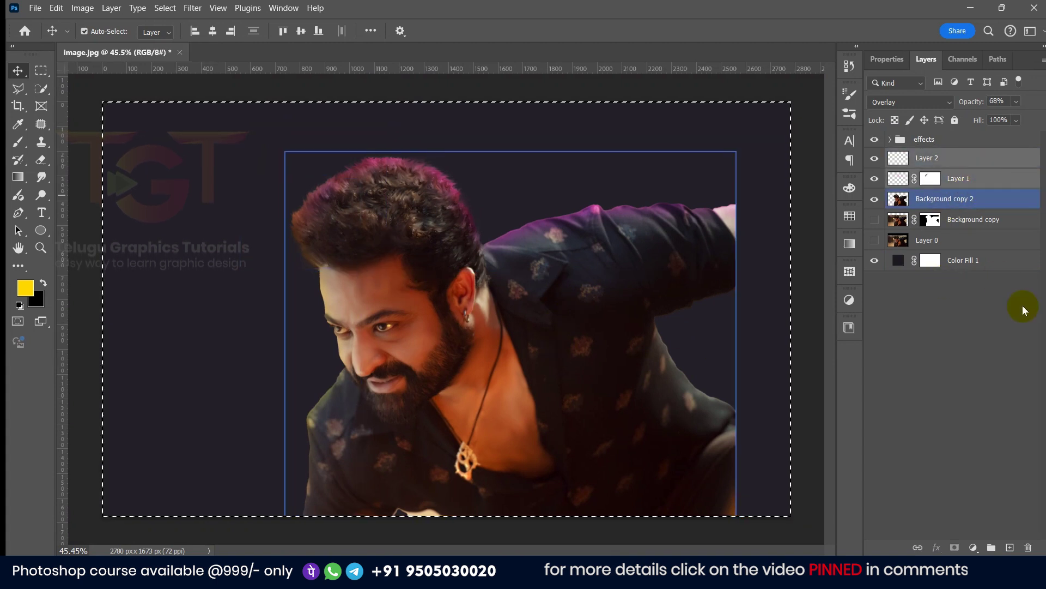
left_click(986, 545)
double_click(923, 157)
type("outs")
type("usul")
type("de effect")
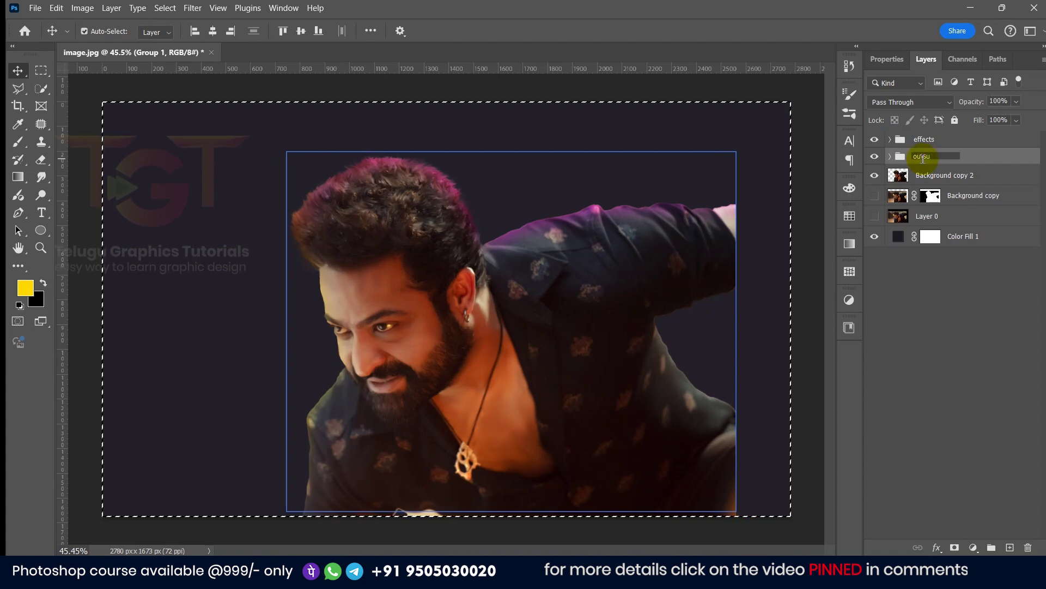
key("Return")
Step: Create a new layer directly above the cut-out portrait layer and enlarge the brush to 218 px
left_click(942, 309)
left_click(975, 178)
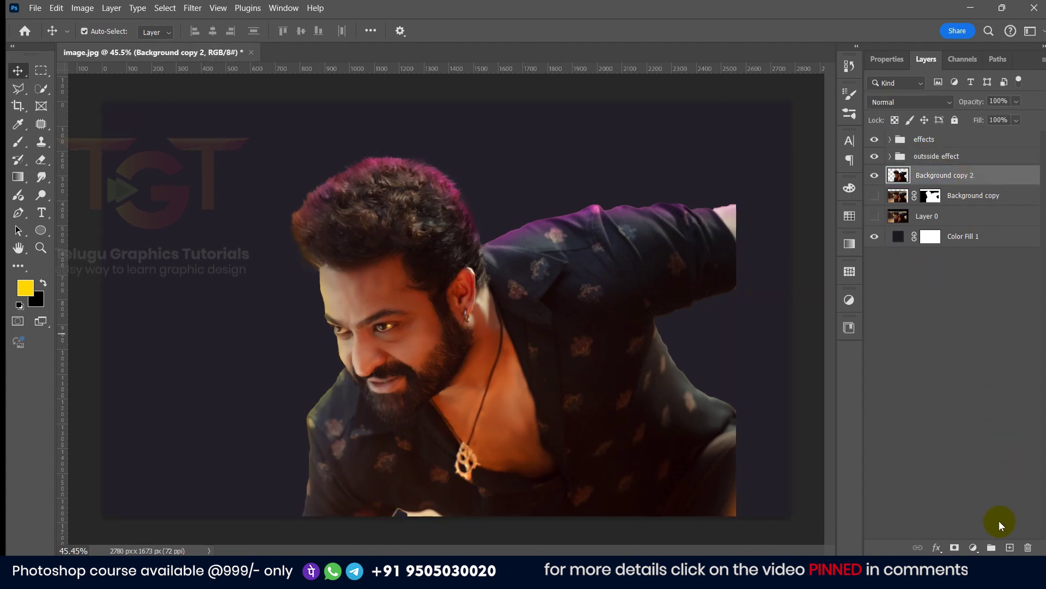
left_click(1010, 547)
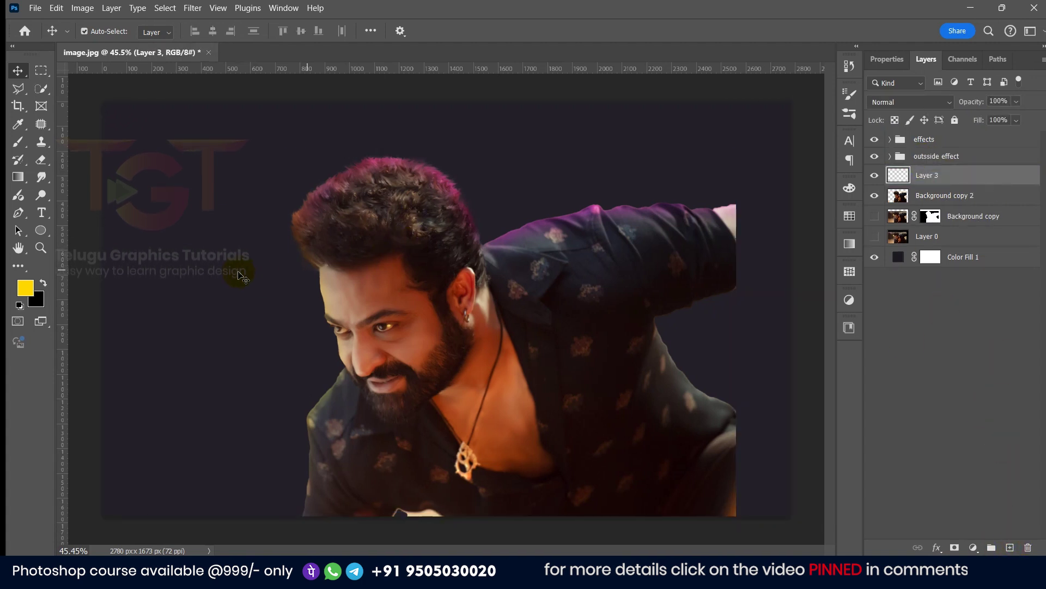
key("b")
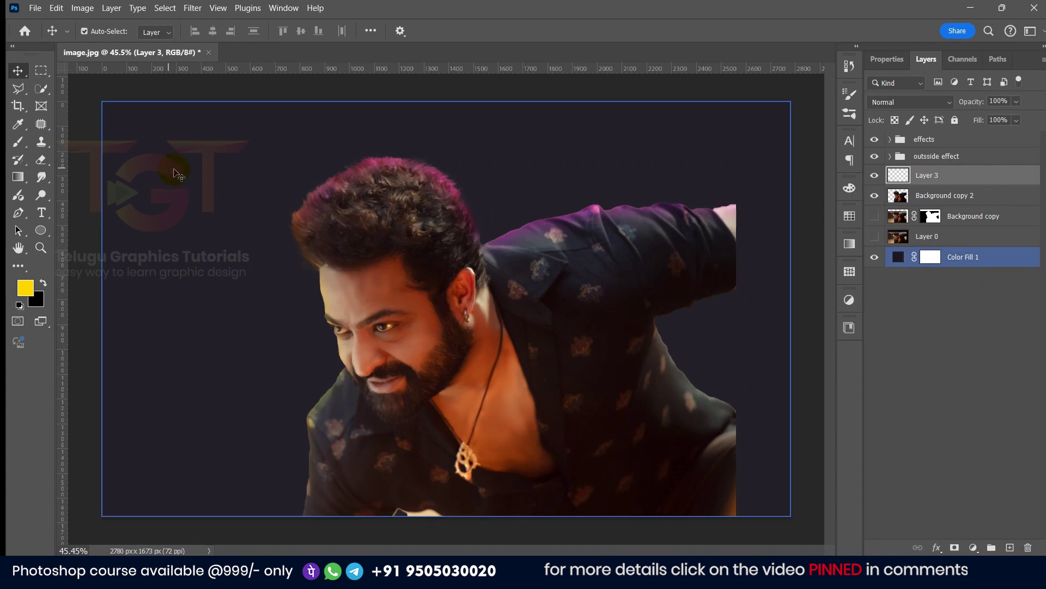
left_click_drag(321, 268, 330, 326)
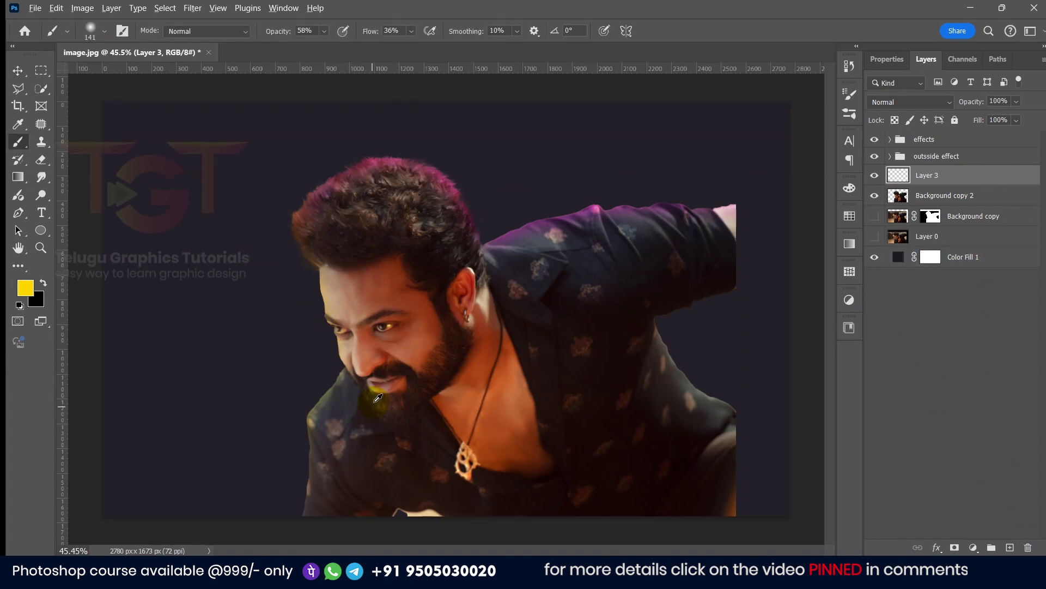
scroll(378, 398, "up", 3)
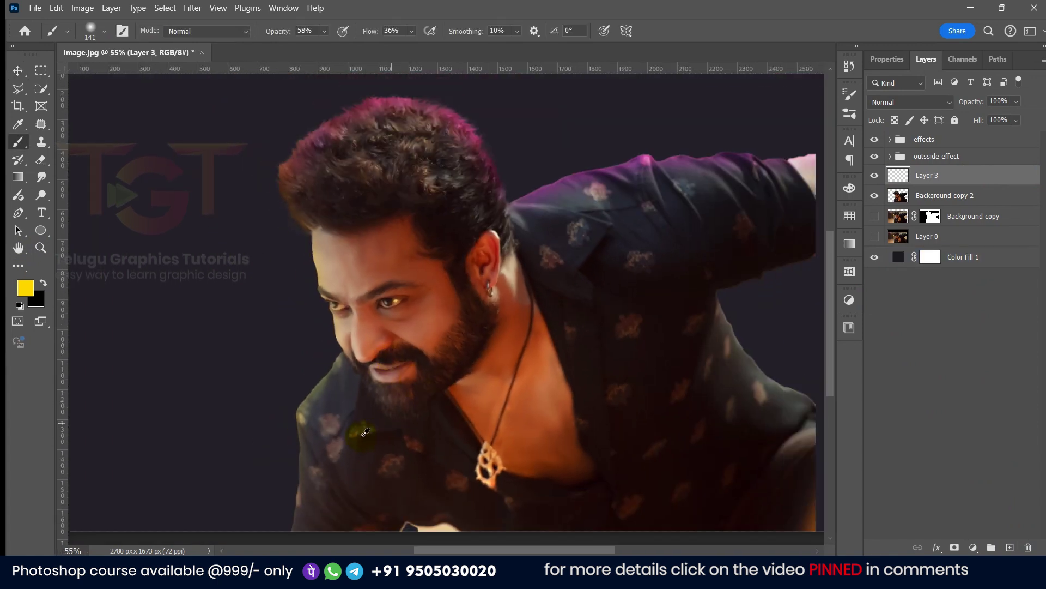
left_click_drag(345, 462, 366, 463)
scroll(361, 463, "up", 3)
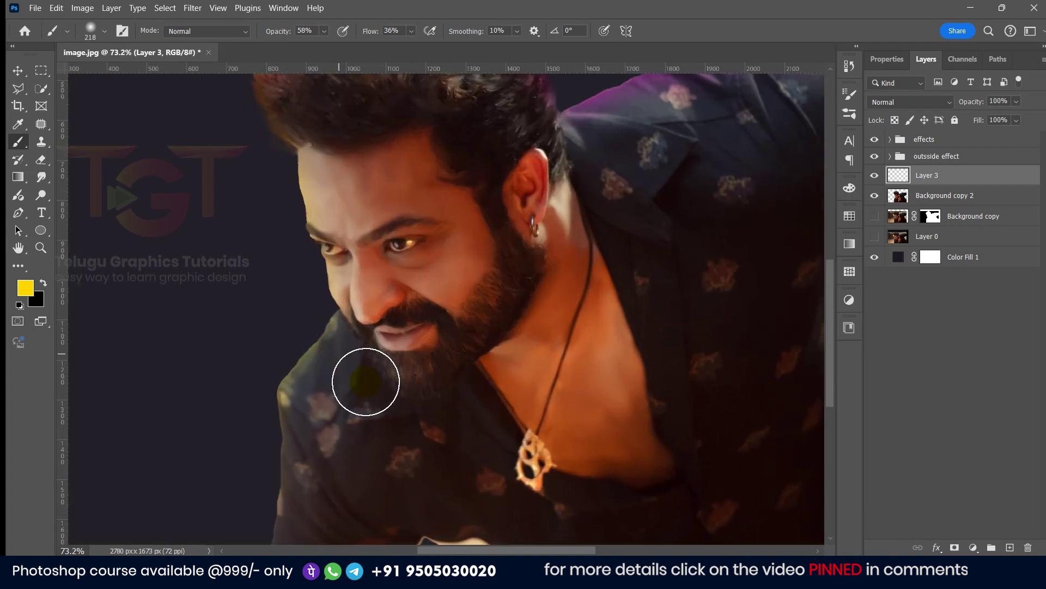
Step: Try painting a wide yellow glow down the front of the hair, face and shirt without a selection, and undo the strokes
mouse_move(328, 189)
left_mouse_down()
mouse_move(346, 203)
mouse_move(335, 210)
mouse_move(343, 326)
left_mouse_up()
left_click(325, 150)
mouse_move(325, 150)
left_mouse_down()
mouse_move(317, 183)
mouse_move(332, 268)
mouse_move(419, 458)
mouse_move(351, 275)
mouse_move(294, 247)
mouse_move(274, 411)
mouse_move(220, 494)
left_mouse_up()
scroll(302, 432, "down", 3, "alt")
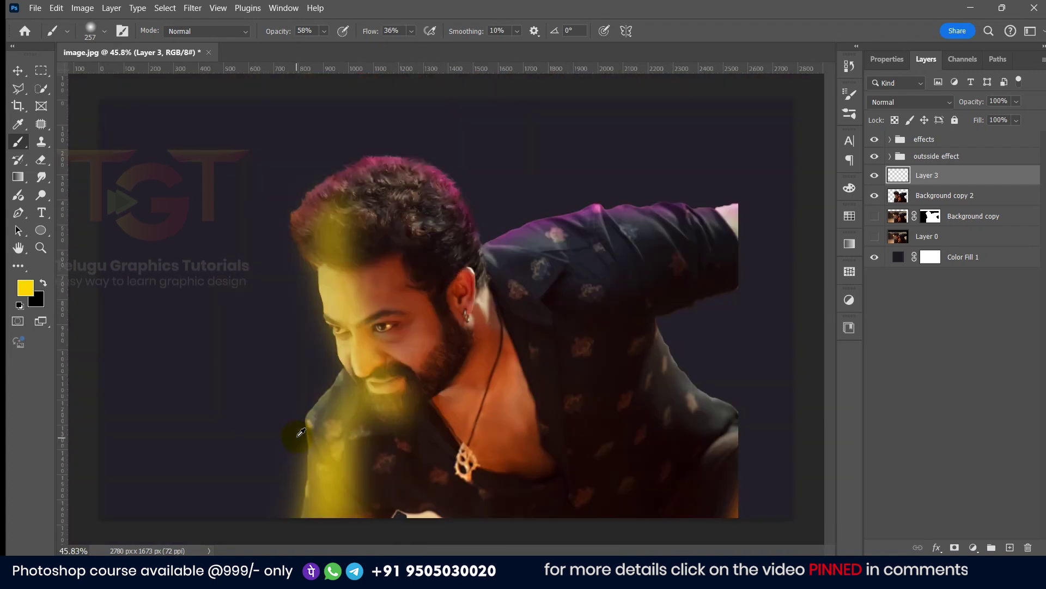
key("ctrl+z")
key("ctrl+z")
key("ctrl+z")
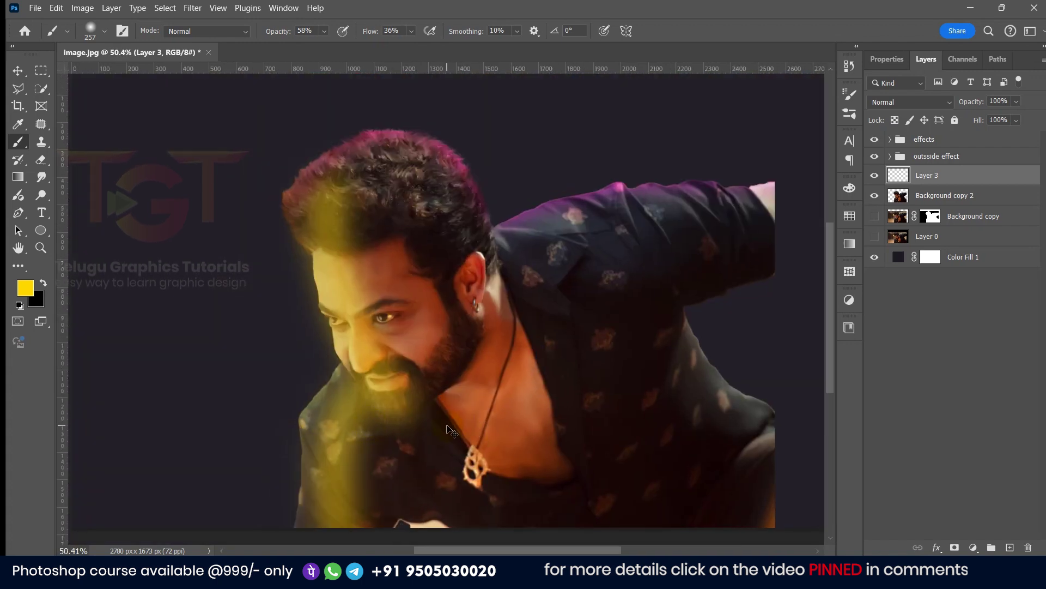
Step: Load the portrait's outline as a selection and paint a wide yellow glow over the front hair, face and shirt at 257 px
left_click(899, 202, "ctrl")
mouse_move(322, 262)
left_mouse_down()
mouse_move(312, 200)
mouse_move(334, 189)
mouse_move(322, 205)
mouse_move(323, 303)
mouse_move(343, 443)
left_mouse_up()
mouse_move(356, 347)
left_mouse_down()
mouse_move(376, 252)
mouse_move(341, 438)
left_mouse_up()
scroll(362, 327, "down", 3, "alt")
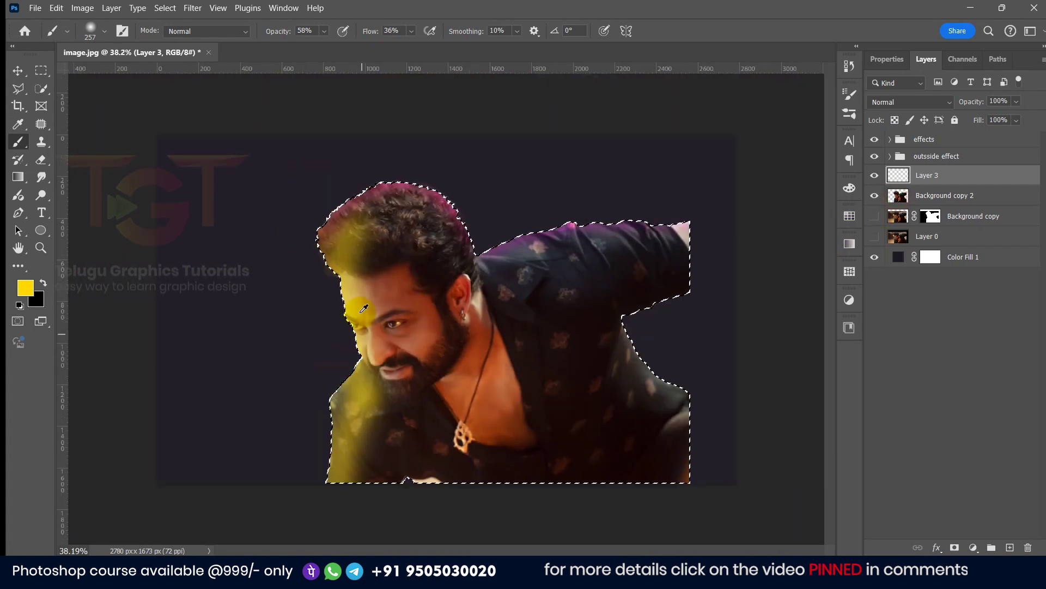
scroll(362, 326, "up", 2, "alt")
mouse_move(323, 252)
left_mouse_down()
mouse_move(389, 189)
mouse_move(392, 166)
left_mouse_up()
Step: Set the wide yellow glow layer to Overlay blend mode at 35% opacity and clear the selection
left_click(900, 102)
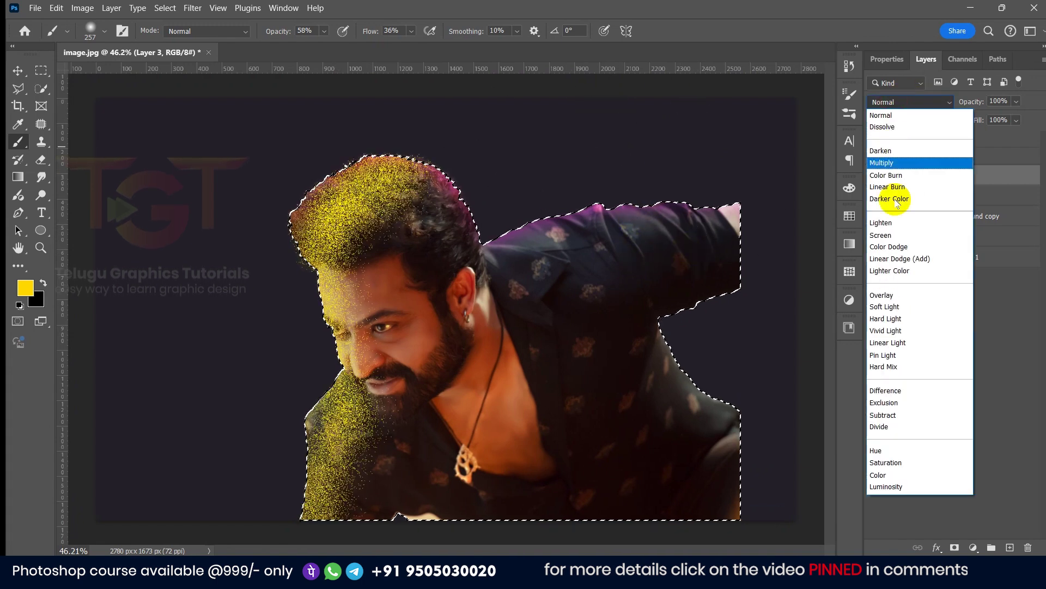
left_click(889, 295)
left_click_drag(968, 106, 892, 109)
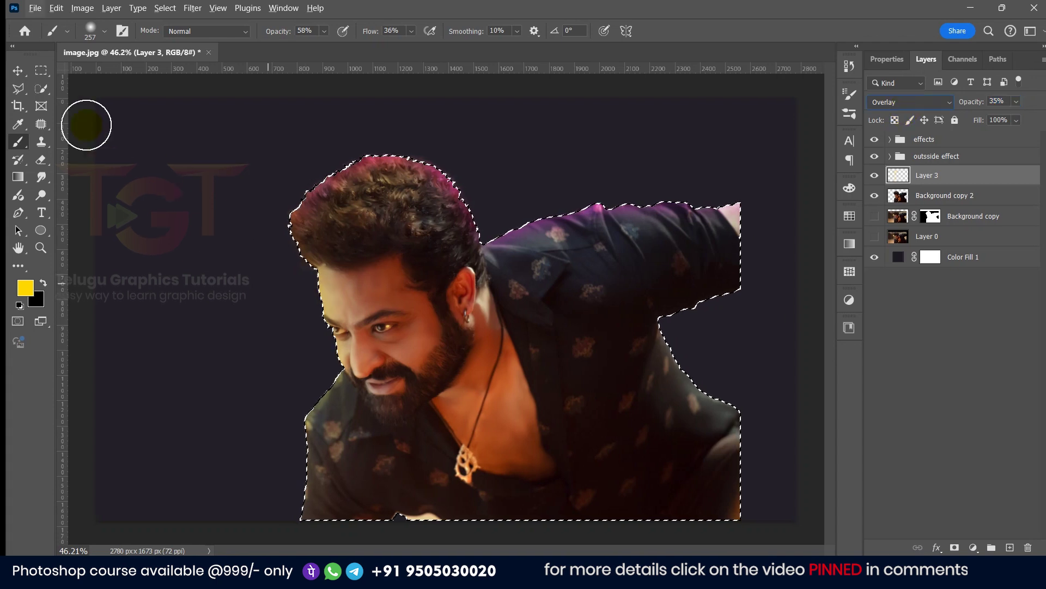
left_click(18, 71)
left_click(93, 159)
scroll(176, 279, "up", 3)
scroll(176, 279, "down", 2)
key("ctrl+d")
Step: Create a new layer directly above the yellow glow layer and set the foreground color to magenta ff00fc for the brush
left_click(939, 250)
left_click(946, 199)
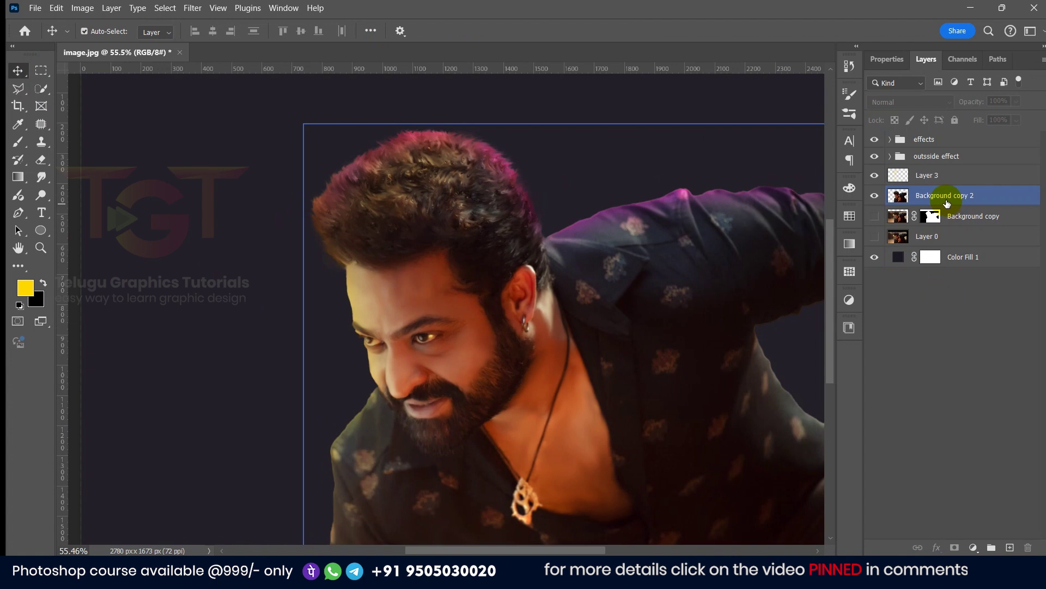
left_click(941, 181)
left_click(1010, 547)
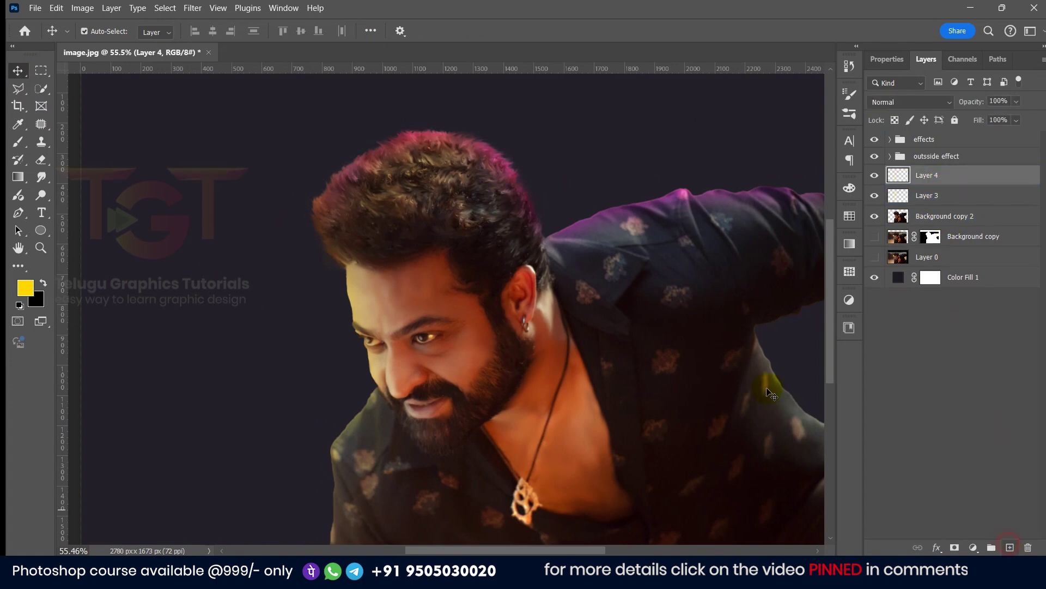
scroll(261, 280, "down", 2)
left_click(25, 287)
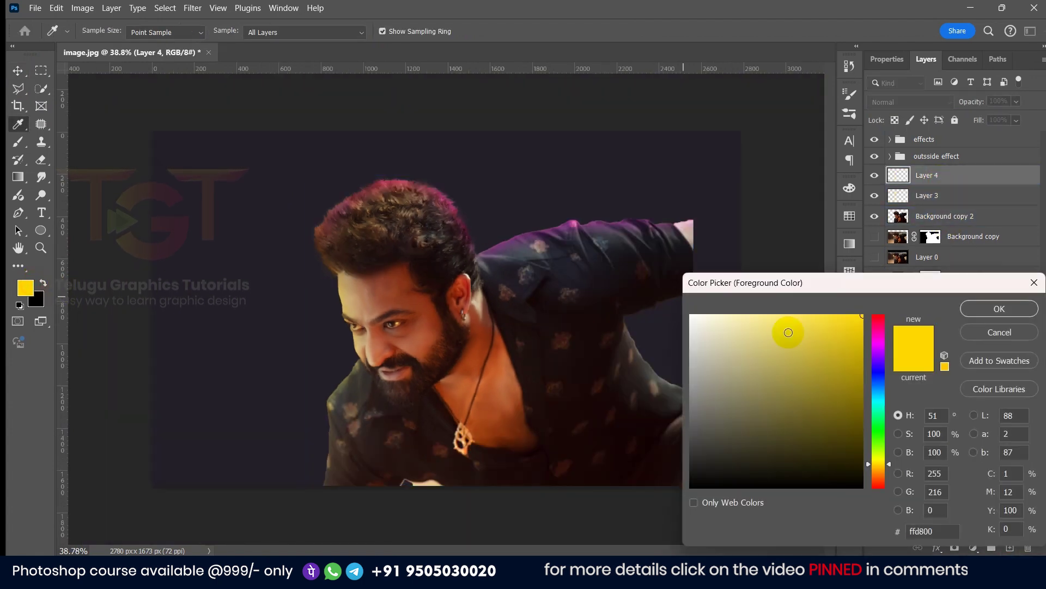
left_click(880, 339)
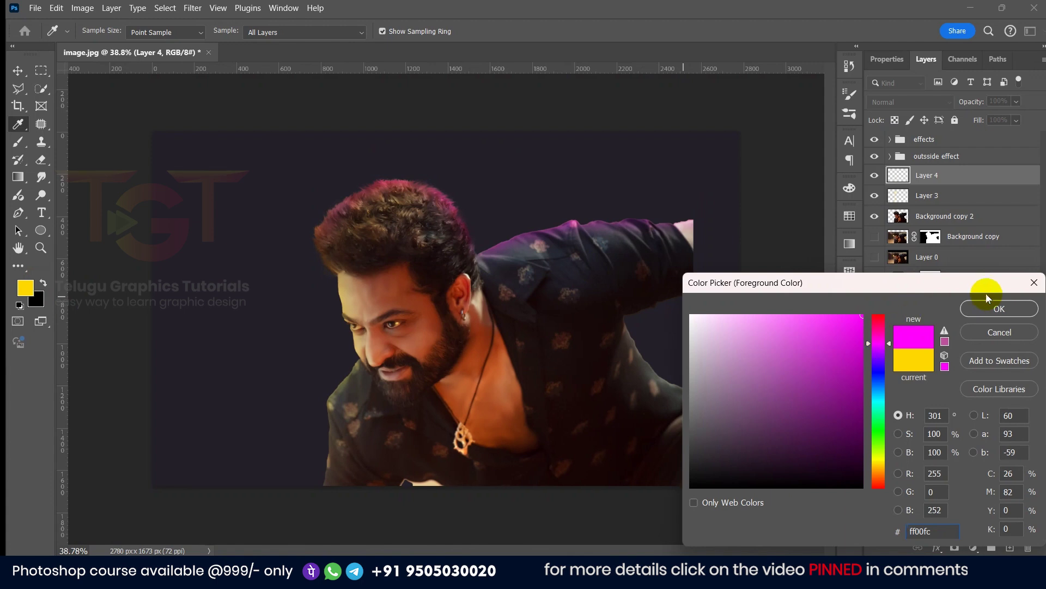
left_click(997, 308)
key("b")
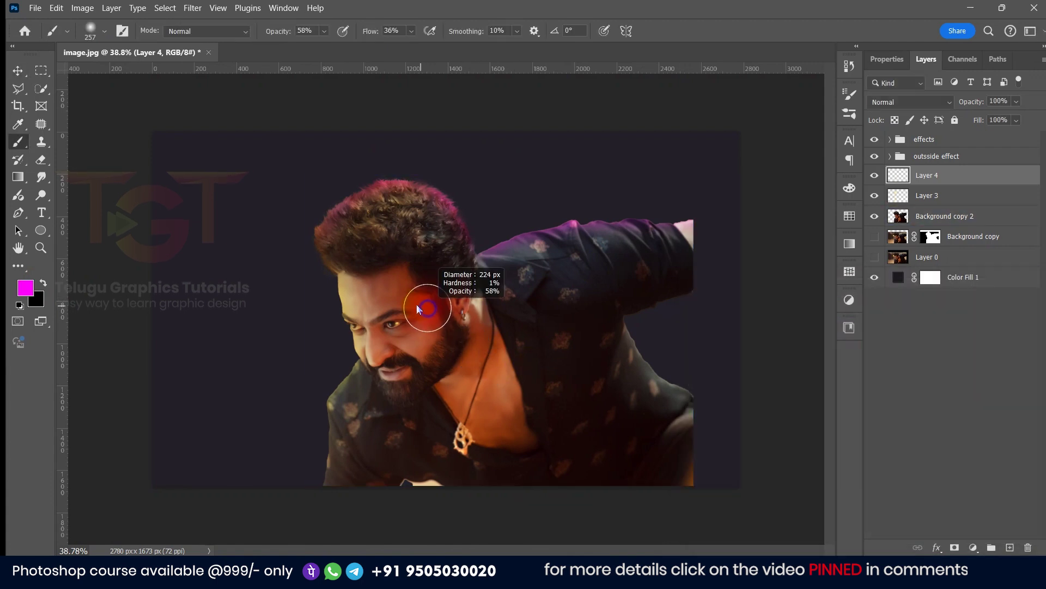
Step: Paint a magenta glow over the cheek at 282 px and the shirt at 575 px, and set its layer to Overlay
scroll(432, 309, "up", 3)
mouse_move(417, 271)
left_mouse_down()
mouse_move(402, 332)
mouse_move(474, 398)
left_mouse_up()
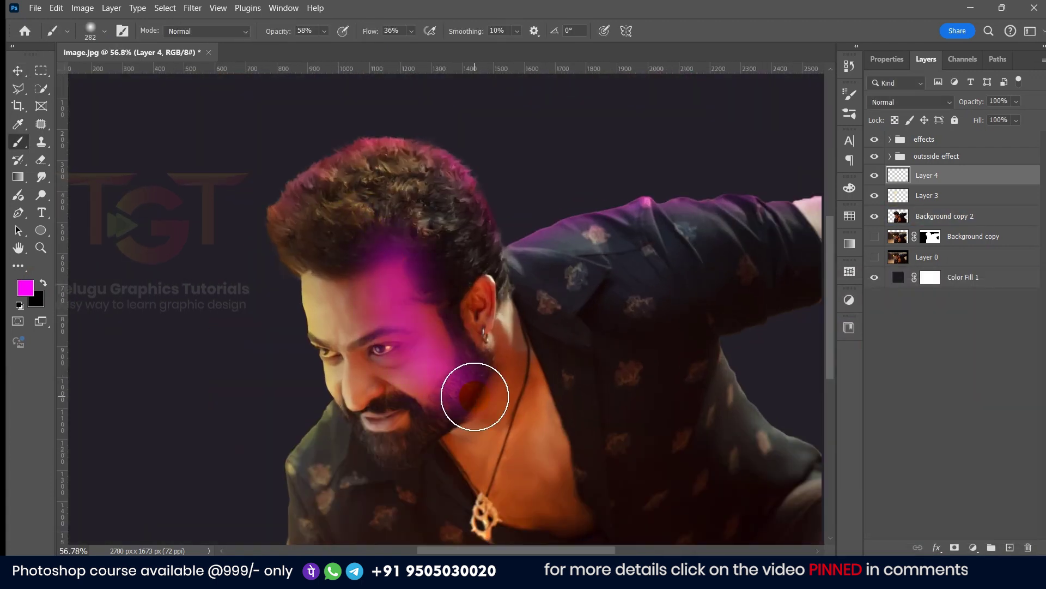
key("ctrl+z")
mouse_move(416, 300)
left_mouse_down()
mouse_move(391, 271)
mouse_move(407, 326)
mouse_move(490, 423)
left_mouse_up()
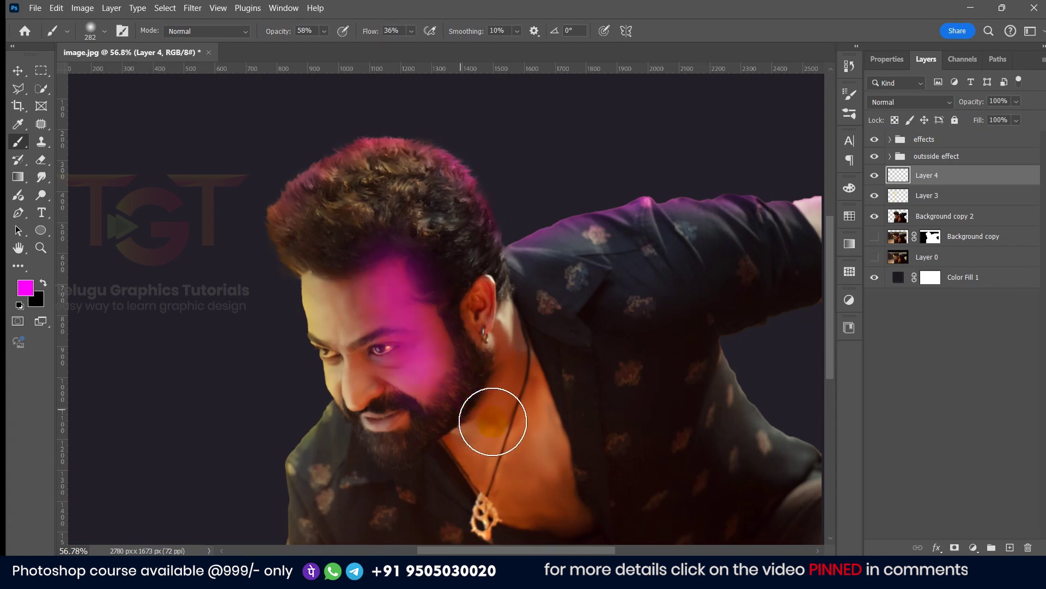
left_click_drag(430, 305, 497, 401)
scroll(649, 422, "down", 4)
right_click(491, 270, "alt")
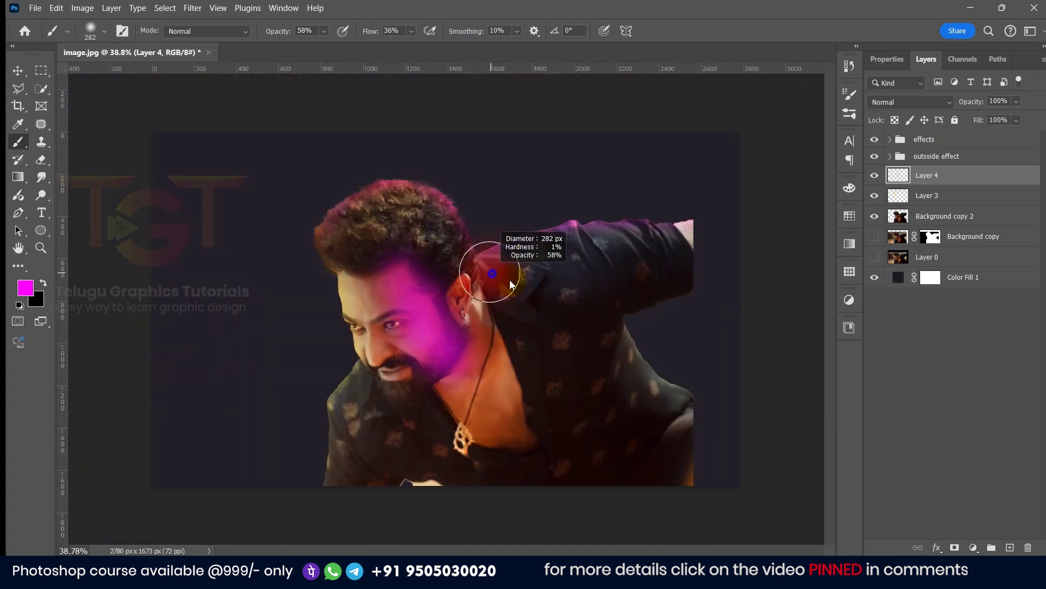
left_click_drag(545, 305, 640, 436)
left_click(920, 104)
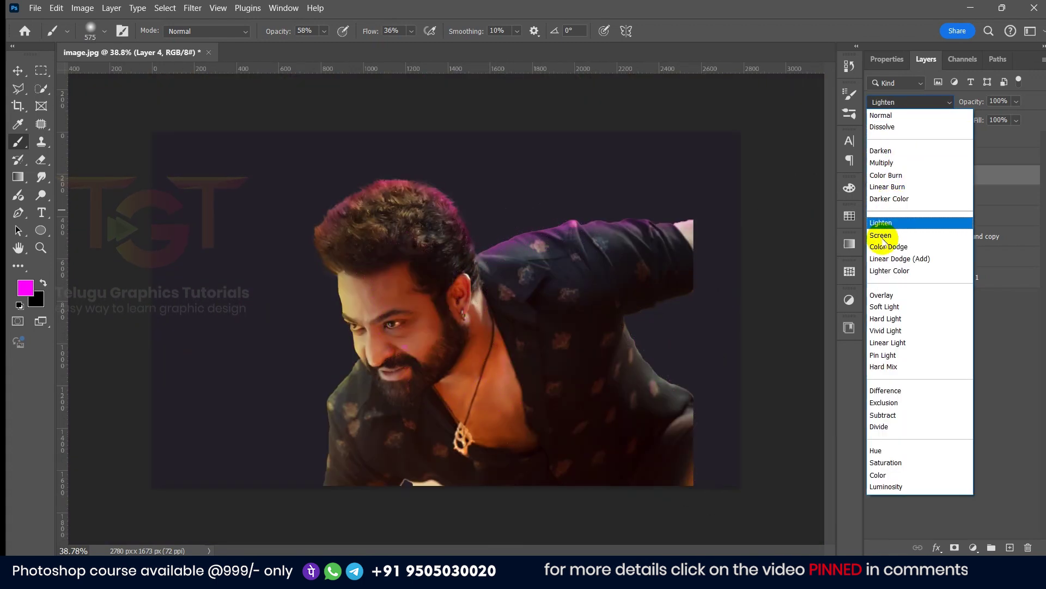
left_click(875, 293)
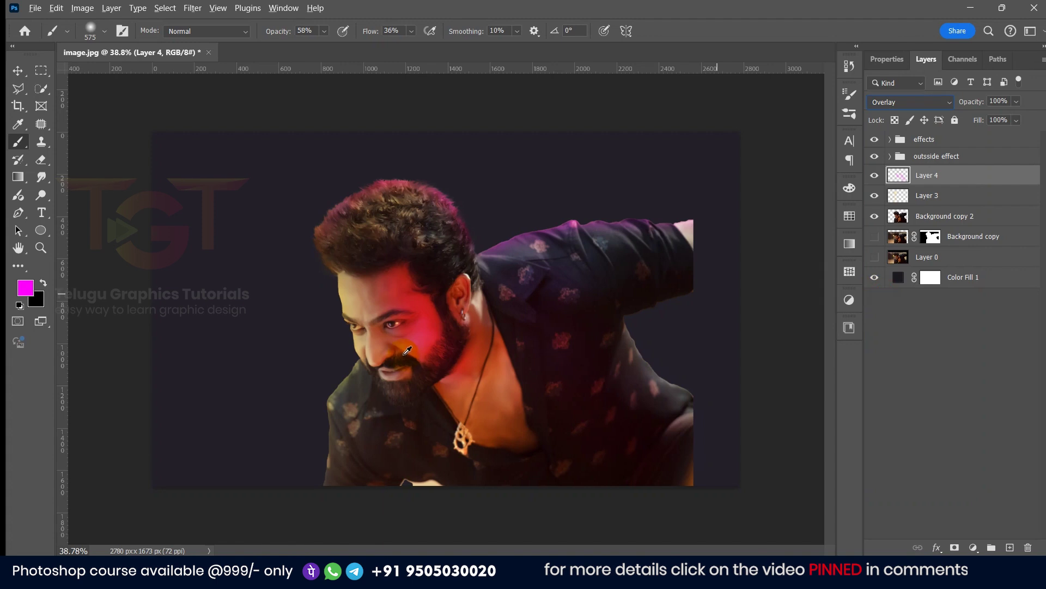
Step: Extend the magenta glow over the neck, chest, near shoulder and back of the hair with a 333 px brush
scroll(408, 346, "up", 10)
scroll(418, 327, "down", 8)
right_click(497, 336, "alt")
left_click_drag(497, 336, 554, 392)
left_click_drag(510, 240, 554, 311)
left_click_drag(365, 178, 517, 185)
scroll(381, 273, "down", 3)
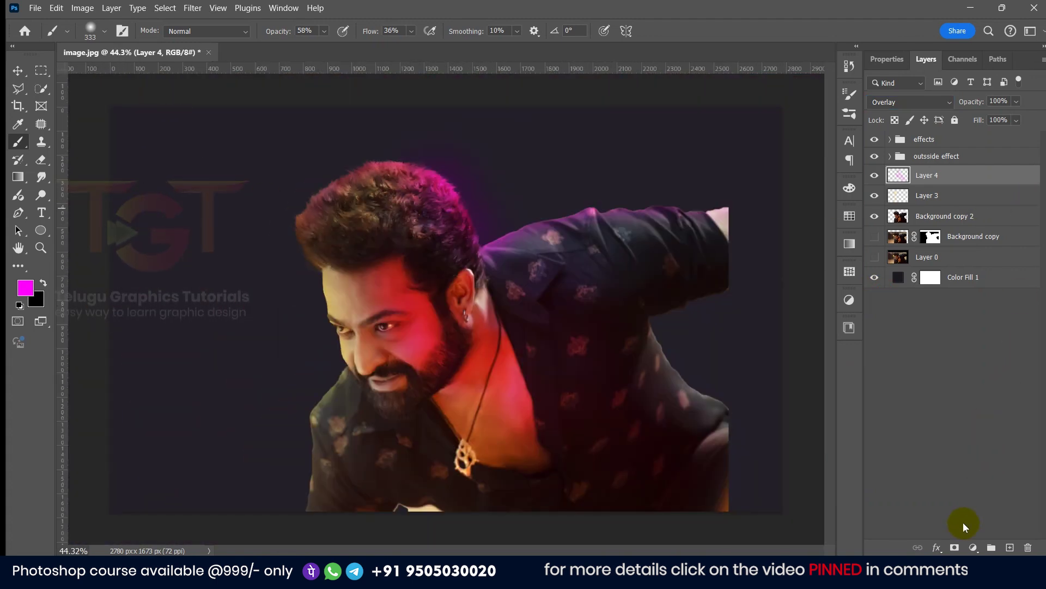
Step: Add a layer mask to the magenta glow layer and reduce the brush to 164 px for masking around the eye
left_click(953, 544)
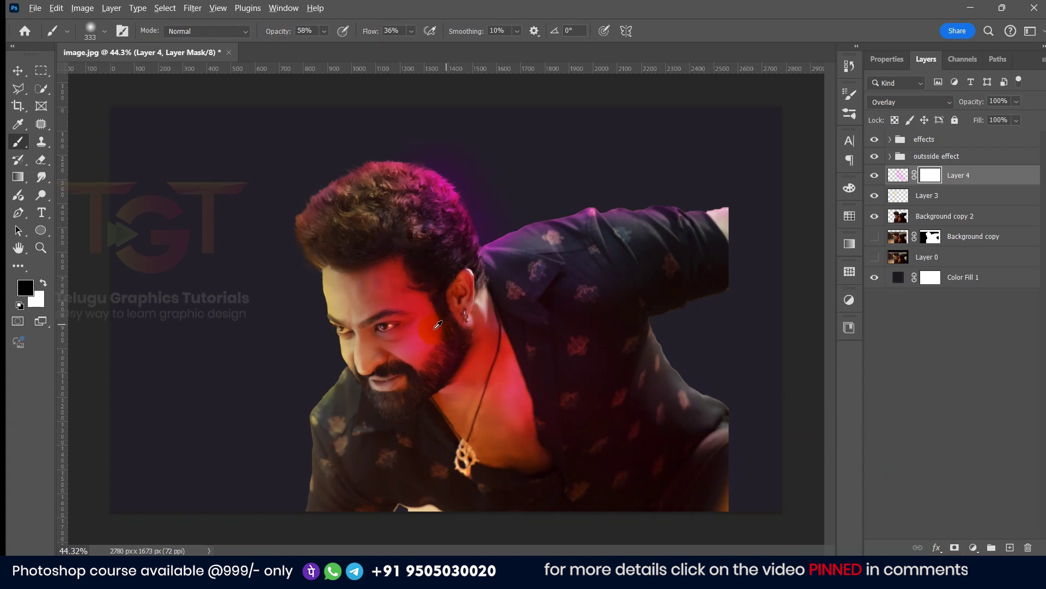
scroll(417, 344, "up", 11)
right_click(374, 358, "alt")
left_click_drag(374, 358, 301, 356)
scroll(338, 350, "down", 4)
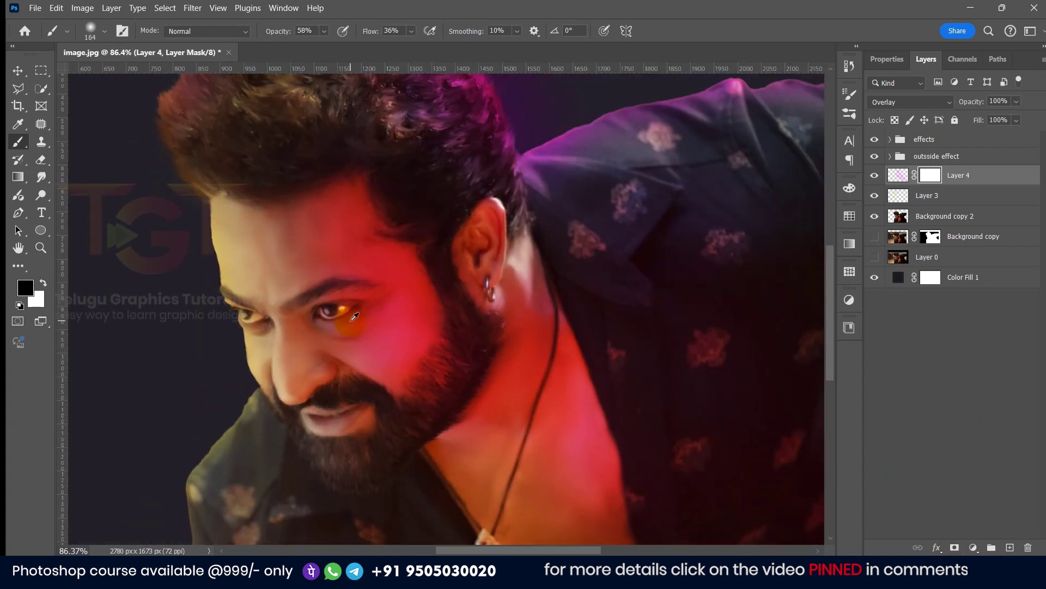
scroll(332, 285, "down", 2)
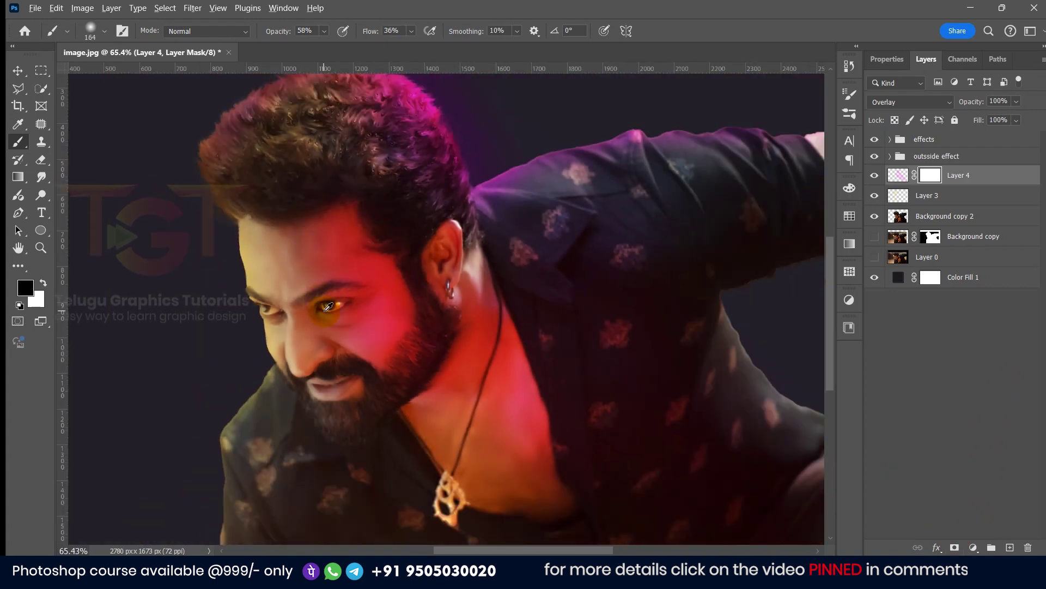
Step: Paint black on the mask to remove the magenta glow from the eye, forehead and front of the face
scroll(325, 310, "up", 6)
left_click_drag(330, 304, 296, 302)
left_click_drag(330, 257, 401, 252)
left_click_drag(349, 210, 354, 273)
scroll(355, 281, "down", 4)
left_click(374, 404)
scroll(343, 348, "down", 3)
scroll(444, 404, "up", 1)
mouse_move(337, 216)
left_mouse_down()
mouse_move(327, 207)
mouse_move(324, 283)
left_mouse_up()
scroll(344, 334, "up", 6)
scroll(582, 450, "down", 5)
Step: Compare the portrait with and without the magenta glow, set that layer's opacity to 78%, and group both glow layers as "inside effects"
left_click(18, 71)
scroll(788, 273, "down", 2)
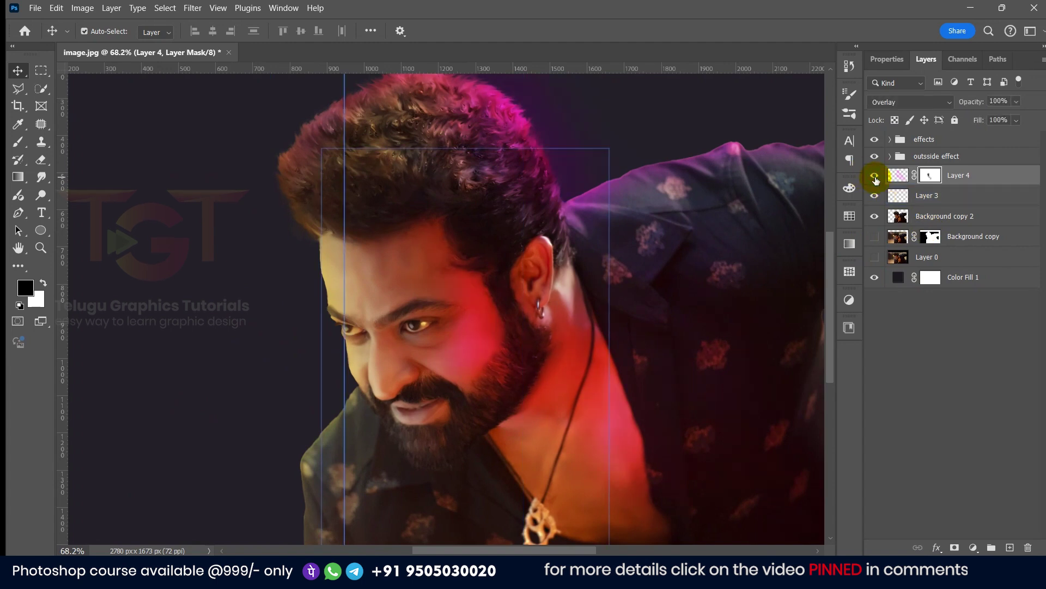
left_click(875, 176)
left_click(874, 176)
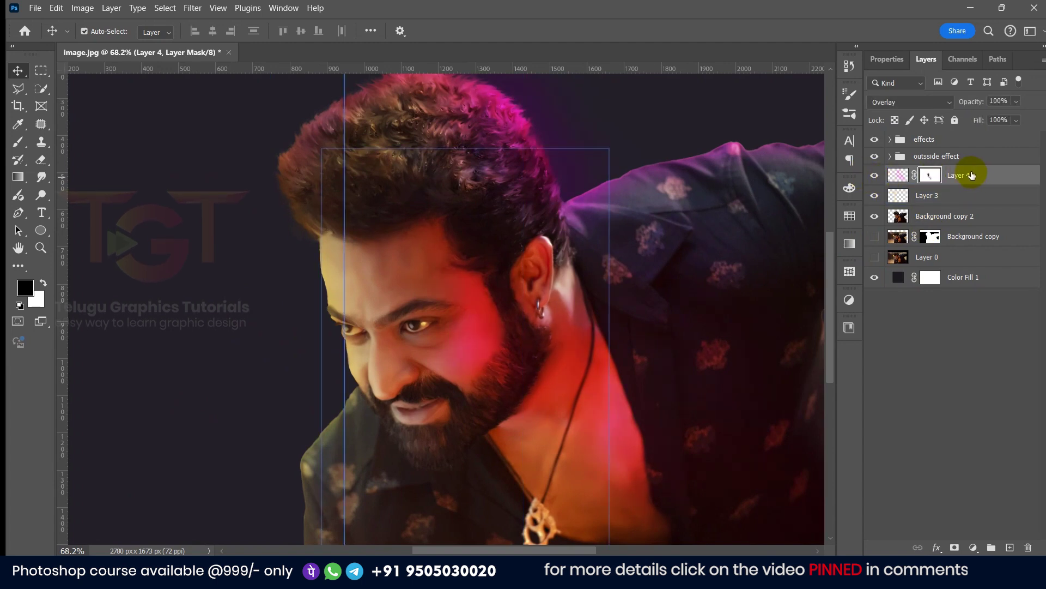
key("ctrl+2")
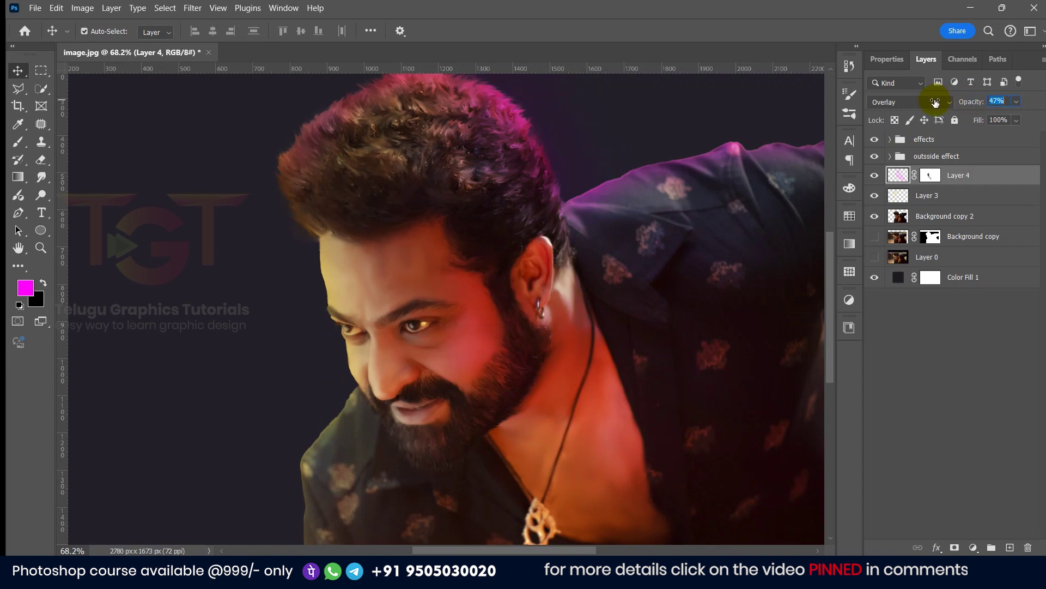
left_click(960, 195, "shift")
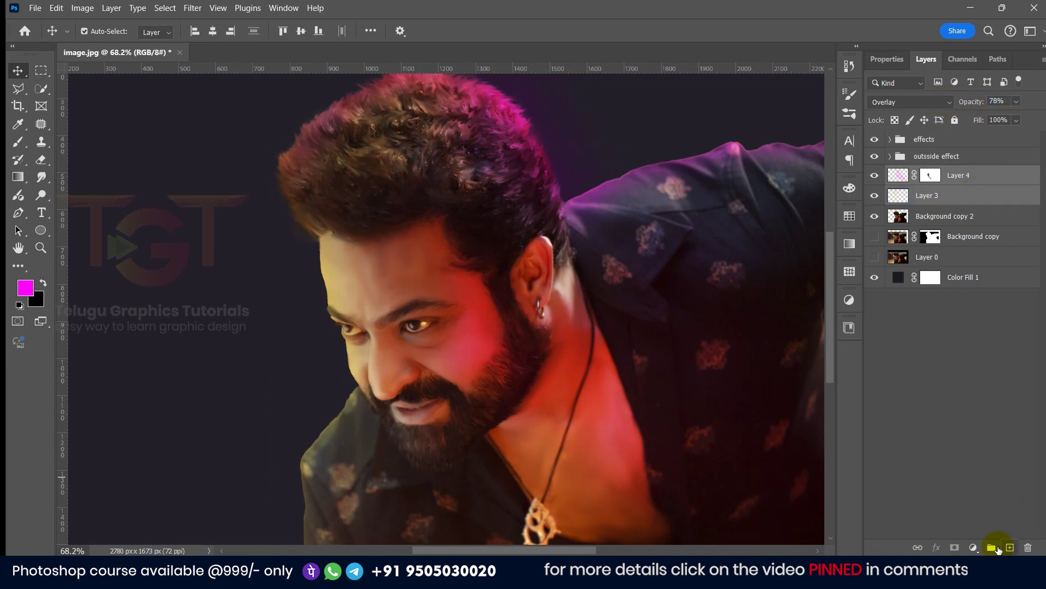
left_click(993, 547)
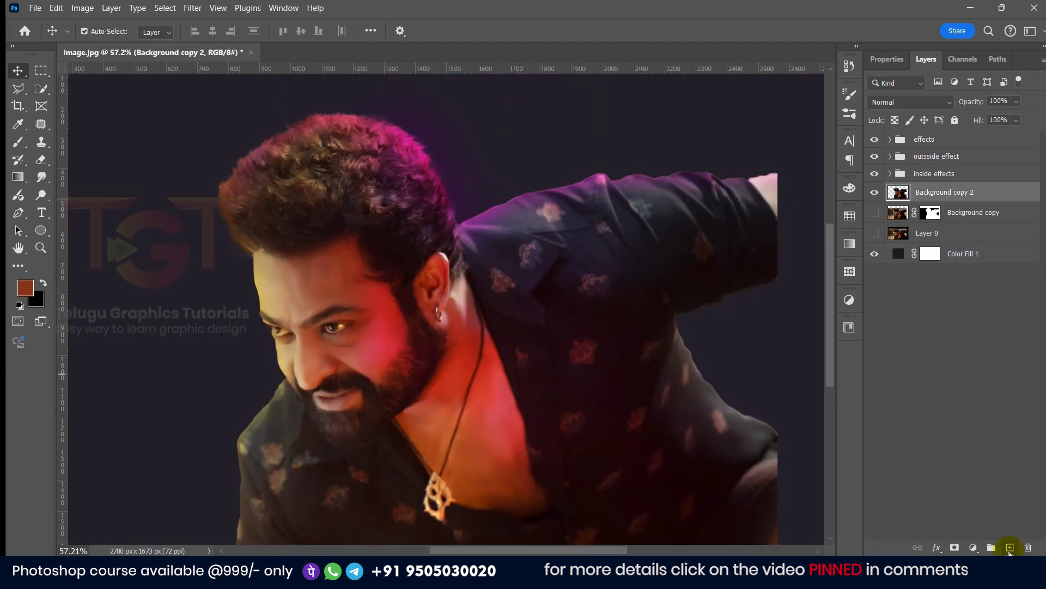
Step: Create a new layer directly above the cut-out portrait layer and set the foreground color to bright red
left_click(1010, 548)
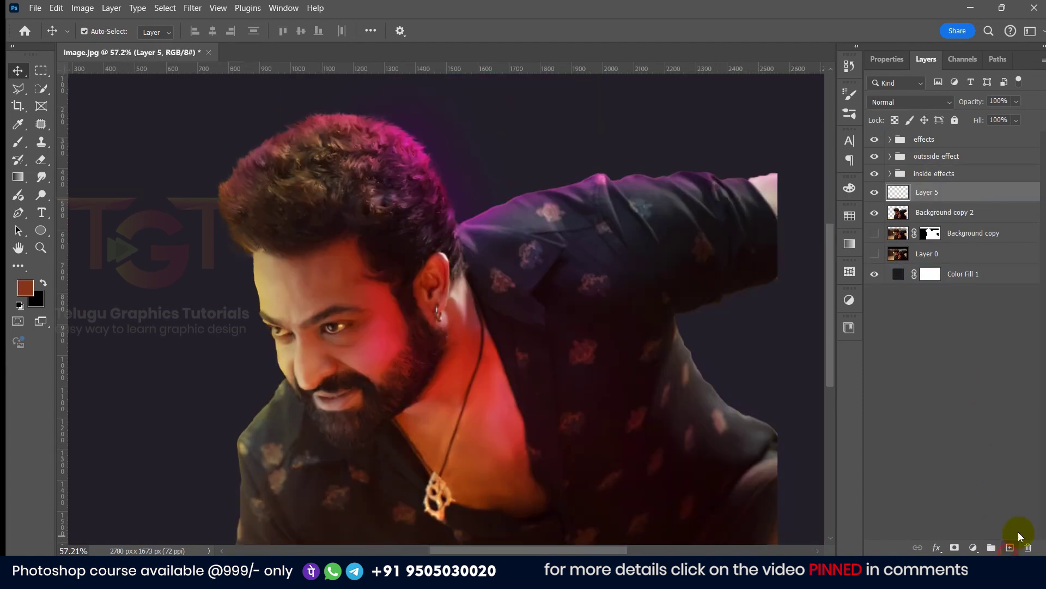
scroll(195, 388, "up", 5)
key("b")
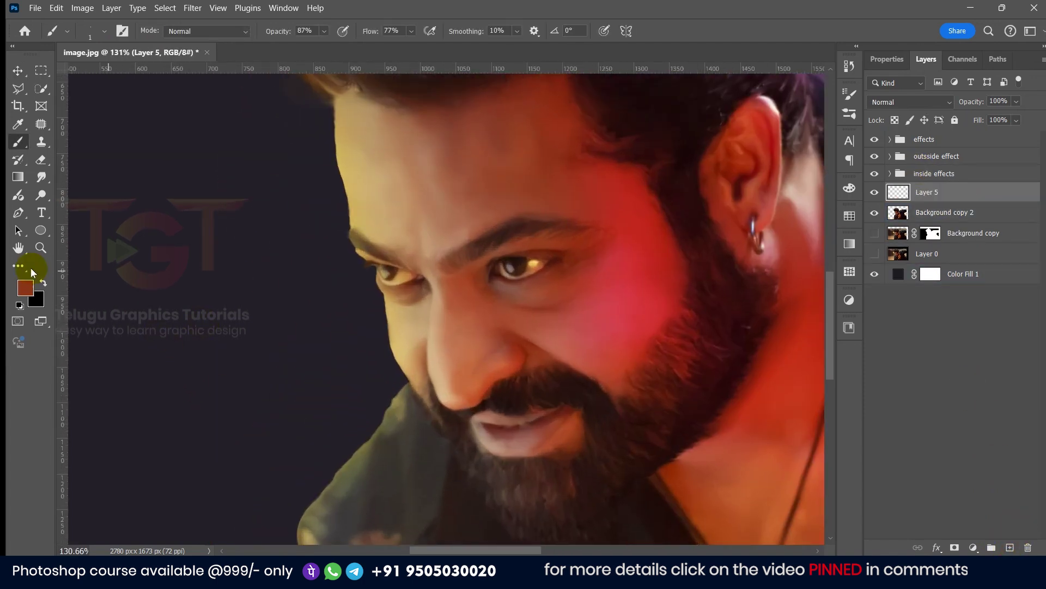
left_click(26, 285)
left_click_drag(823, 332, 874, 322)
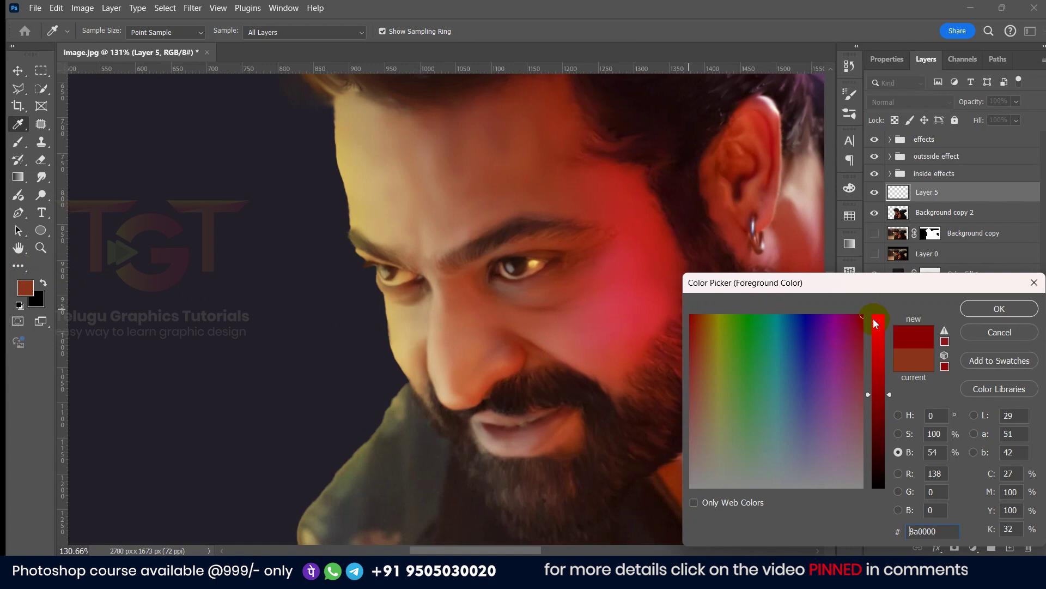
left_click(898, 415)
left_click(862, 315)
left_click(999, 309)
Step: Choose the Soft Round brush and paint red along the upper lip, then along the lower lip's edge at 8 px
scroll(517, 466, "up", 5)
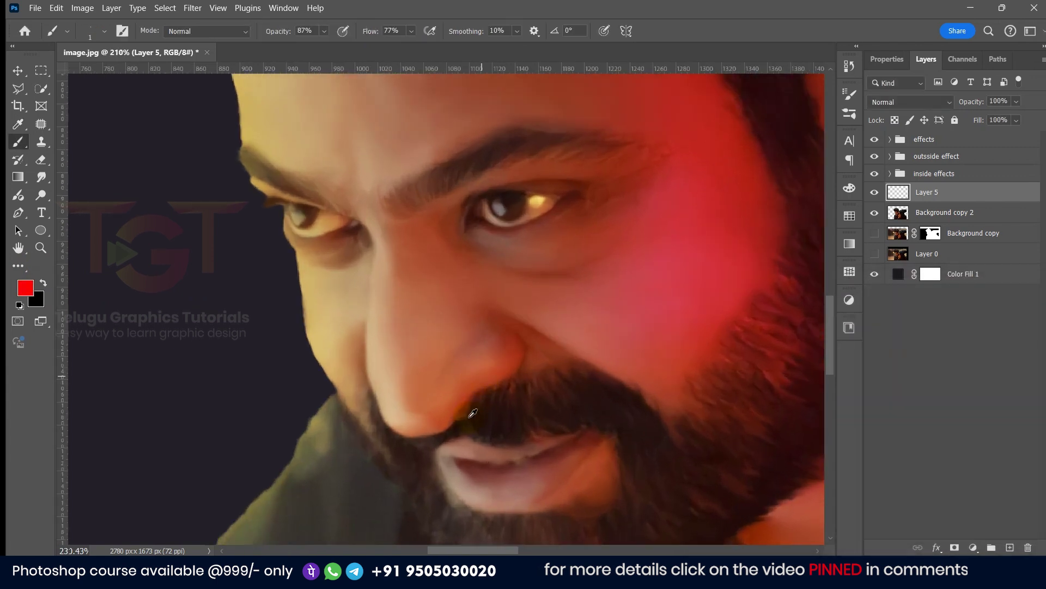
scroll(498, 436, "up", 4)
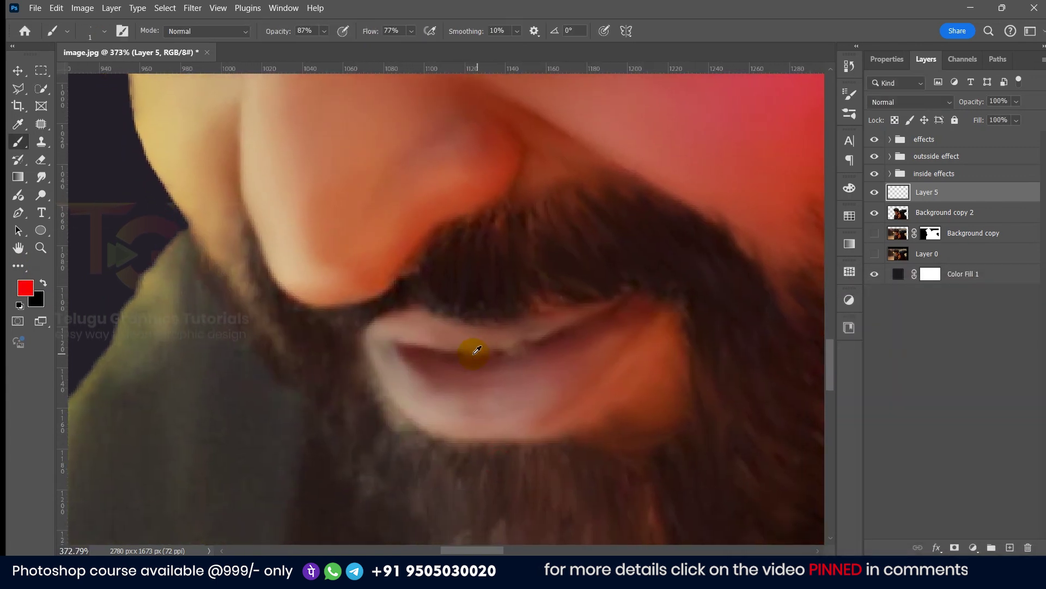
left_click(90, 31)
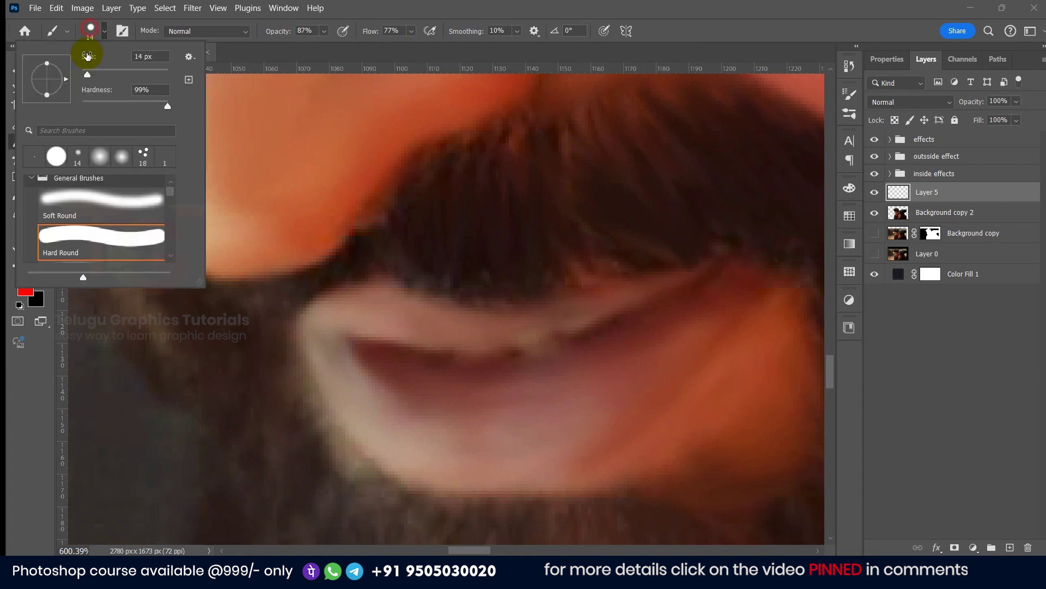
left_click(69, 206)
mouse_move(354, 318)
left_mouse_down()
mouse_move(493, 321)
mouse_move(652, 283)
left_mouse_up()
key("bracketleft")
key("bracketleft")
key("bracketleft")
left_click_drag(747, 279, 729, 303)
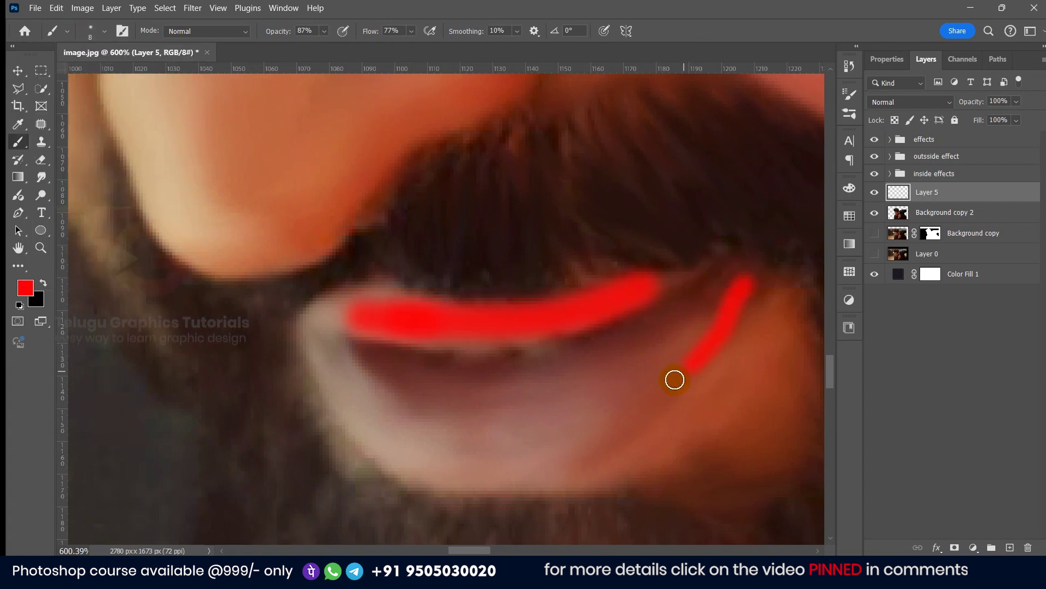
mouse_move(612, 437)
left_mouse_down()
mouse_move(551, 459)
mouse_move(486, 461)
mouse_move(425, 459)
mouse_move(394, 452)
left_mouse_up()
Step: Fill the lips with solid red using an 11 px brush and refine the mouth corner at 6 px
key("bracketright")
key("bracketright")
key("bracketright")
mouse_move(317, 354)
left_mouse_down()
mouse_move(358, 423)
mouse_move(441, 432)
mouse_move(644, 371)
left_mouse_up()
mouse_move(502, 427)
left_mouse_down()
mouse_move(456, 433)
mouse_move(624, 400)
mouse_move(657, 381)
mouse_move(494, 436)
left_mouse_up()
mouse_move(642, 387)
left_mouse_down()
mouse_move(548, 441)
mouse_move(452, 454)
mouse_move(623, 376)
left_mouse_up()
mouse_move(692, 323)
left_mouse_down()
mouse_move(355, 393)
mouse_move(537, 299)
mouse_move(654, 292)
mouse_move(730, 305)
left_mouse_up()
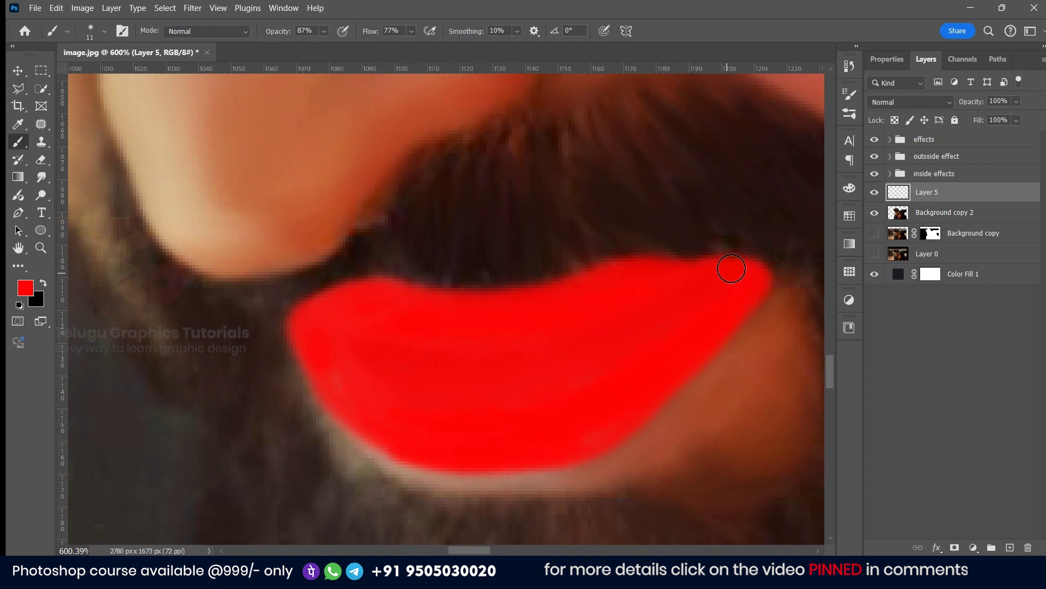
scroll(447, 369, "down", 7)
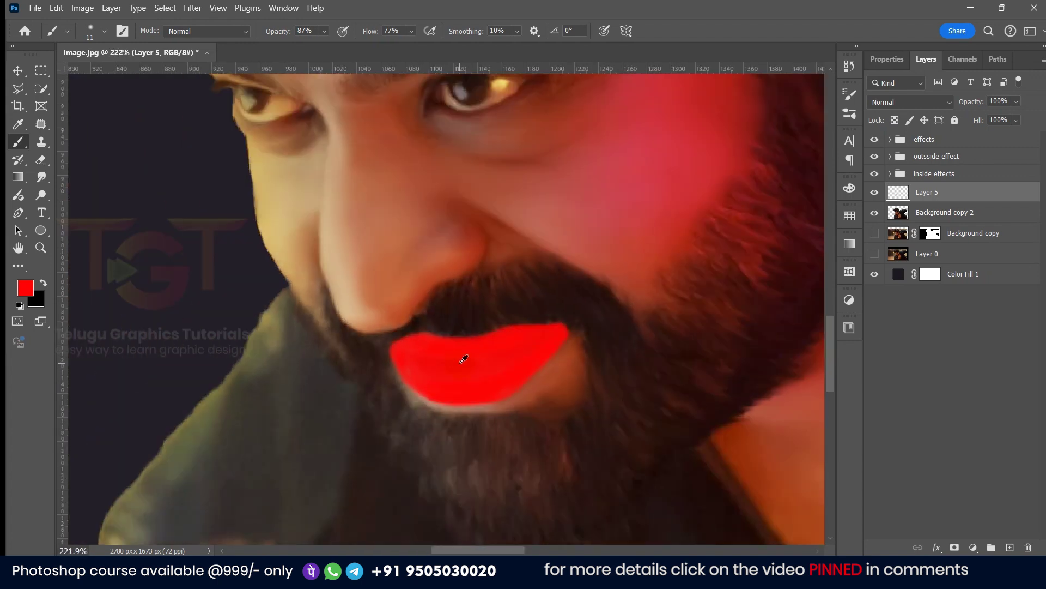
scroll(461, 360, "up", 4)
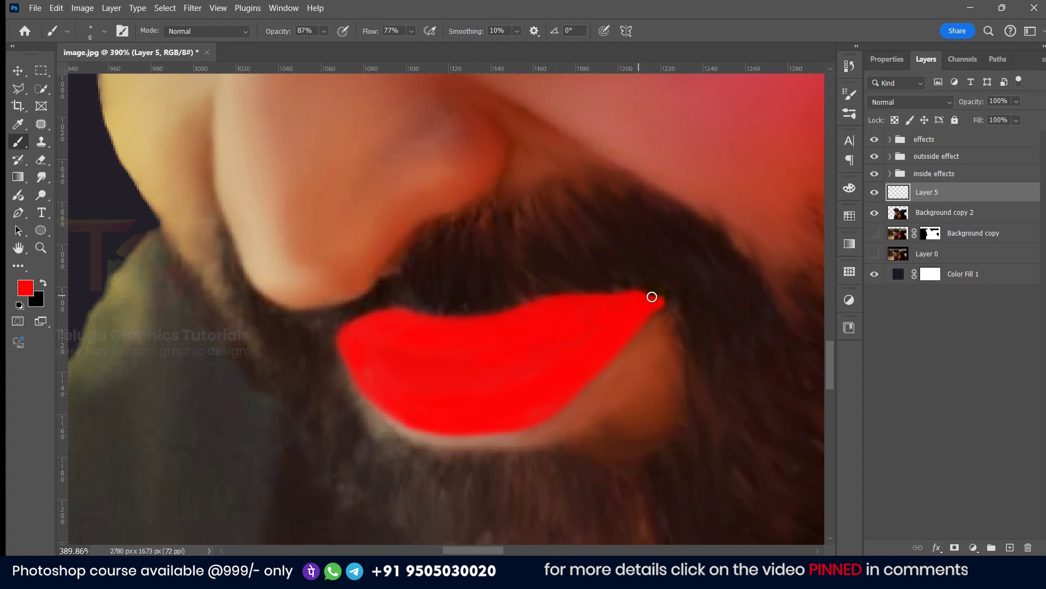
Step: Try several blend modes on the red lip layer and set it to Hue
left_click(890, 102)
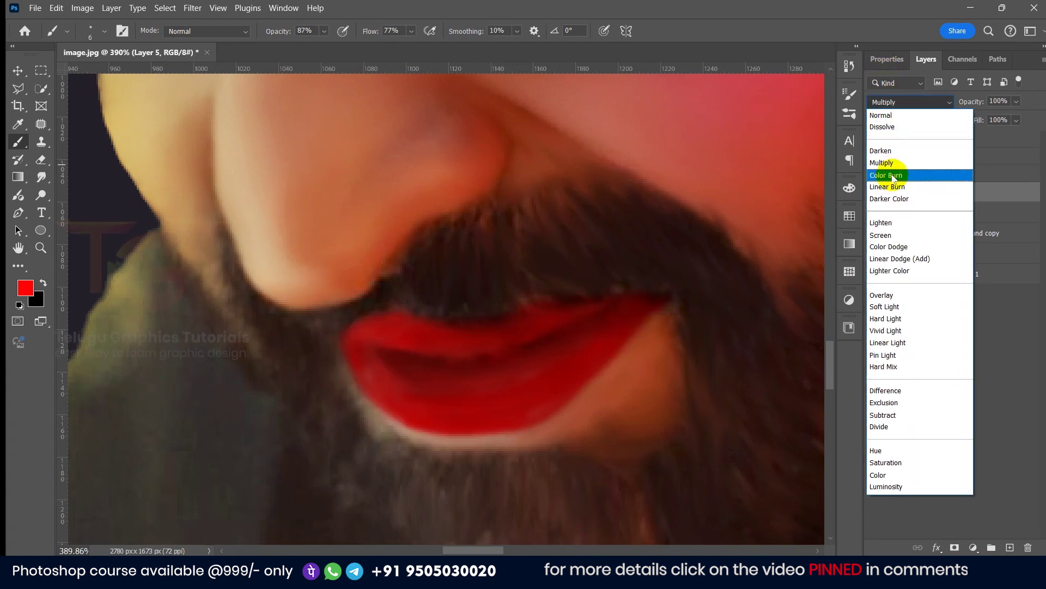
left_click(893, 130)
scroll(893, 131, "down", 7)
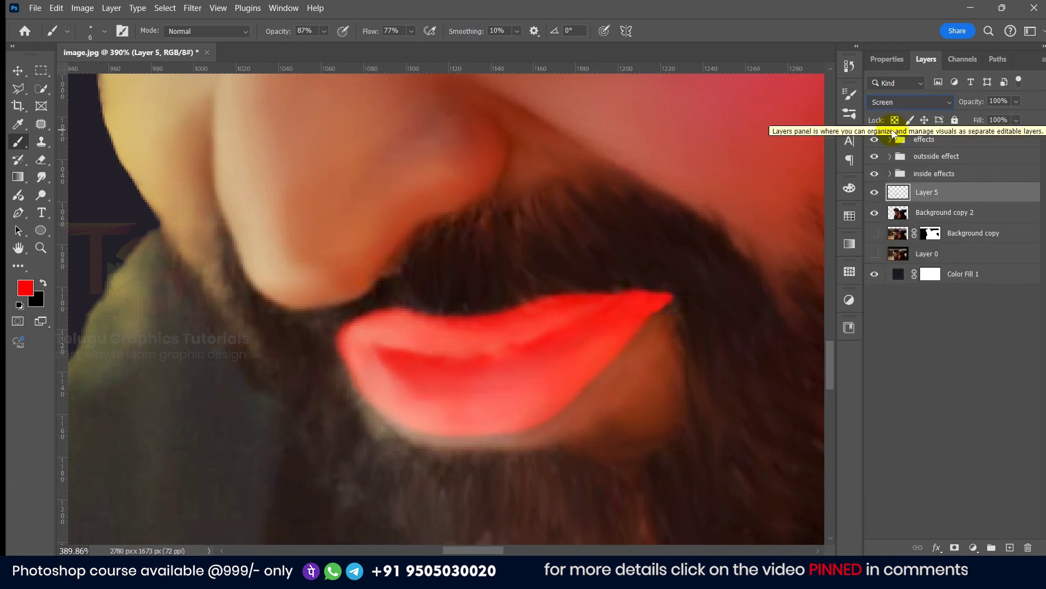
scroll(892, 129, "down", 8)
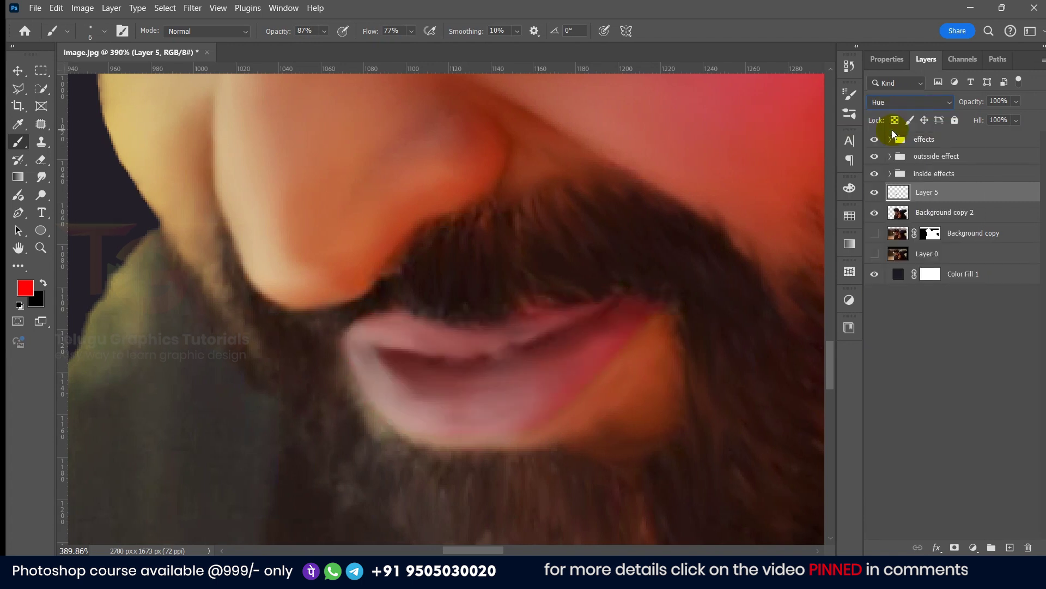
left_click(889, 102)
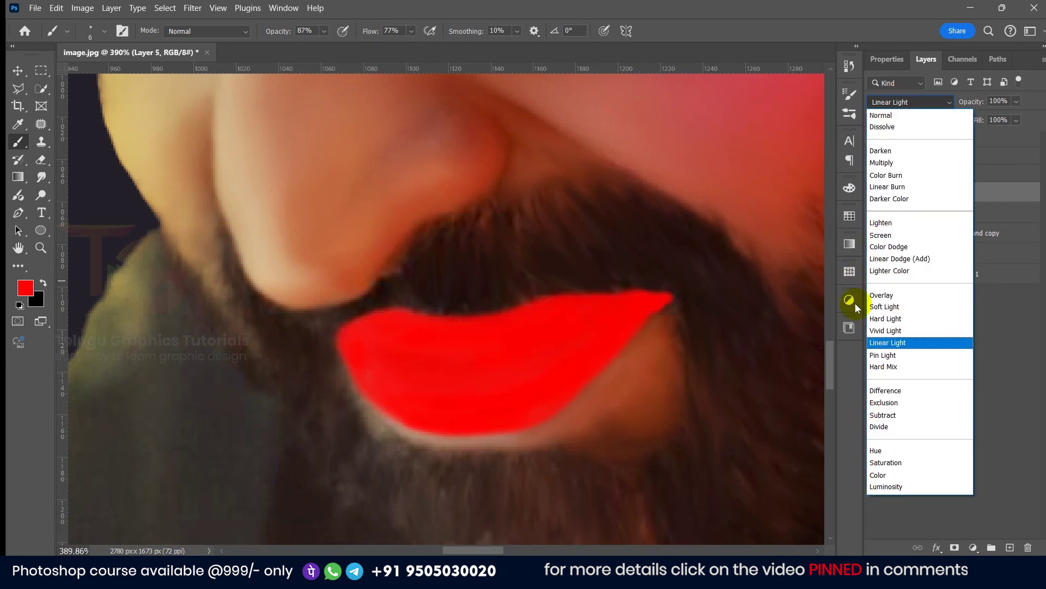
left_click(879, 450)
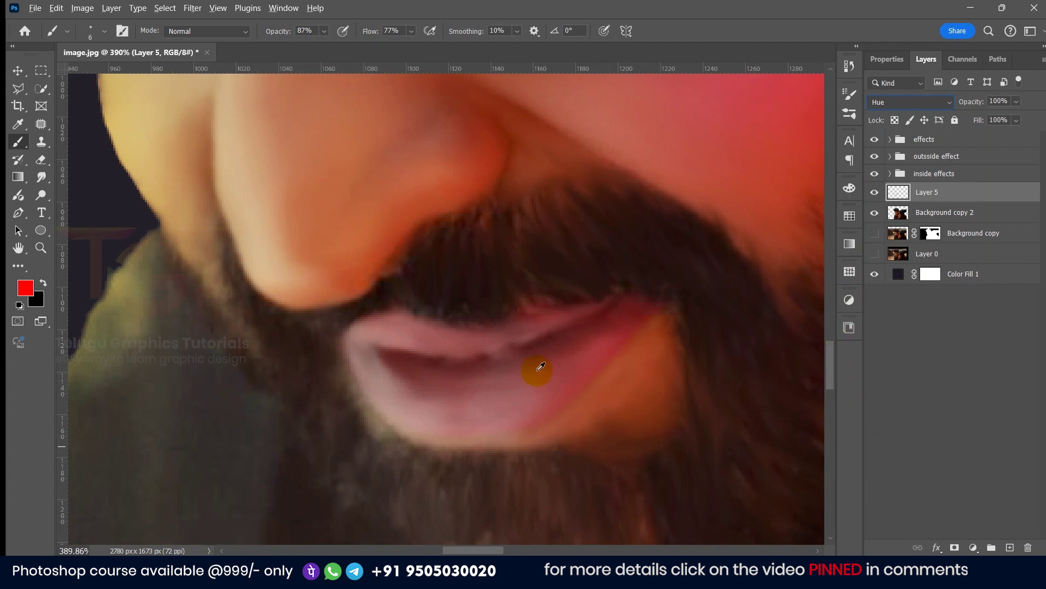
scroll(553, 376, "down", 5)
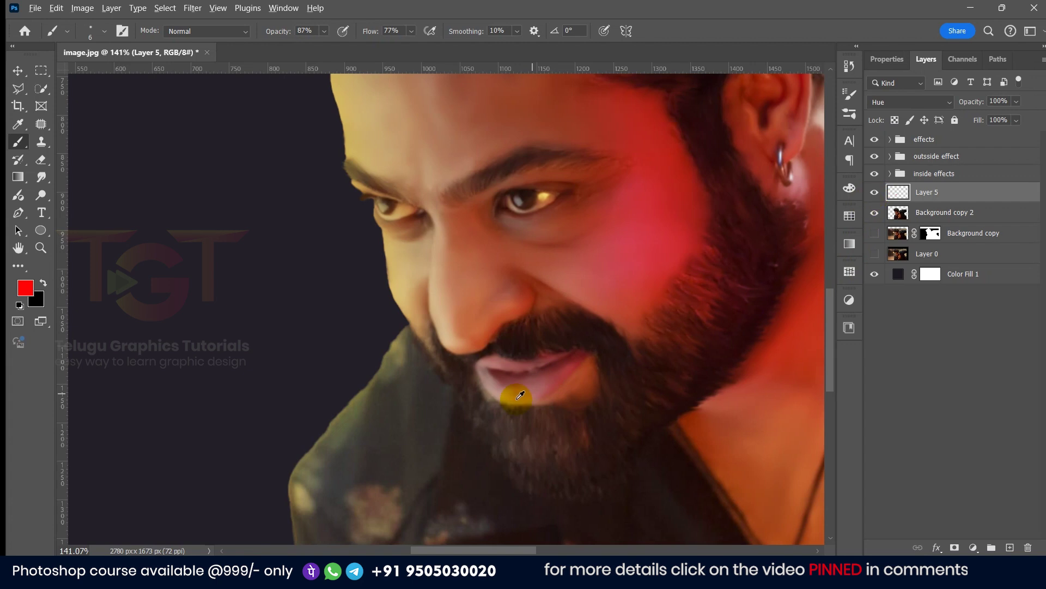
Step: Add a layer mask to the red lip layer, paint black along the lower lip's edge to clean it, and set the layer's opacity to 35%
scroll(573, 366, "up", 6)
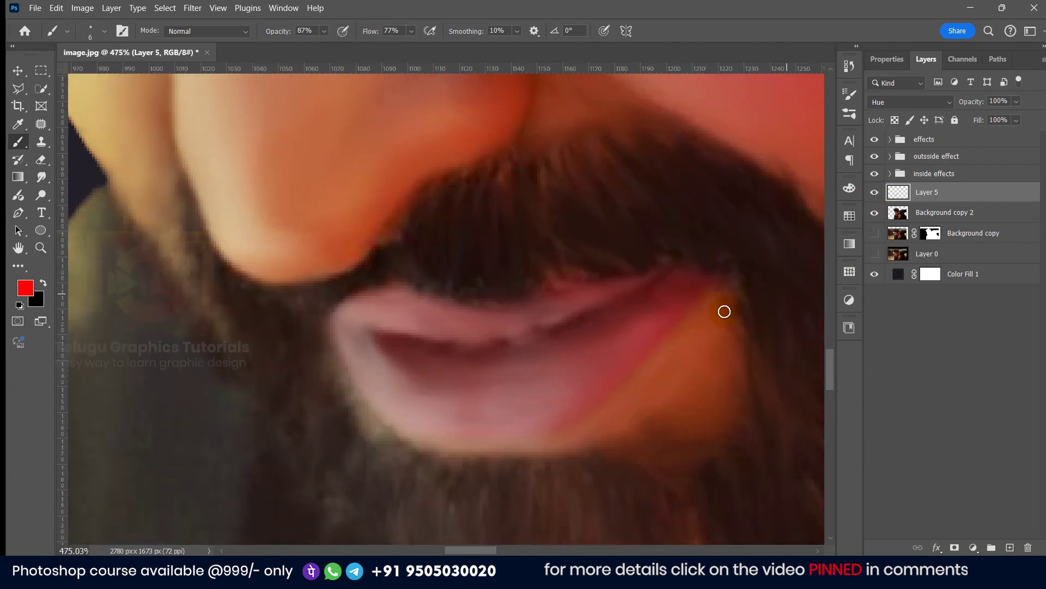
left_click(952, 547)
scroll(527, 356, "up", 2)
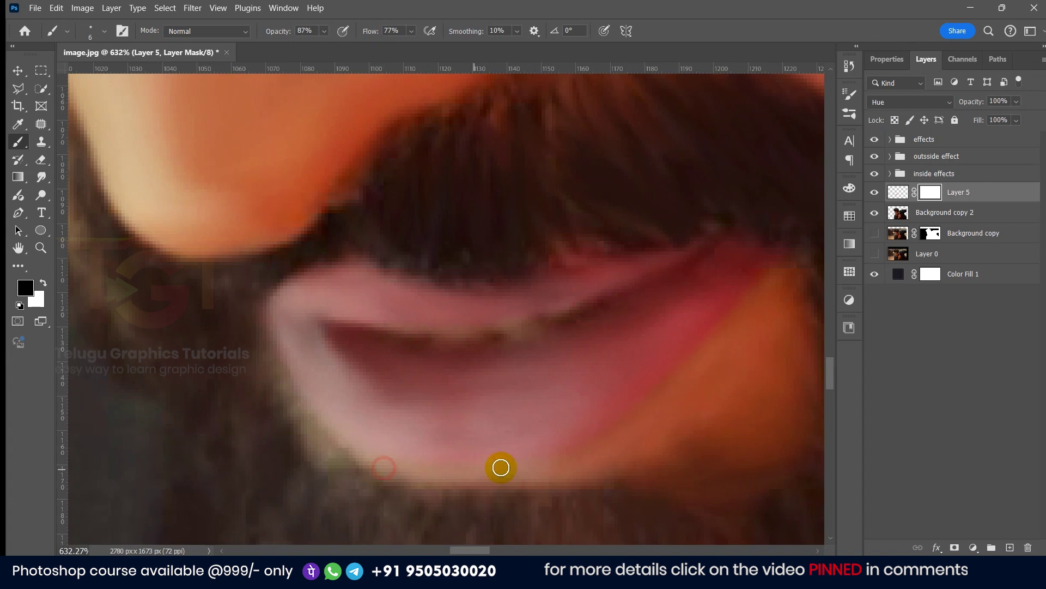
left_click_drag(430, 471, 582, 431)
scroll(447, 418, "down", 15)
scroll(437, 414, "up", 14)
left_click_drag(376, 416, 408, 412)
left_click_drag(967, 101, 931, 105)
left_click_drag(450, 361, 403, 423)
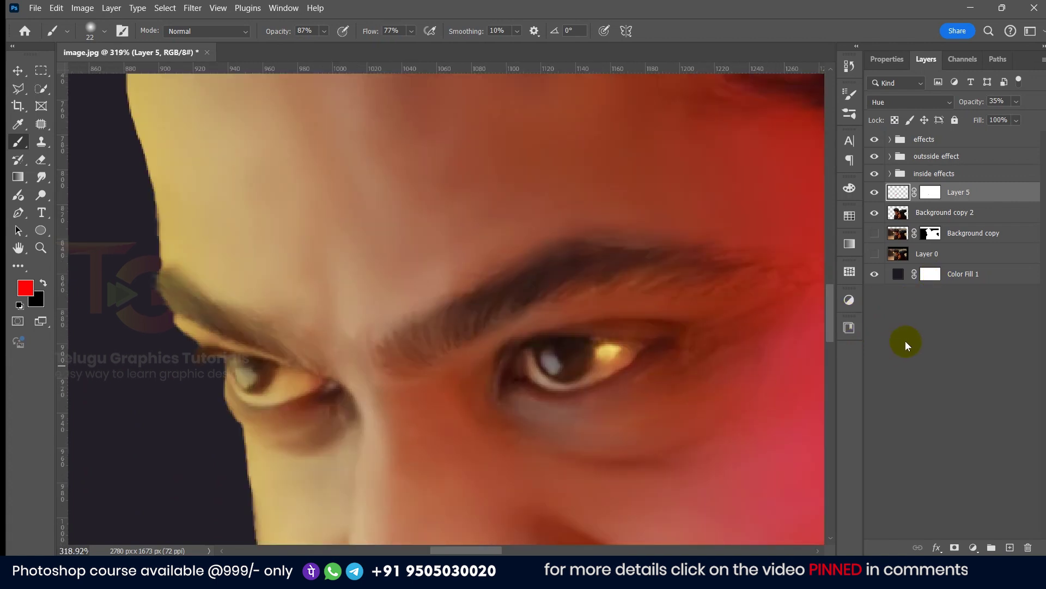
Step: Smudge away the pale reflection in the nearer eye's iris on the cut-out portrait layer at 14 px and 47% strength
key("v")
left_click(896, 212)
left_click(42, 176)
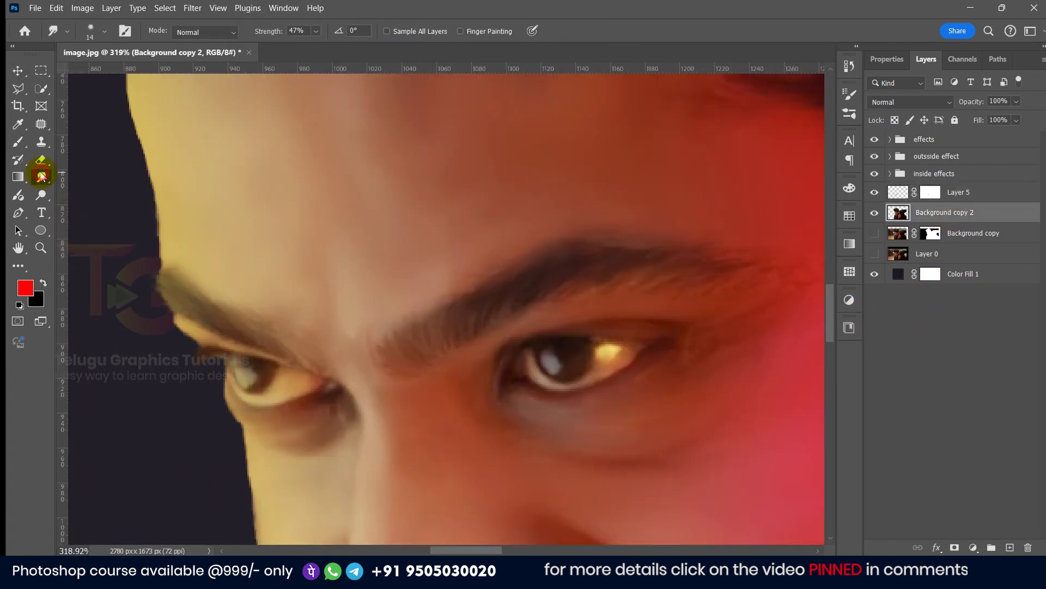
scroll(556, 357, "up", 5)
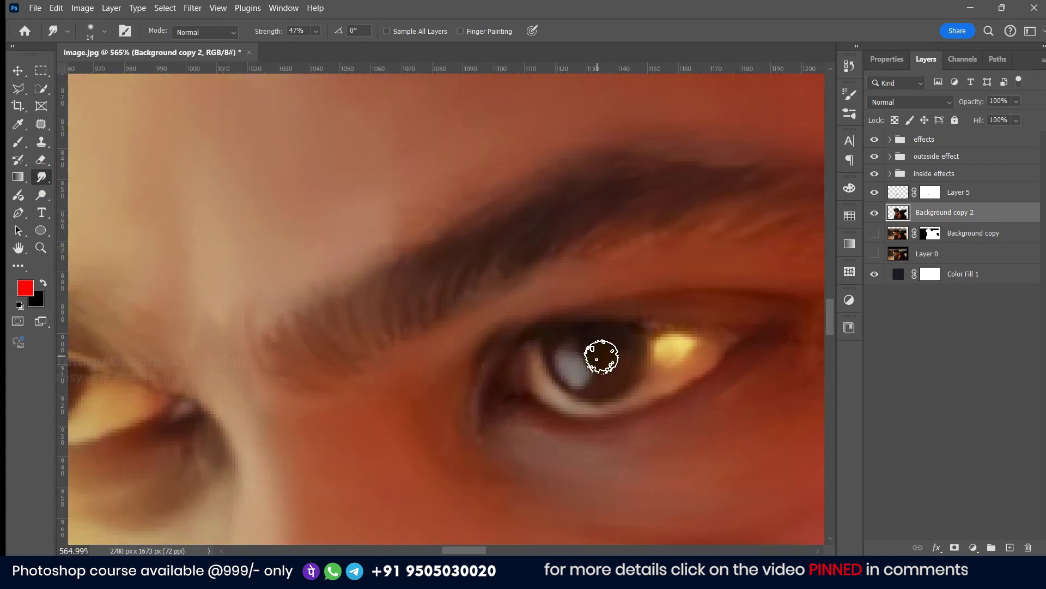
scroll(612, 350, "down", 1)
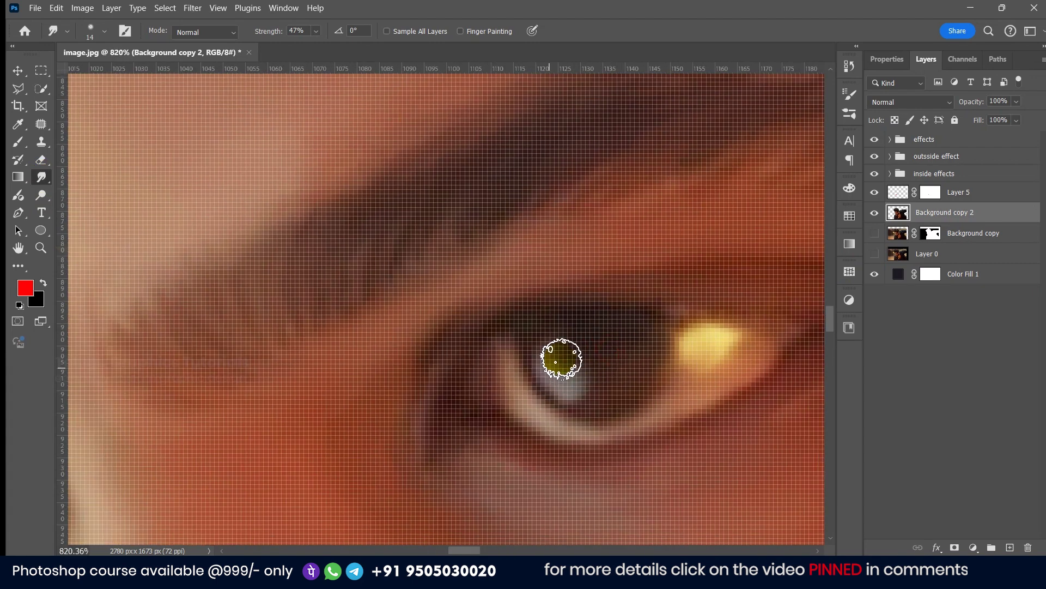
mouse_move(548, 363)
left_mouse_down()
mouse_move(579, 347)
mouse_move(590, 367)
mouse_move(608, 354)
mouse_move(621, 367)
mouse_move(567, 362)
left_mouse_up()
scroll(570, 353, "down", 4)
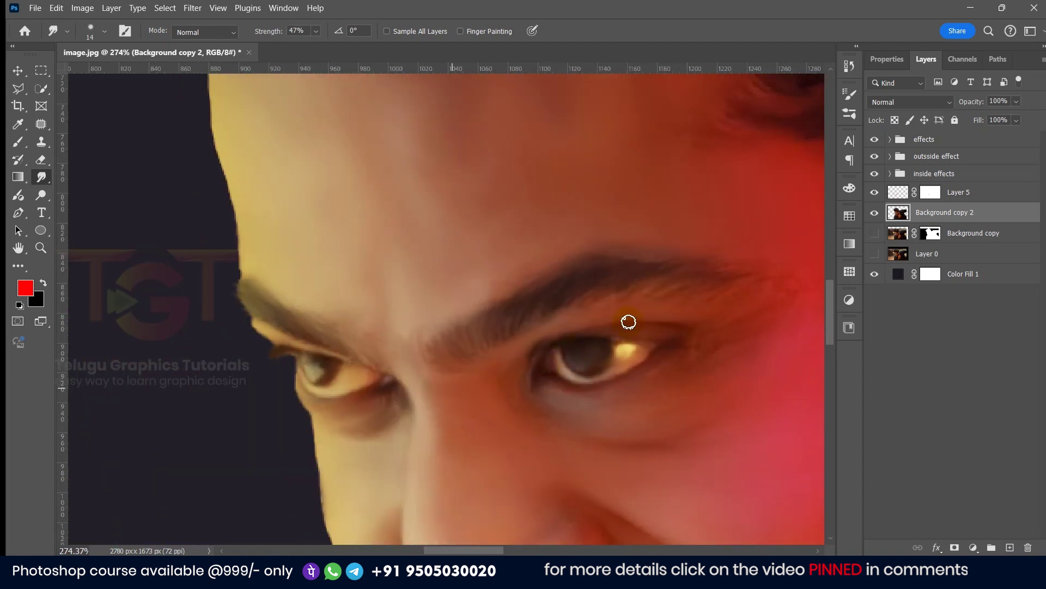
scroll(628, 322, "up", 2)
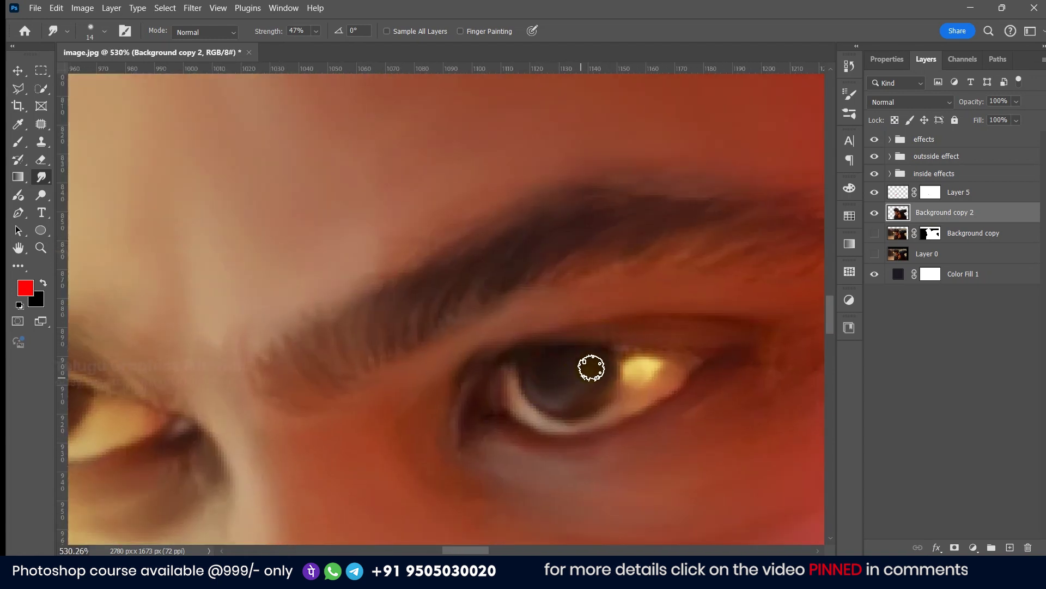
Step: Smudge the pale reflection out of the iris of the eye at the face's outer edge
scroll(266, 402, "up", 2)
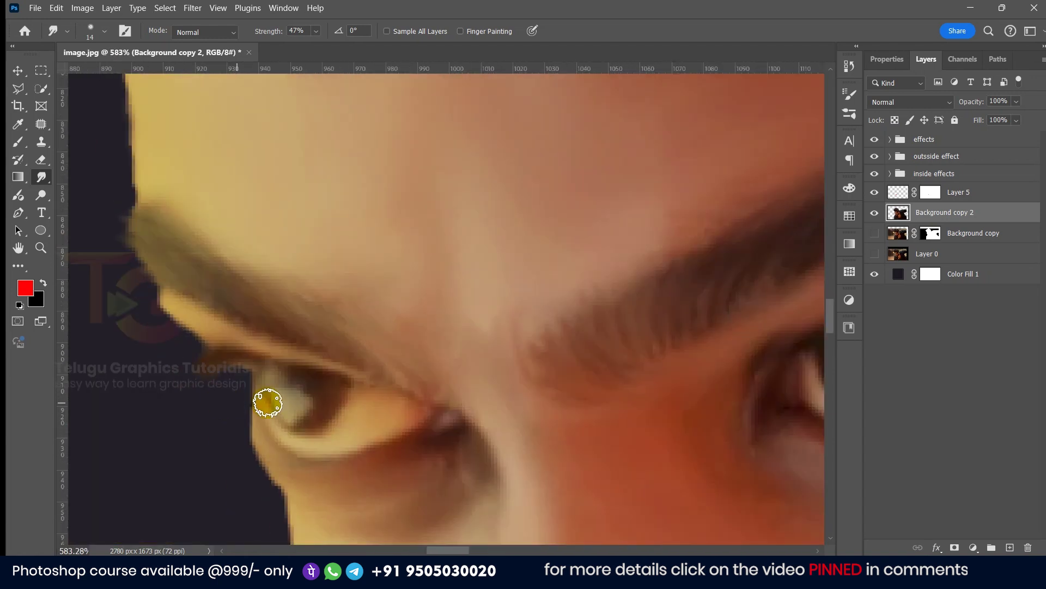
mouse_move(284, 404)
left_mouse_down()
mouse_move(309, 393)
mouse_move(276, 384)
mouse_move(294, 385)
mouse_move(281, 381)
mouse_move(309, 406)
mouse_move(283, 402)
left_mouse_up()
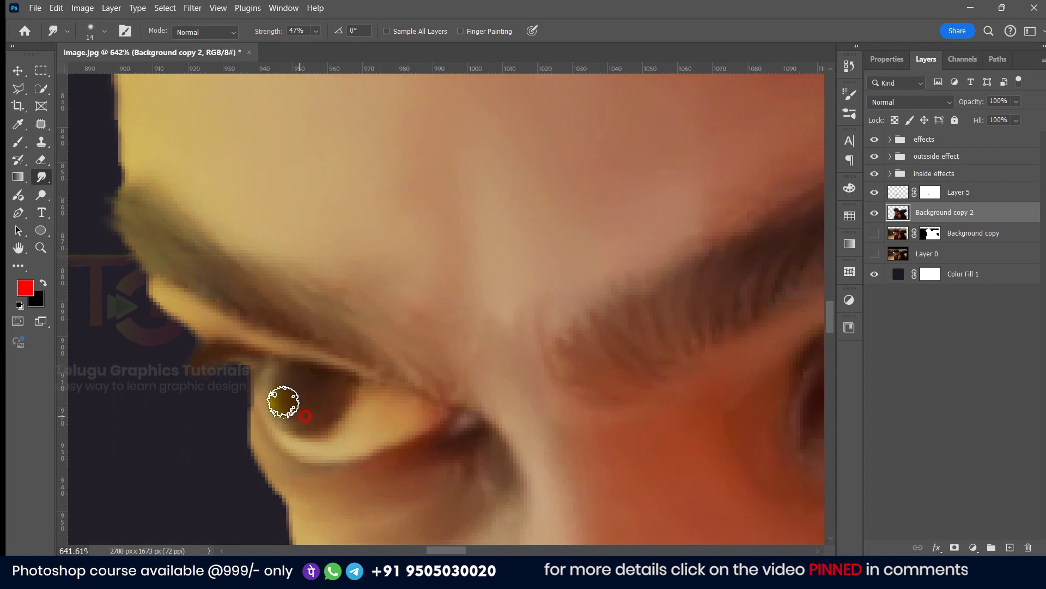
scroll(305, 402, "down", 10)
scroll(294, 305, "up", 9)
scroll(160, 231, "down", 8)
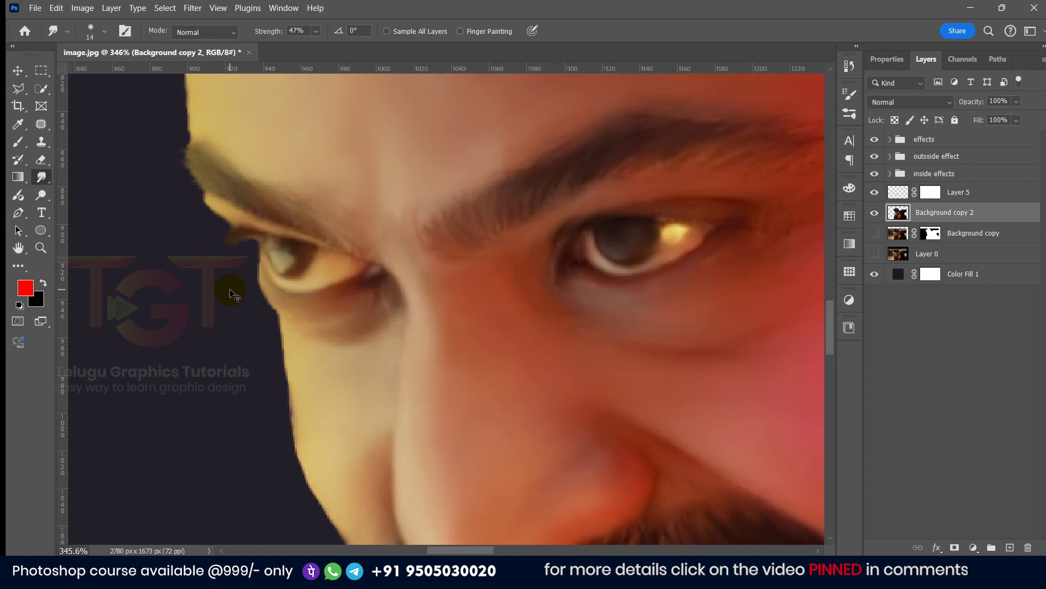
scroll(234, 289, "up", 9)
mouse_move(327, 226)
left_mouse_down()
mouse_move(295, 226)
mouse_move(304, 251)
mouse_move(345, 224)
mouse_move(300, 245)
mouse_move(261, 182)
left_mouse_up()
scroll(747, 275, "down", 5)
Step: Draw an ellipse shape about 8 px in diameter on the nearer eye's iris
key("v")
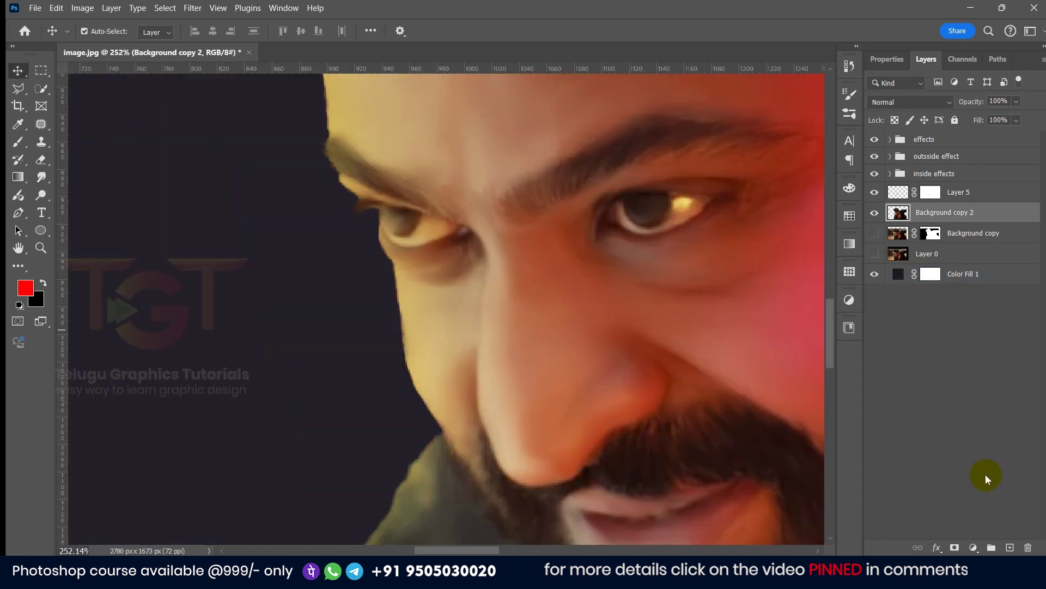
left_click(37, 229)
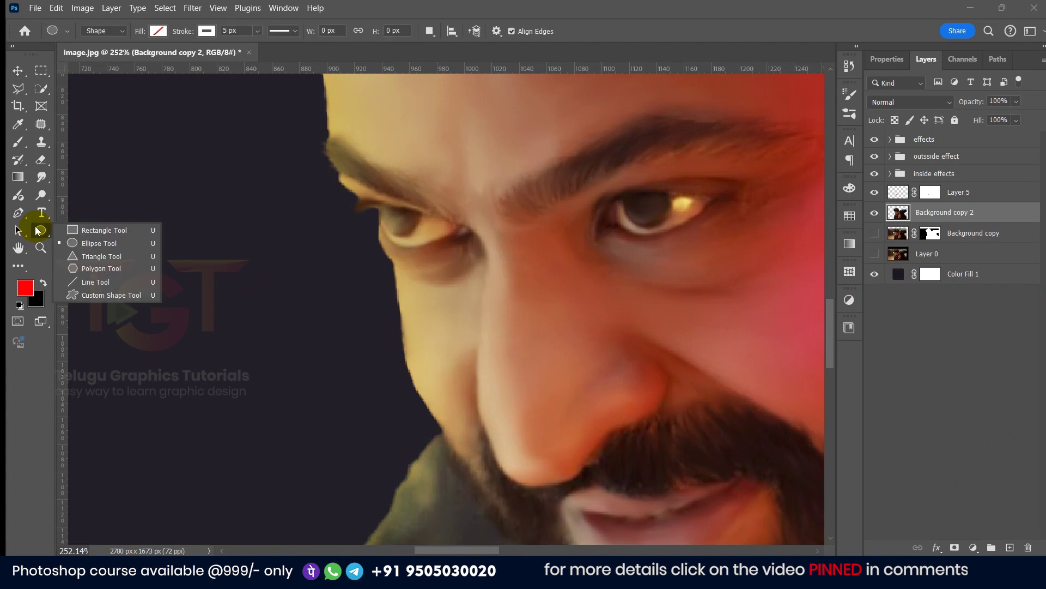
left_click(79, 241)
scroll(724, 186, "up", 3)
scroll(724, 186, "up", 4)
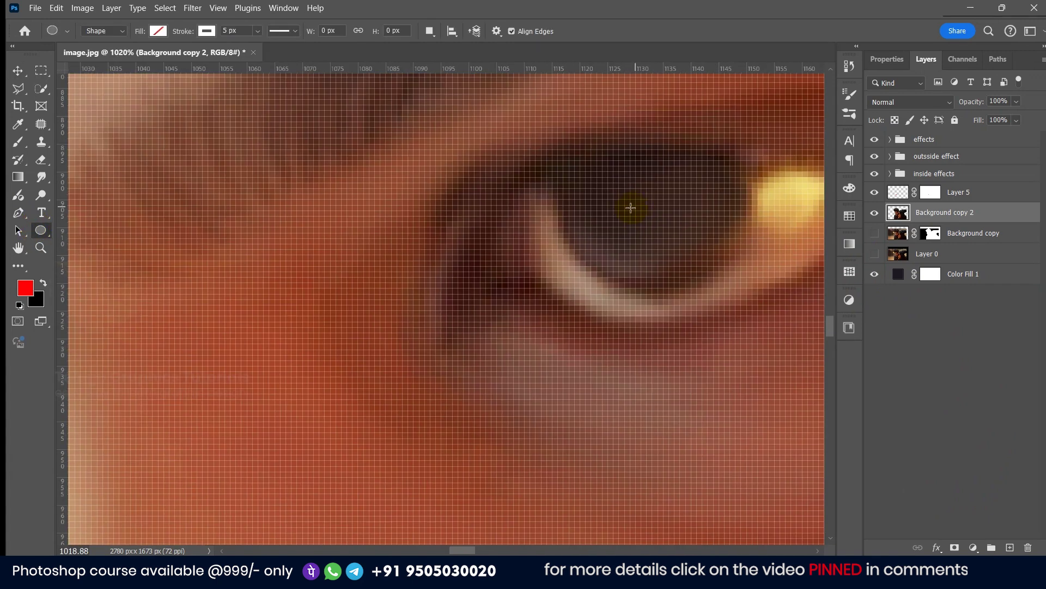
left_click_drag(606, 203, 652, 243)
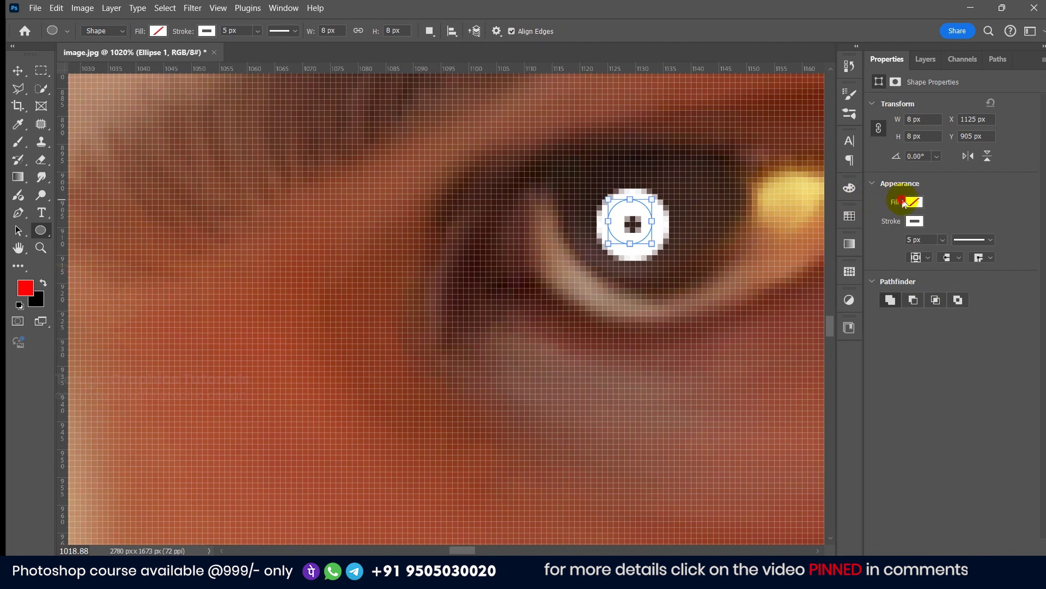
Step: Give the iris circle a white fill and remove its stroke
left_click(914, 202)
left_click(1034, 228)
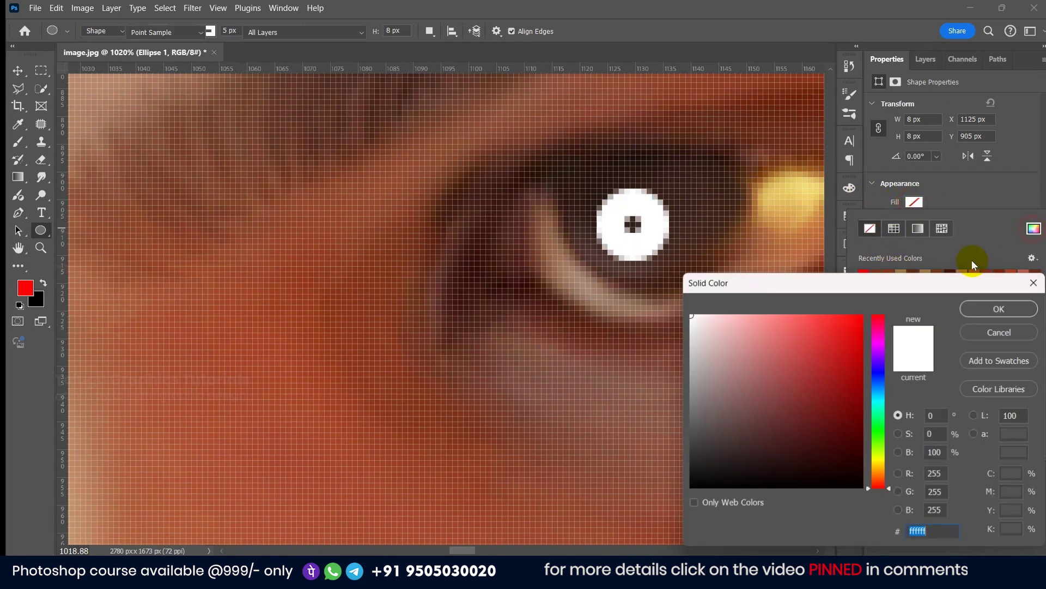
left_click(981, 308)
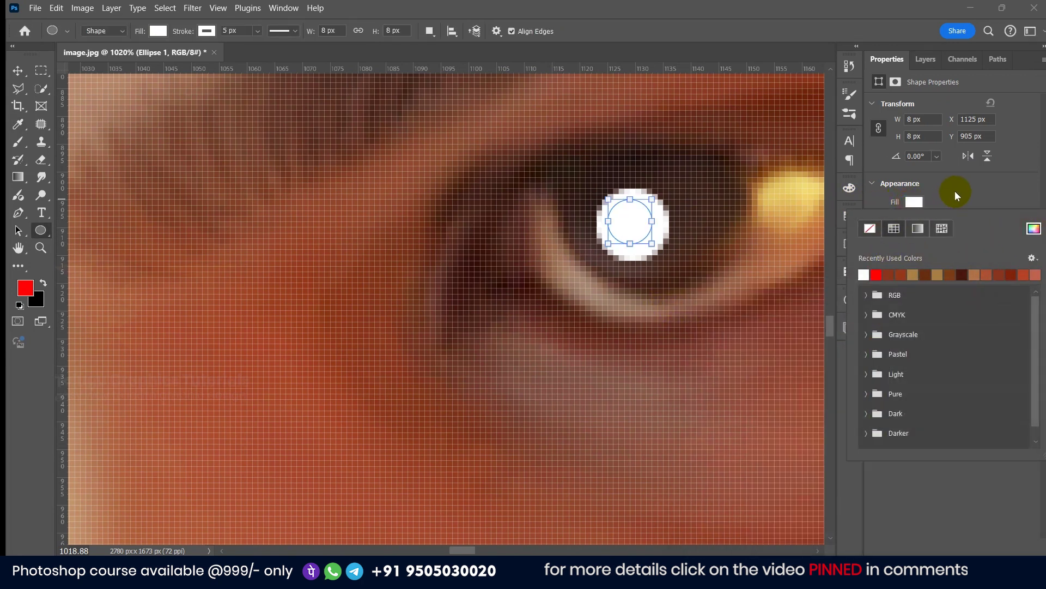
left_click(920, 228)
left_click(869, 246)
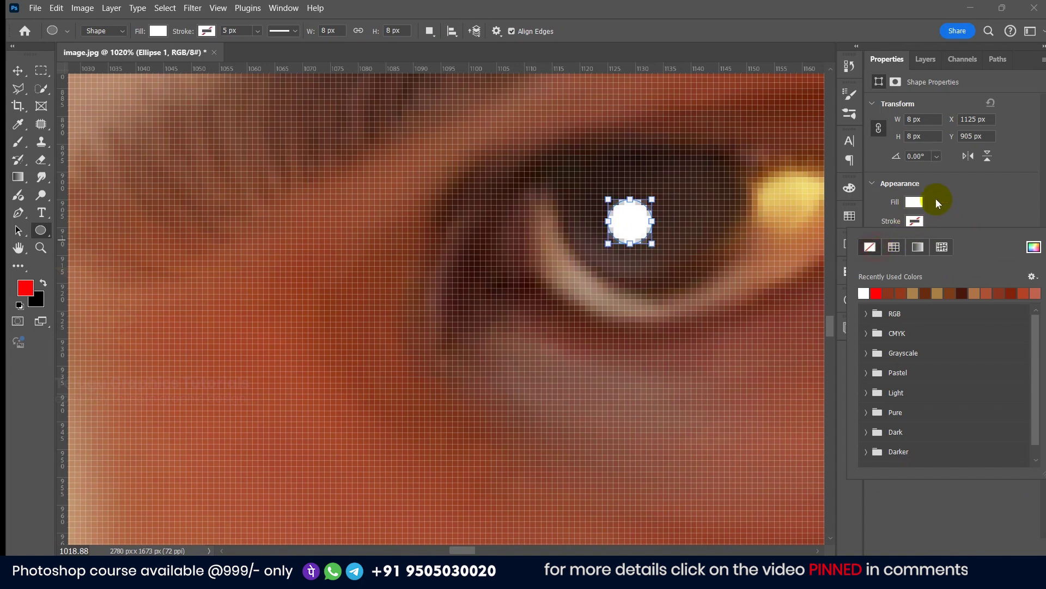
left_click(933, 200)
scroll(628, 217, "down", 2)
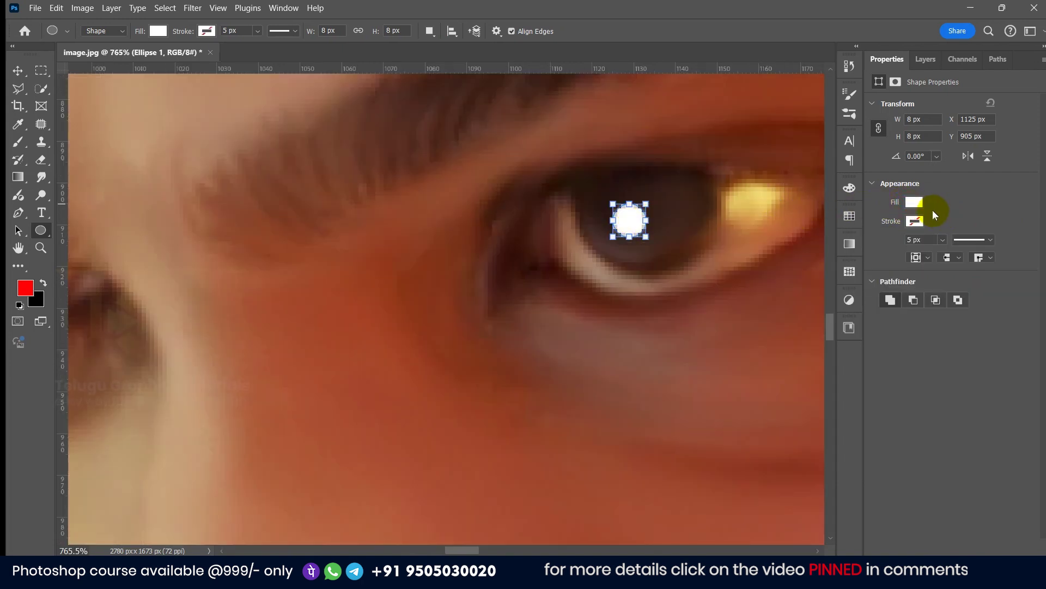
Step: Recolor the circle with yellow sampled from the bright corner of the eye and move it slightly higher in the iris
left_click(915, 202)
left_click(1031, 230)
left_click(745, 205)
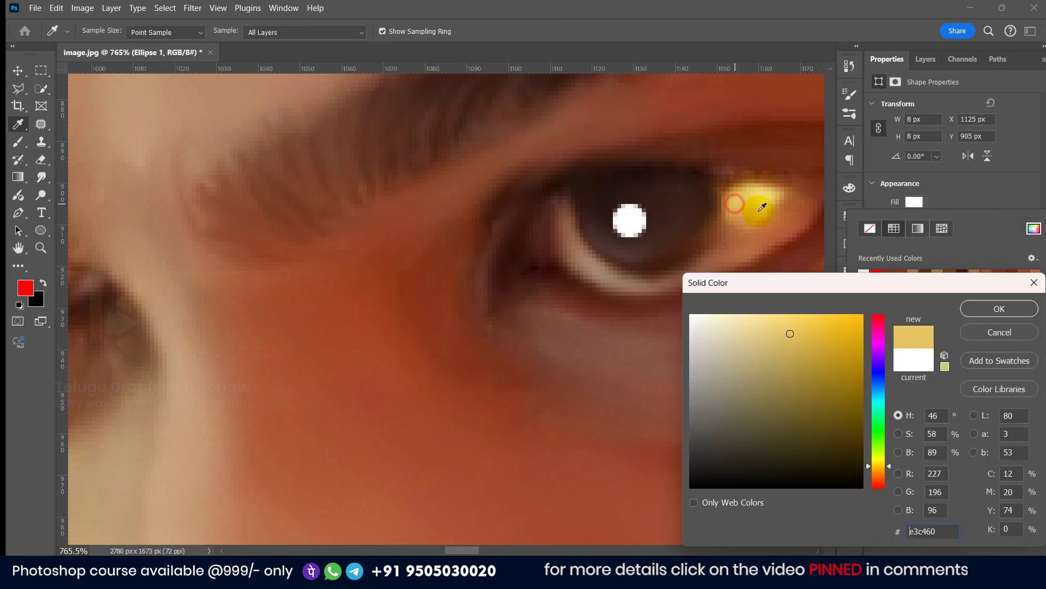
left_click(997, 308)
left_click(18, 70)
scroll(681, 223, "up", 2)
left_click_drag(621, 218, 582, 199)
scroll(669, 218, "down", 4)
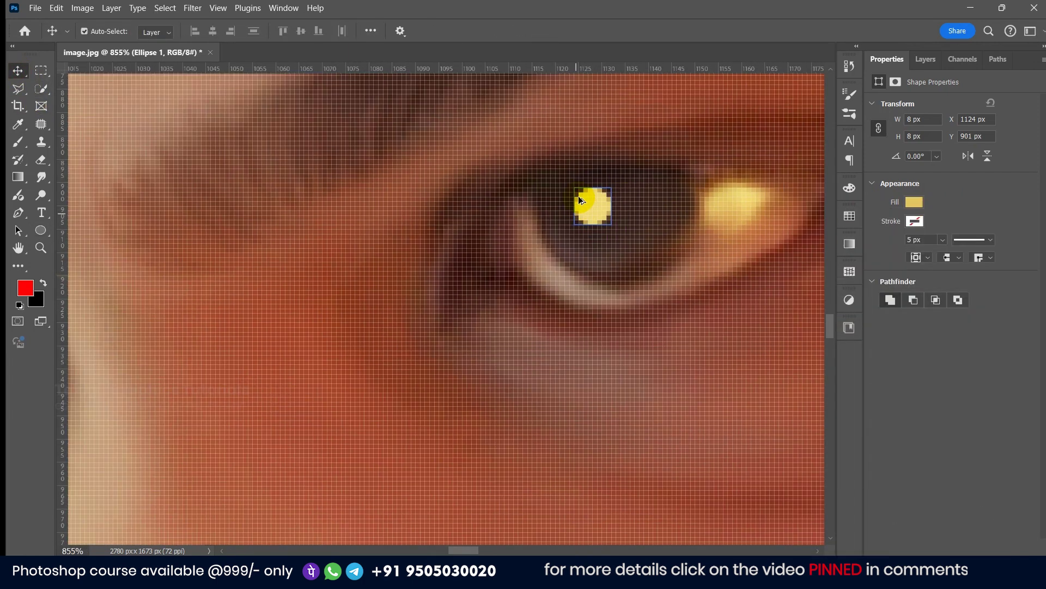
Step: Convert the yellow iris circle to a smart object and apply a Gaussian Blur with a 1.0 pixel radius
scroll(549, 218, "up", 3)
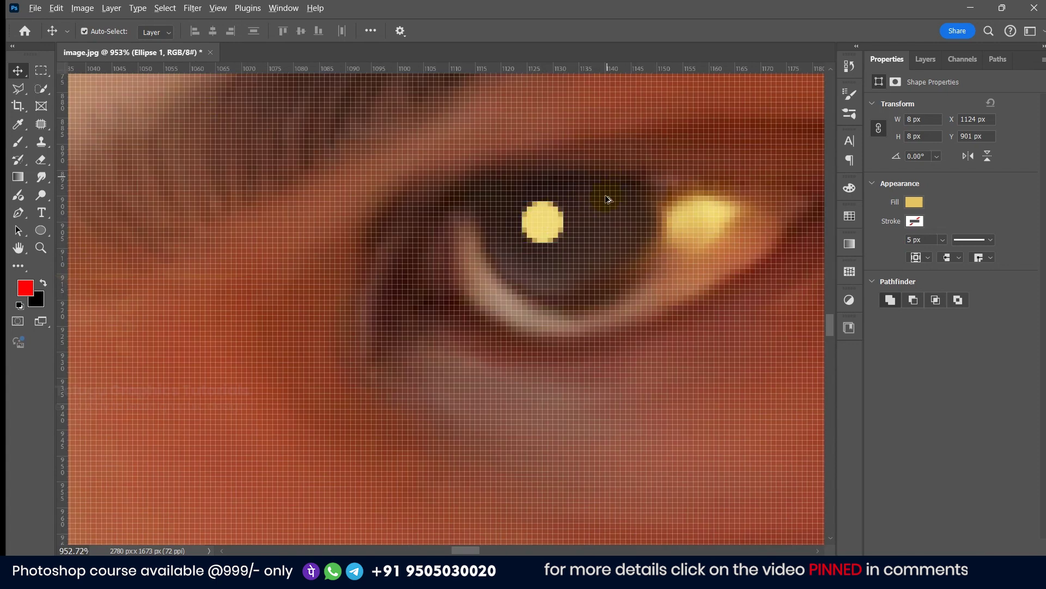
scroll(608, 200, "up", 2)
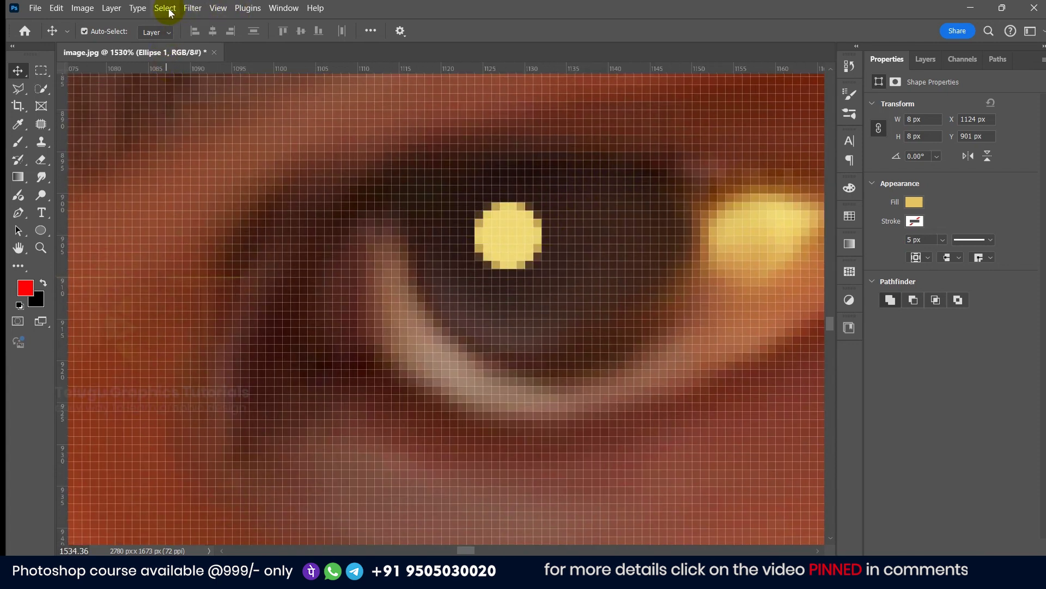
left_click(192, 8)
mouse_move(229, 161)
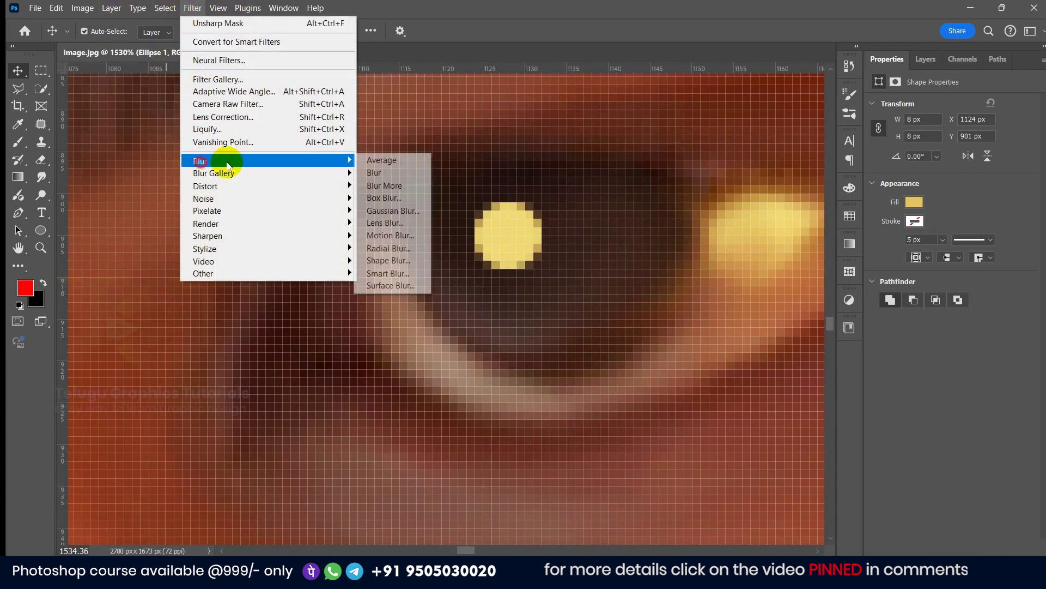
left_click(393, 211)
left_click(561, 223)
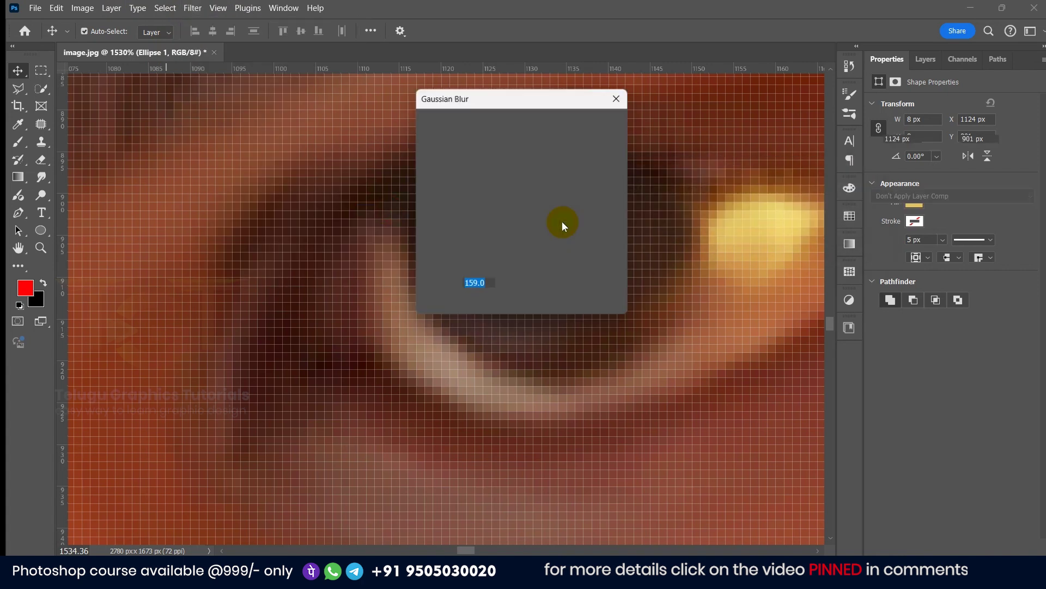
left_click_drag(498, 98, 943, 93)
left_click(879, 301)
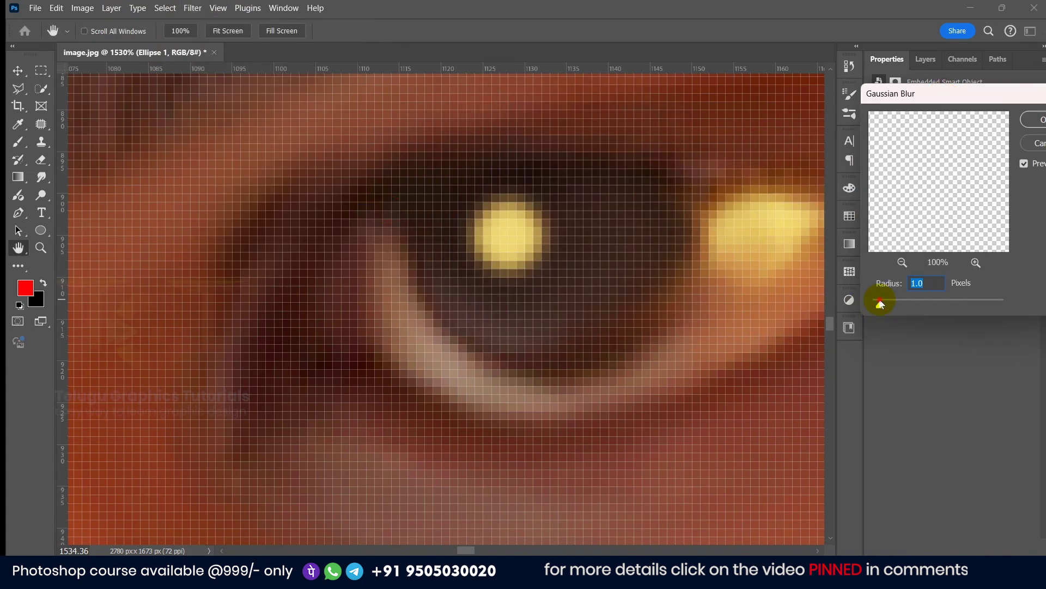
left_click(1041, 118)
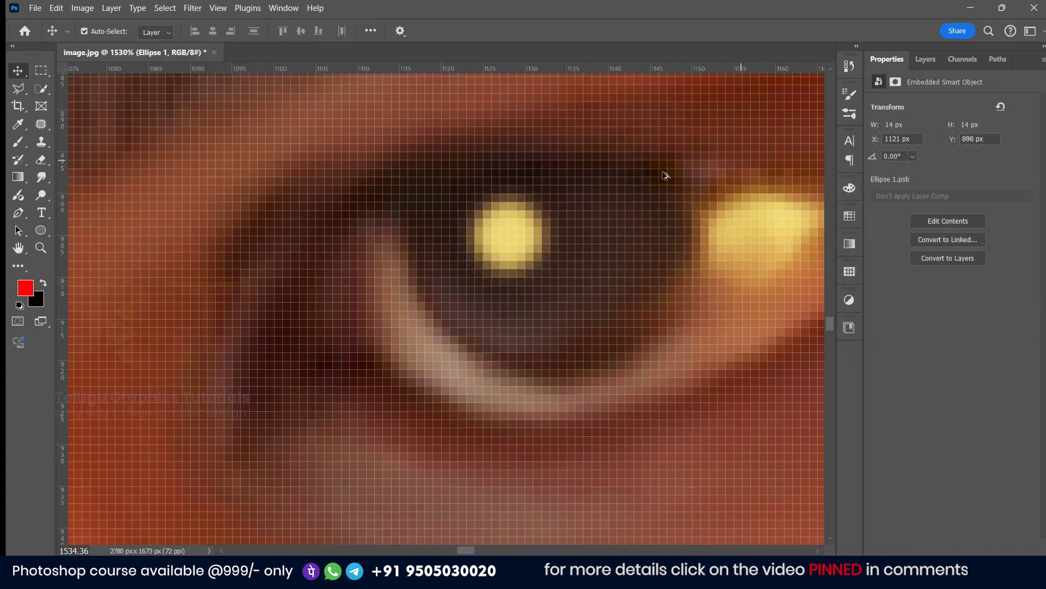
Step: Duplicate the blurred highlight within the iris, scale the copy down, and place it just above and beside the original
scroll(591, 204, "down", 7)
scroll(669, 206, "up", 5)
scroll(493, 217, "up", 4)
left_click_drag(493, 217, 585, 280)
key("ctrl+t")
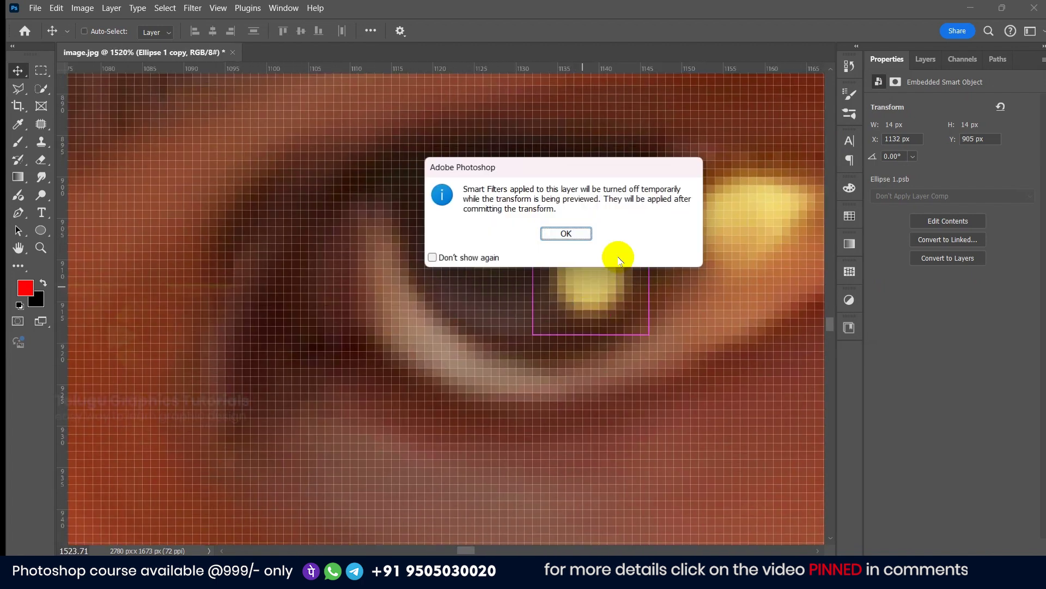
left_click(566, 234)
left_click_drag(625, 243, 568, 170)
left_click_drag(553, 192, 556, 170)
left_click(681, 31)
scroll(594, 183, "down", 10)
Step: Select both iris highlights together and place a copy of the pair on the other eye's iris
scroll(586, 177, "up", 8)
left_click(604, 209, "shift")
left_click(586, 230)
scroll(585, 230, "down", 10)
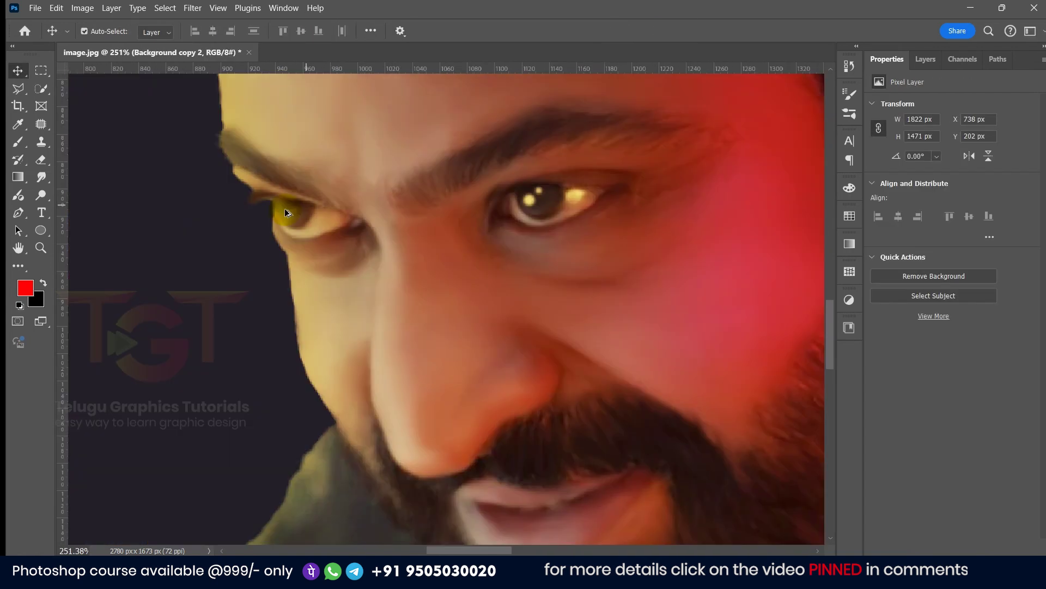
scroll(676, 185, "up", 7)
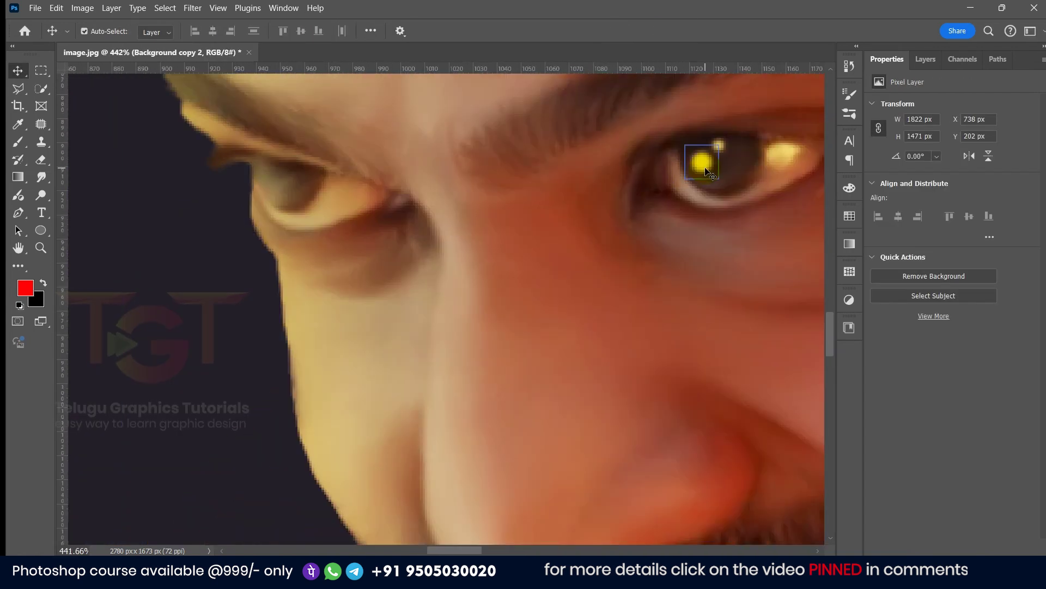
left_click(707, 173)
left_click(707, 157, "shift")
left_click_drag(692, 164, 312, 171)
scroll(278, 196, "up", 5)
Step: Collapse and lock the inside effects and outsside effect layer groups
key("F7")
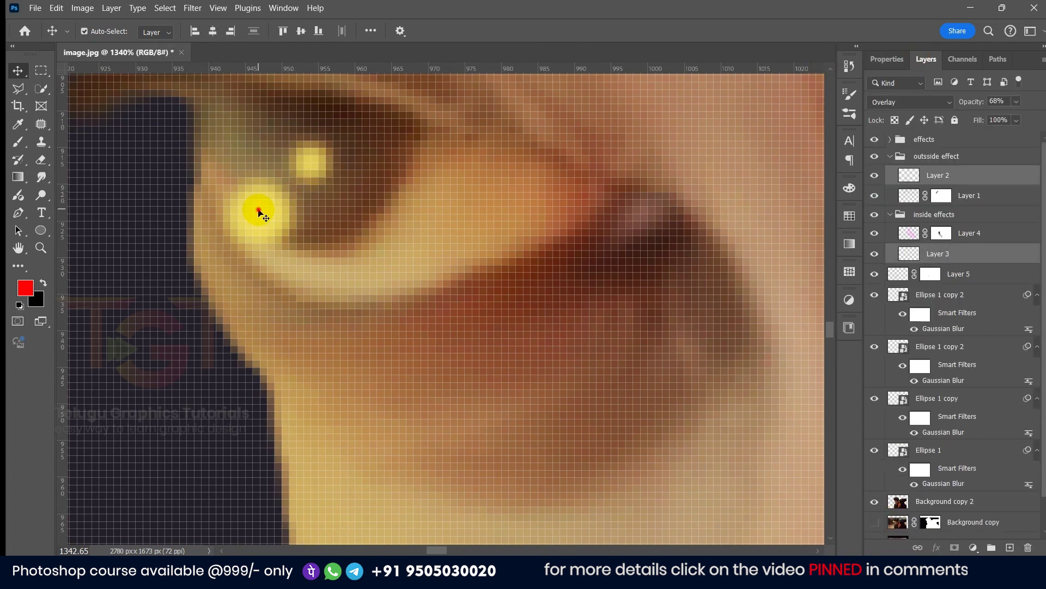
left_click(270, 212)
left_click(311, 163, "shift")
left_click(874, 254)
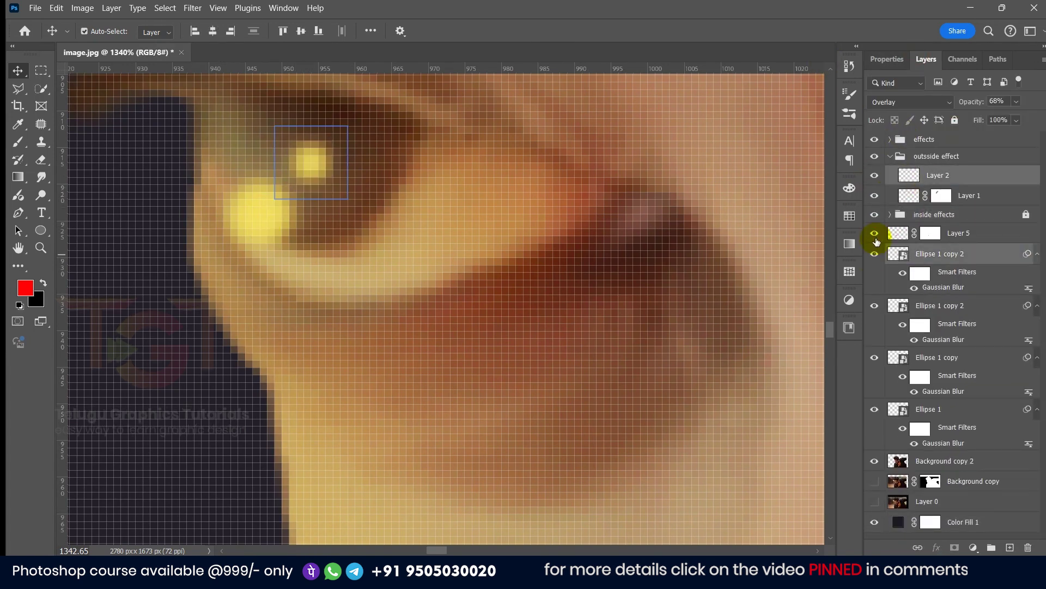
left_click(874, 254)
left_click(900, 157)
left_click(890, 157)
left_click(954, 120)
left_click(936, 172, "shift")
key("ctrl+t")
key("Return")
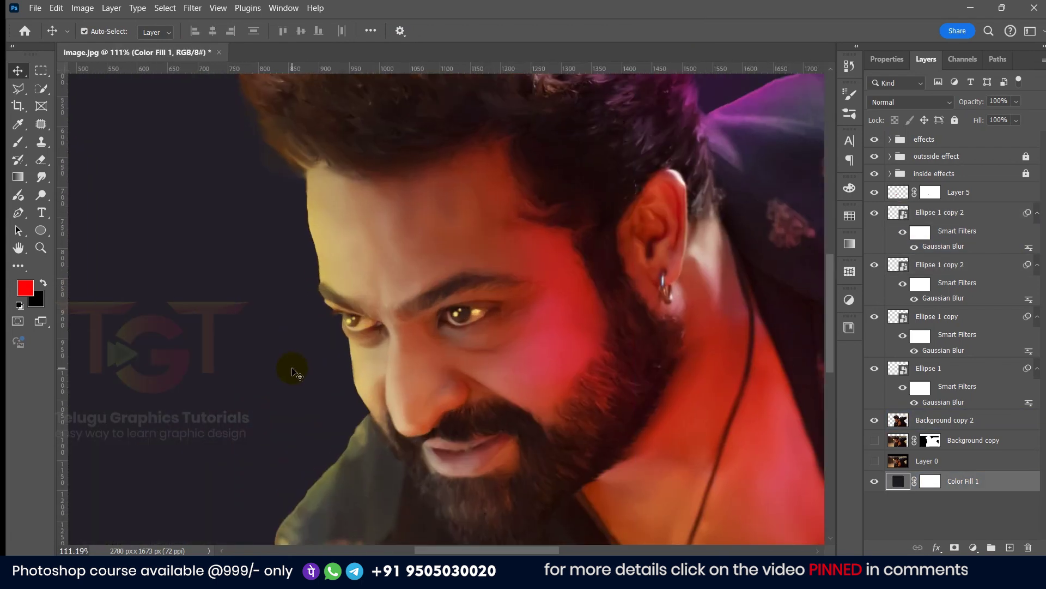
Step: Rename Layer 5, which holds the lip color, as "lips"
left_click(962, 192)
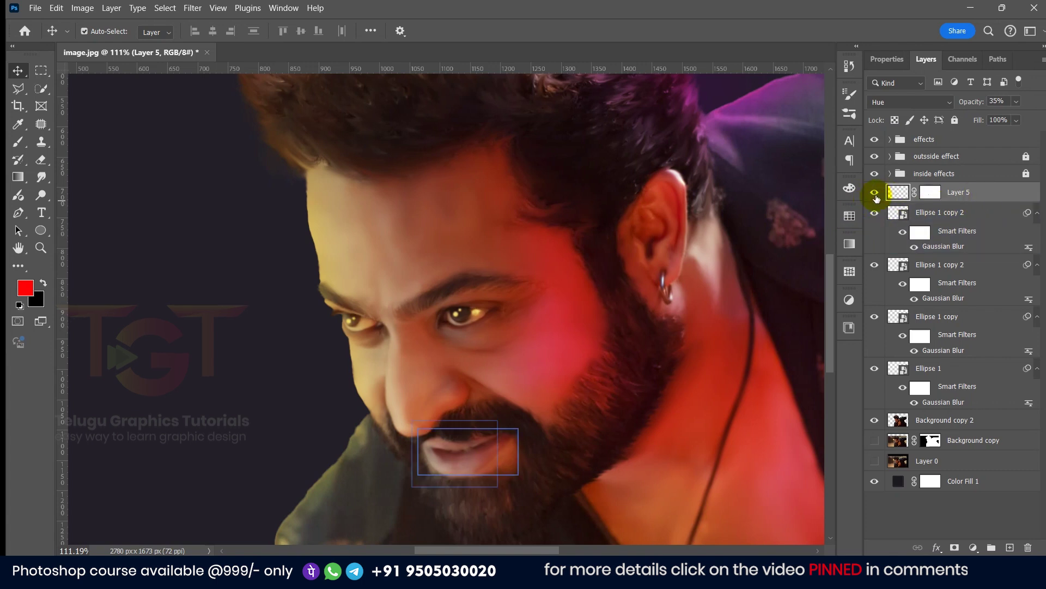
left_click(875, 192)
left_click(931, 192)
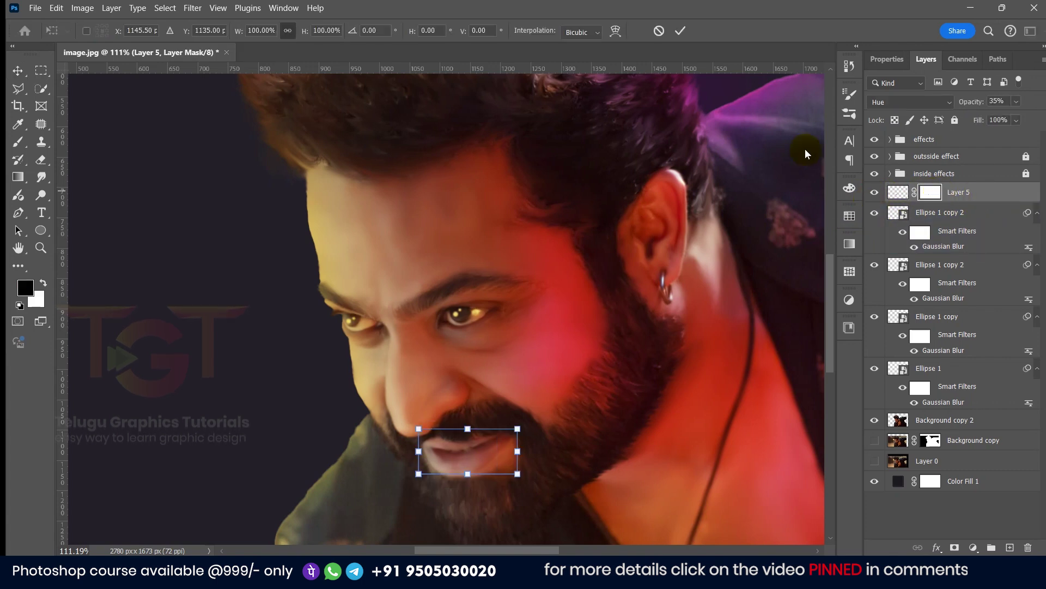
double_click(958, 192)
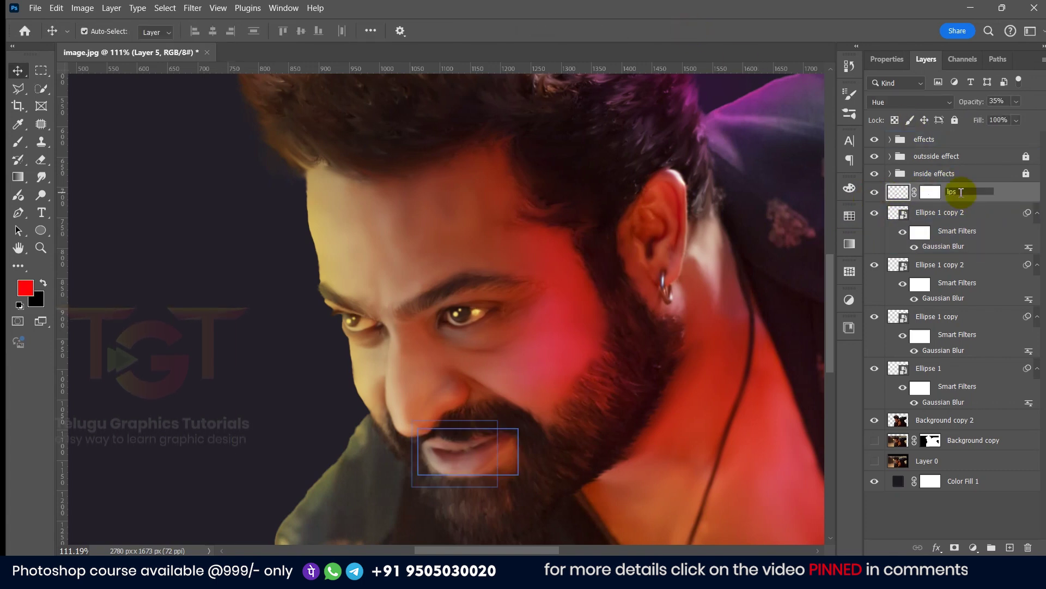
Step: Combine the four iris highlight ellipse layers into one group named "eyes"
left_click(986, 212)
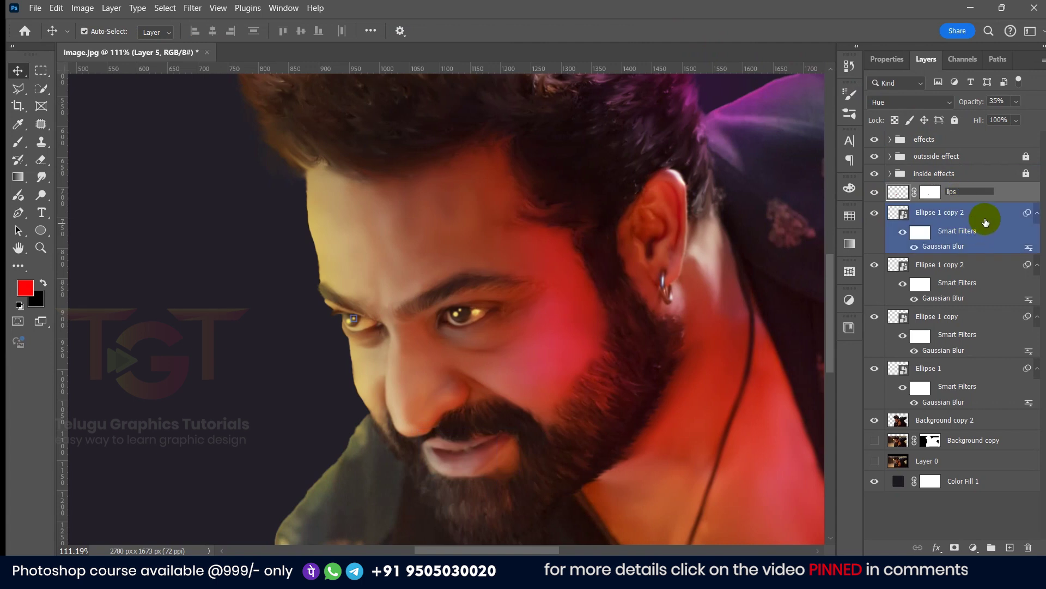
left_click(976, 268, "ctrl")
left_click(971, 320, "ctrl")
left_click(985, 370, "ctrl")
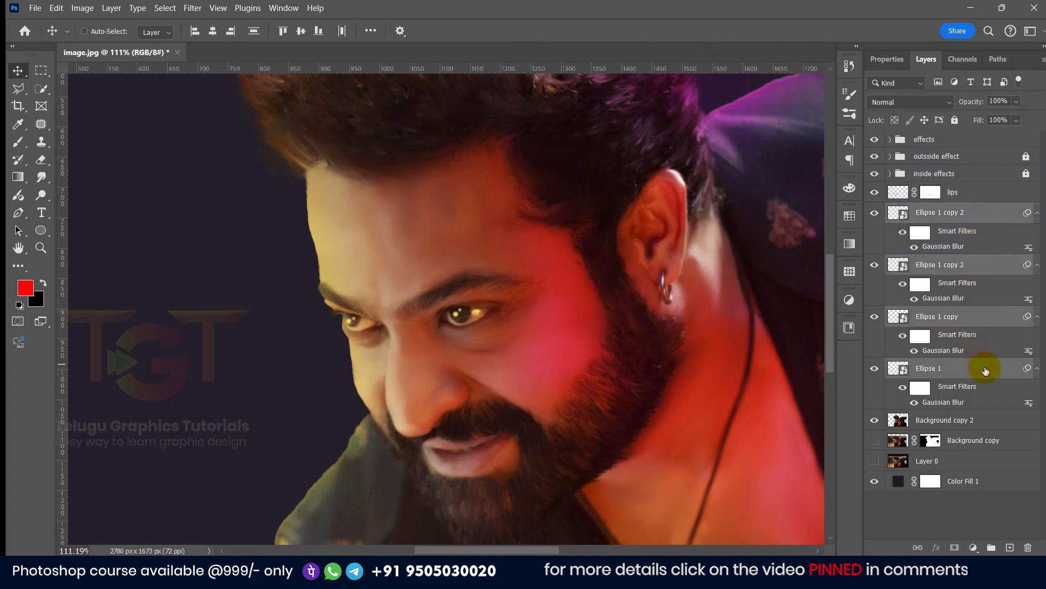
left_click(992, 547)
double_click(931, 213)
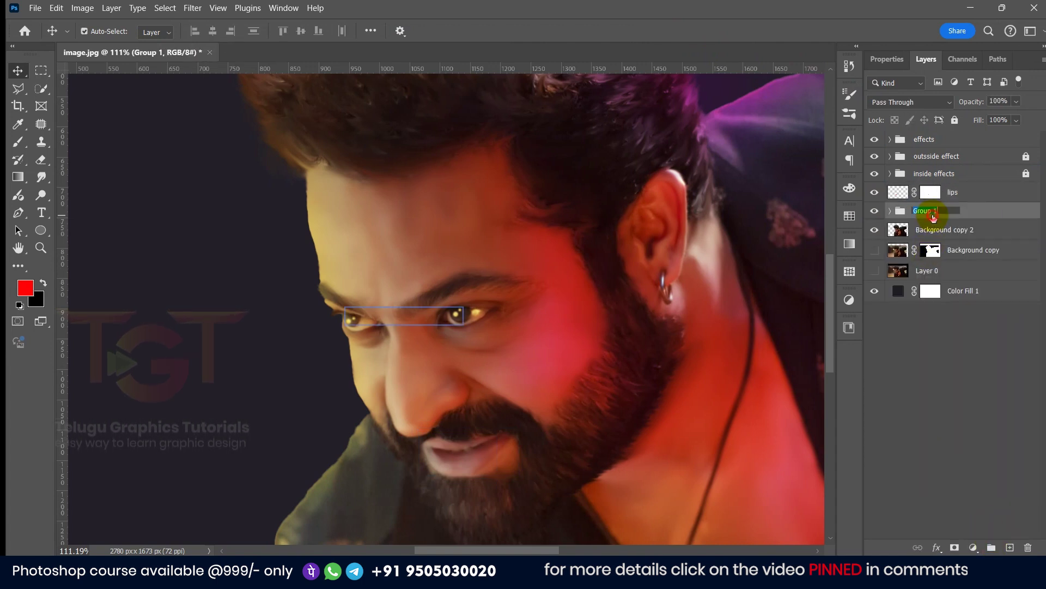
type("eyes")
left_click(965, 343)
Step: Put the lips layer into its own group named "lips" and collapse the group
left_click(967, 197)
left_click(992, 547)
left_click_drag(956, 209, 922, 192)
double_click(931, 191)
type("lips")
key("Return")
left_click(890, 191)
key("ctrl+0")
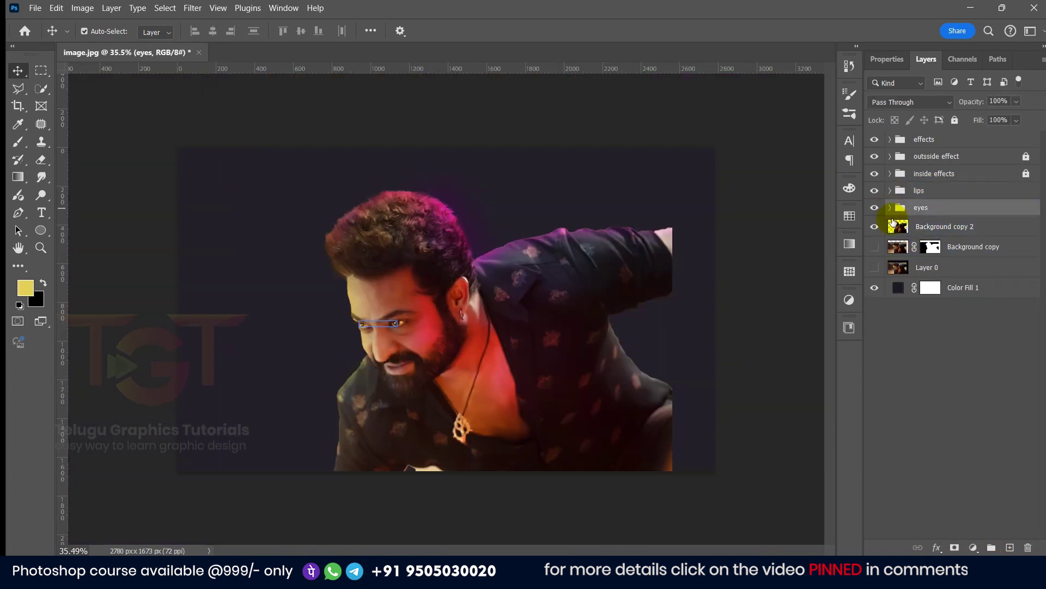
Step: Rename the Background copy 2 portrait layer as "main"
left_click(952, 227)
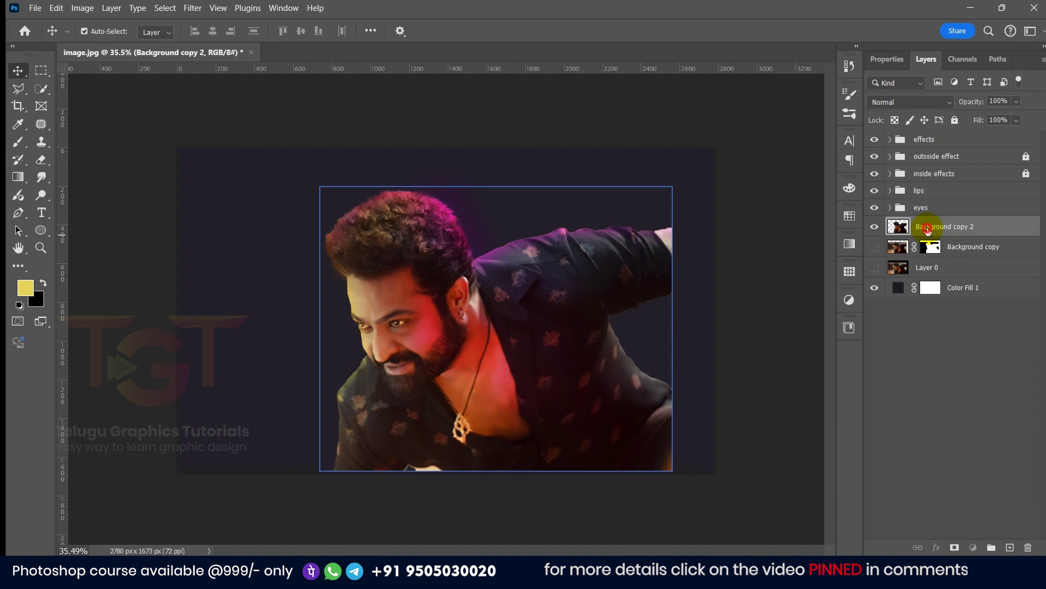
type("main")
left_click(949, 373)
Step: Add a black layer mask to the main layer that hides the whole portrait
left_click(940, 231)
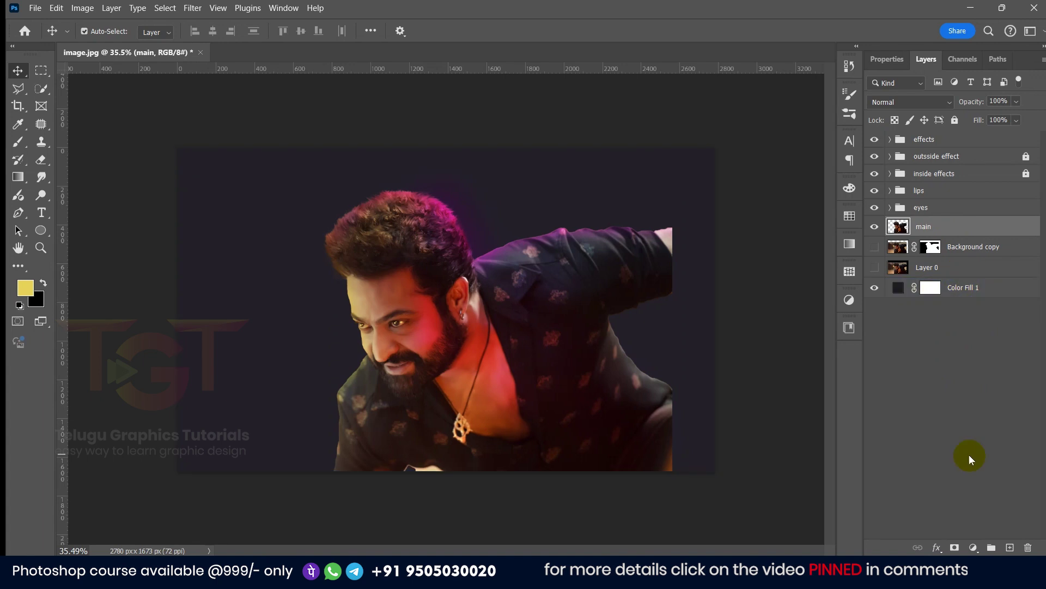
left_click(954, 546, "alt")
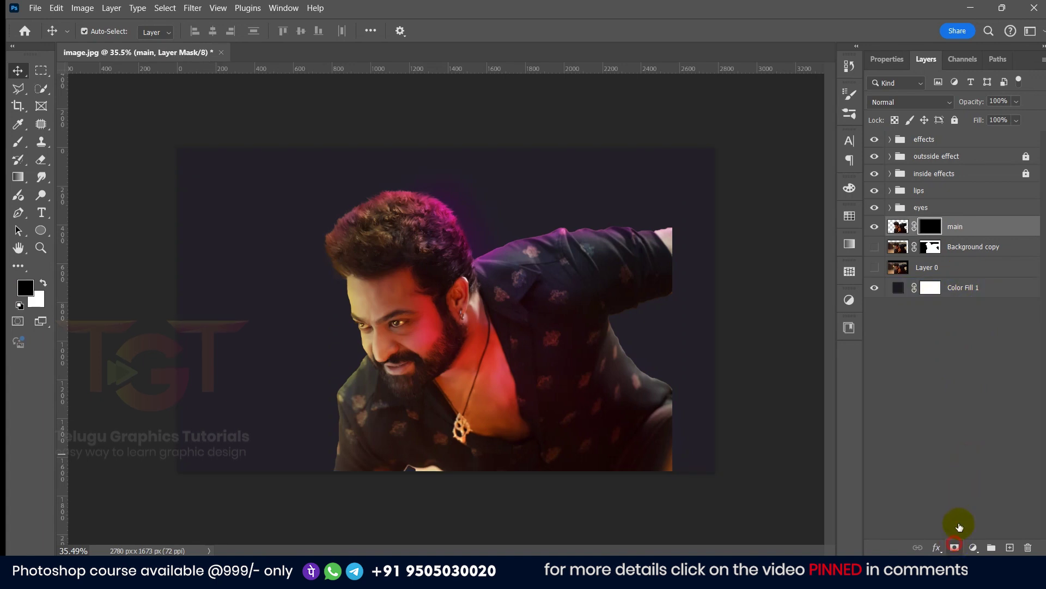
left_click(325, 358)
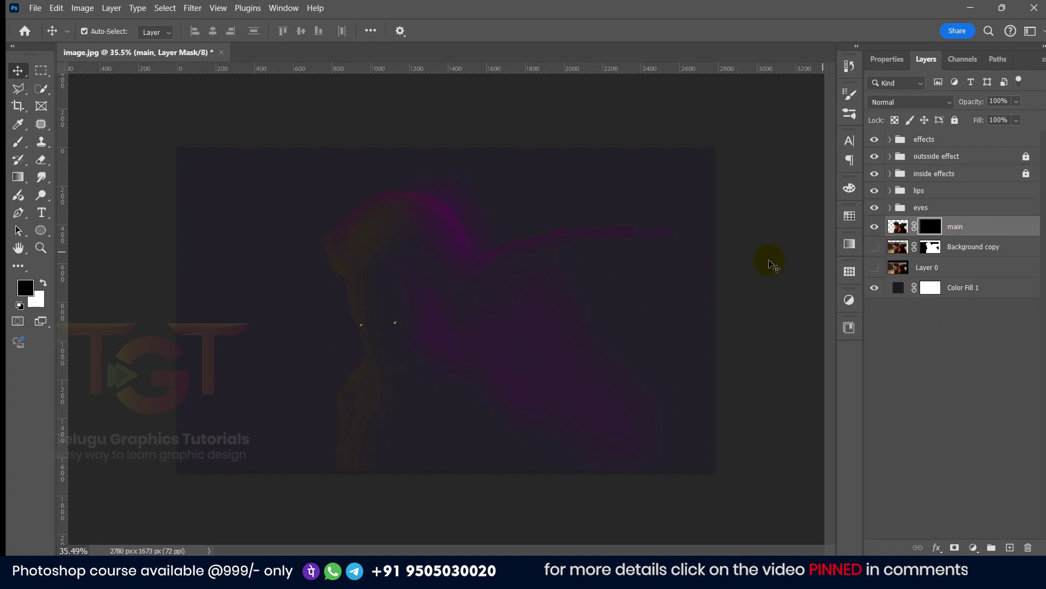
Step: Draw a white-to-black radial gradient on the main layer's mask, centered on the face and fading out across the far shoulder
key("g")
left_click(247, 33)
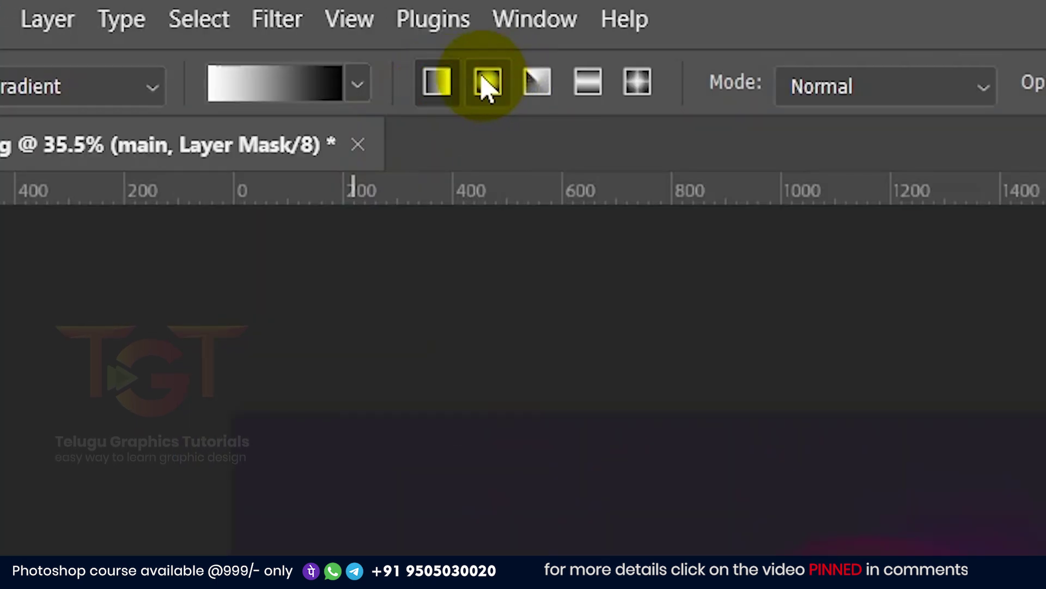
left_click(486, 85)
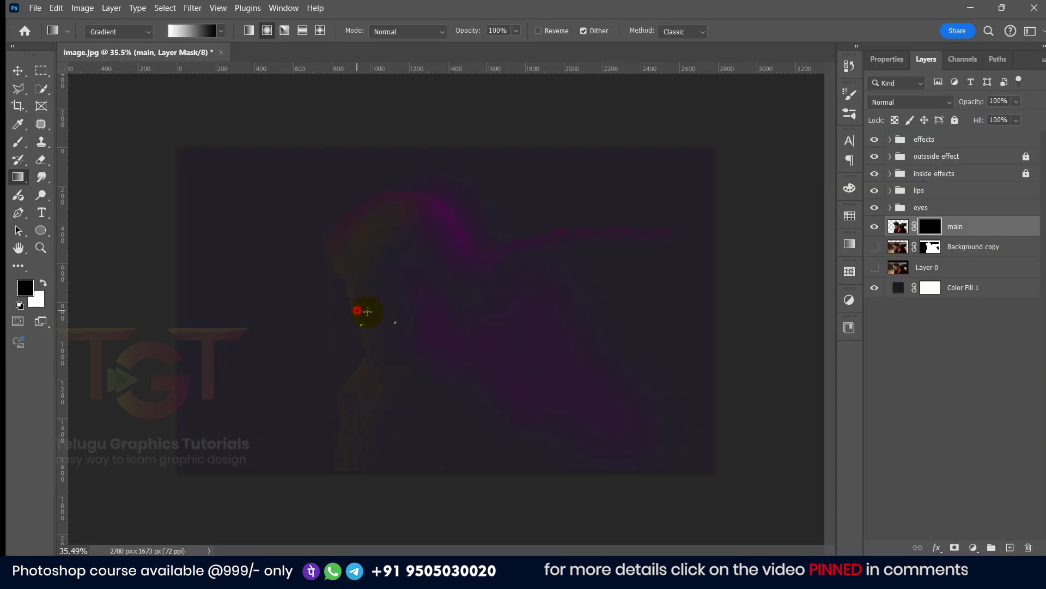
left_click_drag(357, 310, 694, 295)
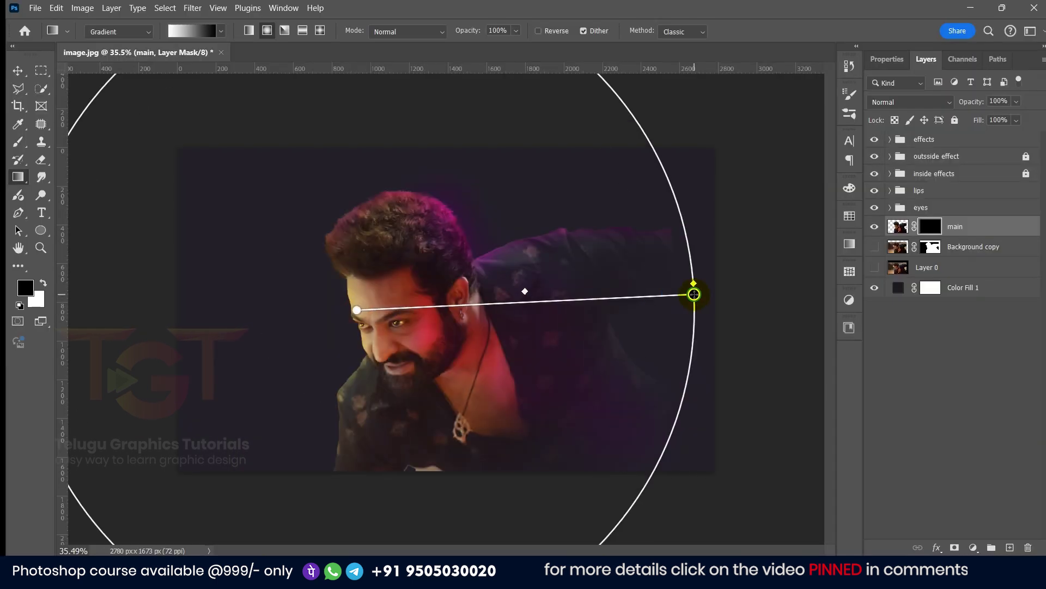
left_click(419, 307)
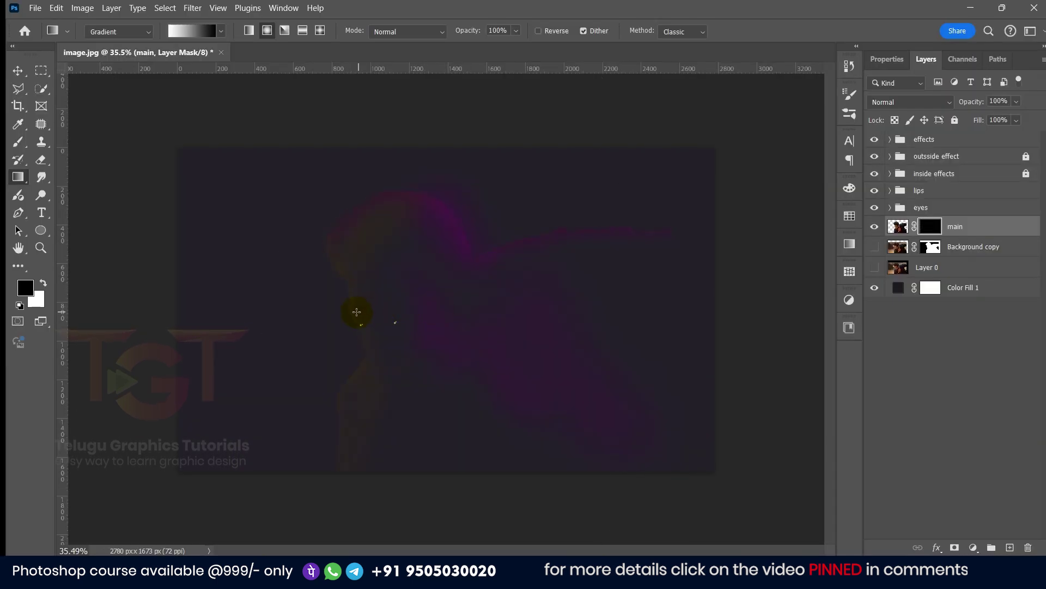
left_click_drag(356, 312, 628, 303)
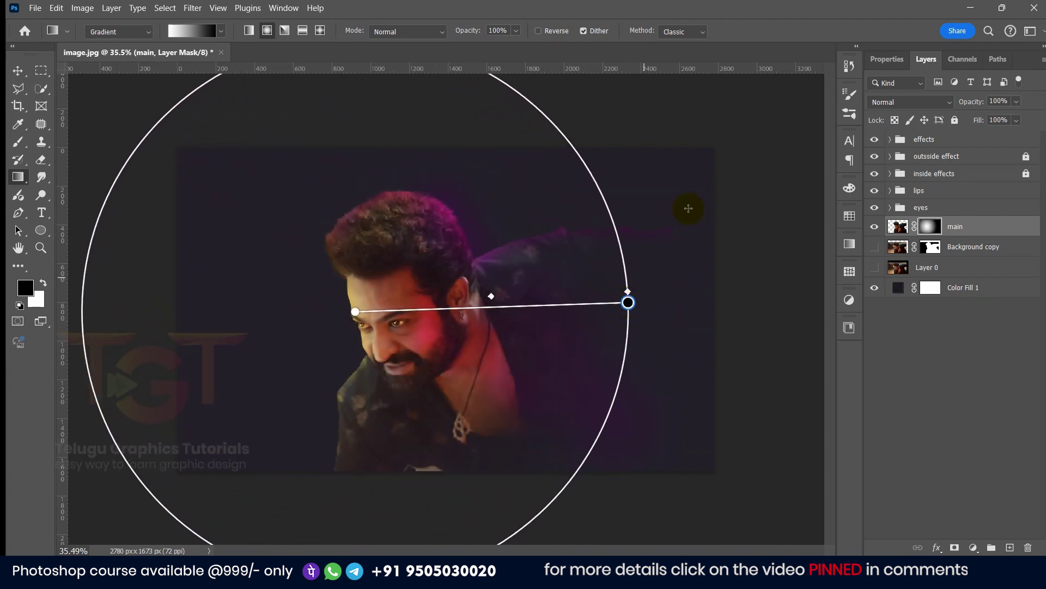
left_click(17, 70)
scroll(532, 311, "up", 2)
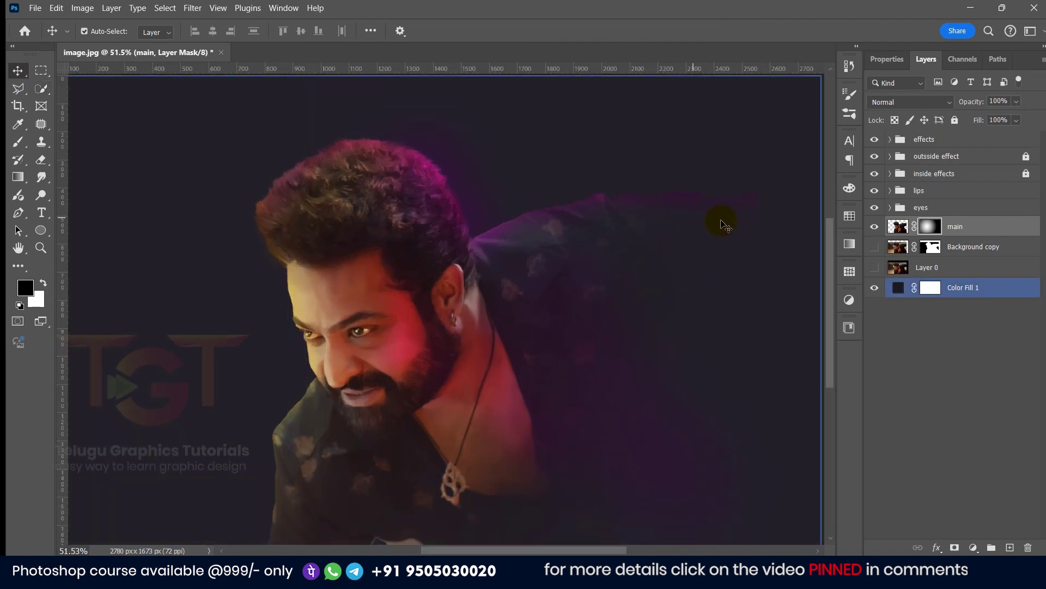
scroll(697, 379, "down", 2)
scroll(648, 431, "up", 2)
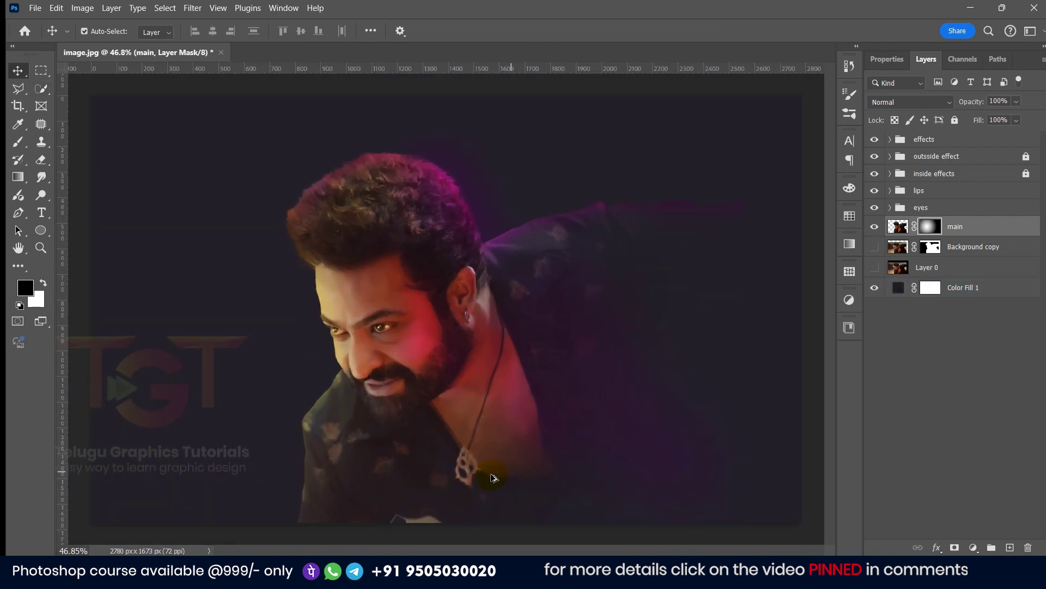
scroll(319, 434, "down", 1)
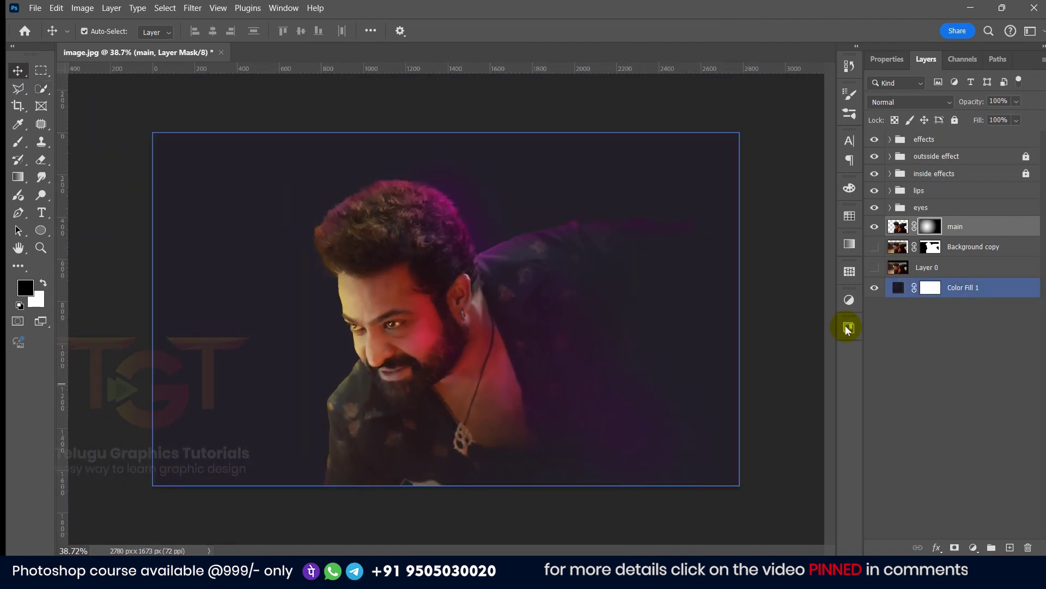
Step: Add a new empty layer directly above Color Fill 1
left_click(1004, 289)
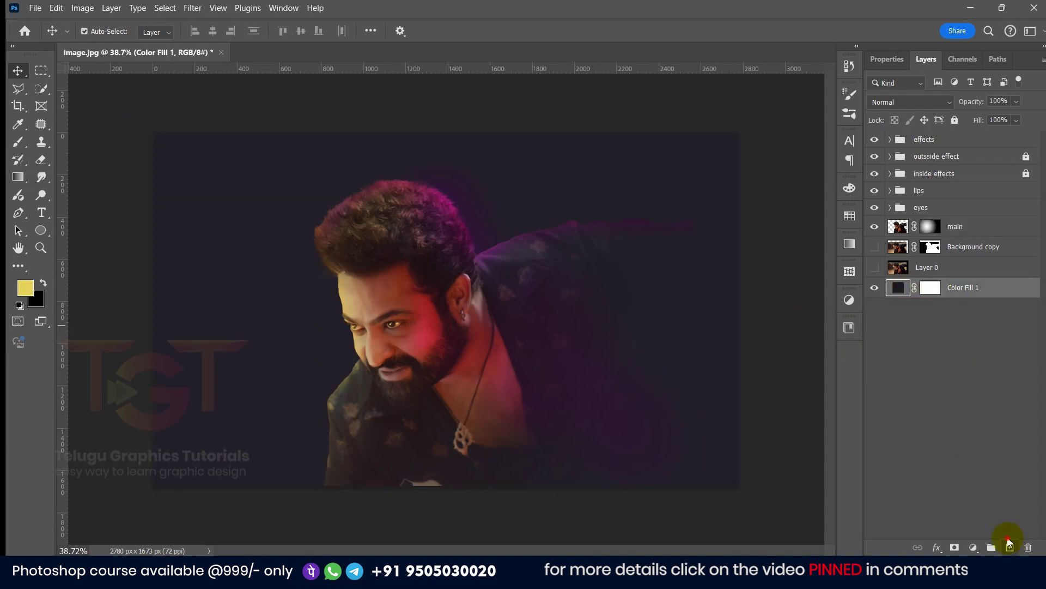
left_click(1008, 540)
left_click(962, 307)
left_click(965, 297)
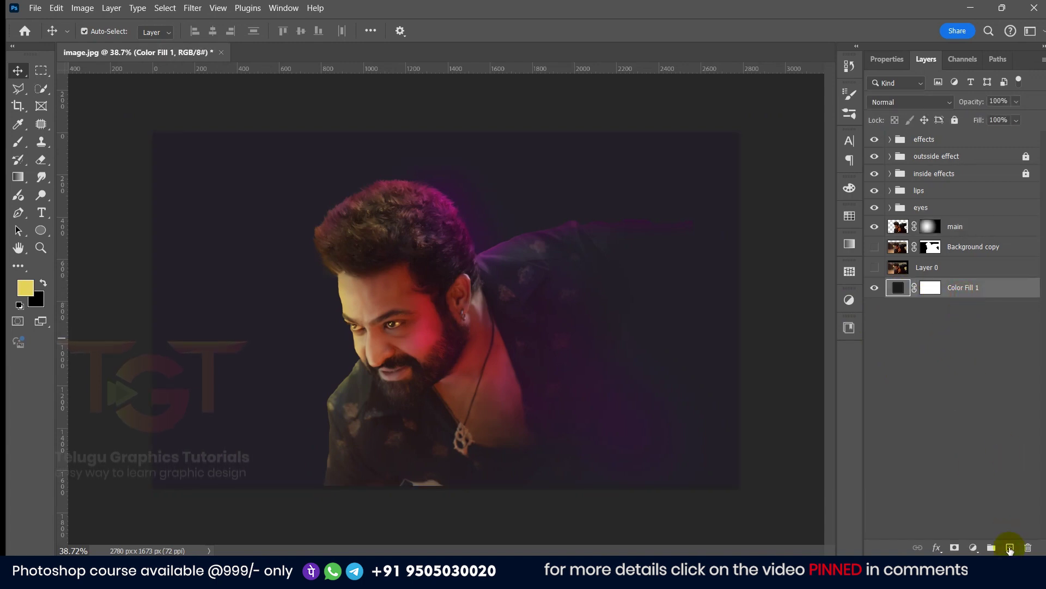
left_click(1010, 547)
Step: Choose the cloud brush from the Digital-Painting-All-Brush set for painting, at 300 px
key("b")
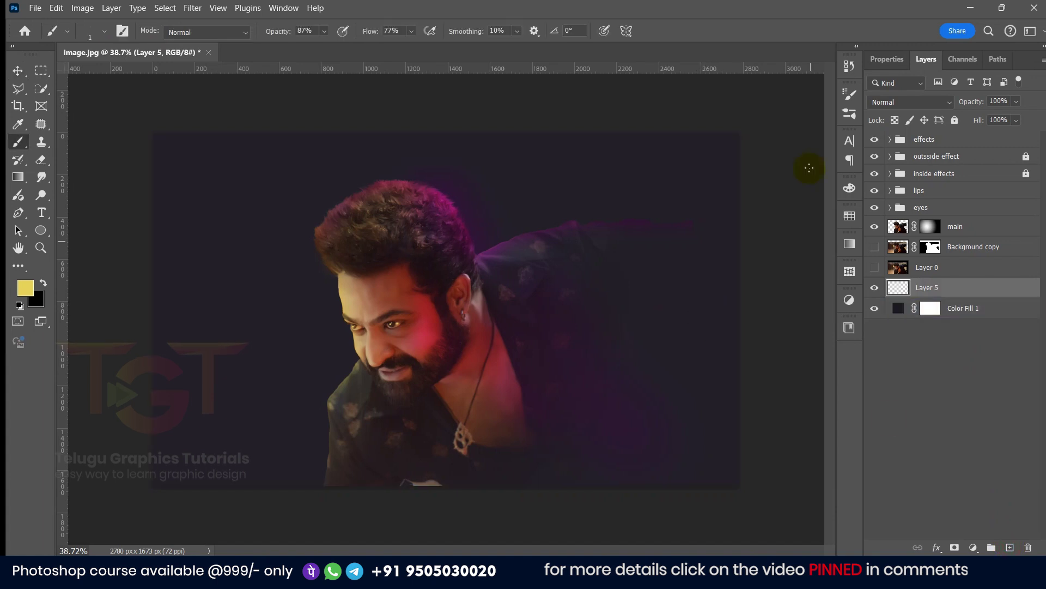
left_click(852, 113)
scroll(730, 243, "down", 1)
scroll(681, 218, "up", 1)
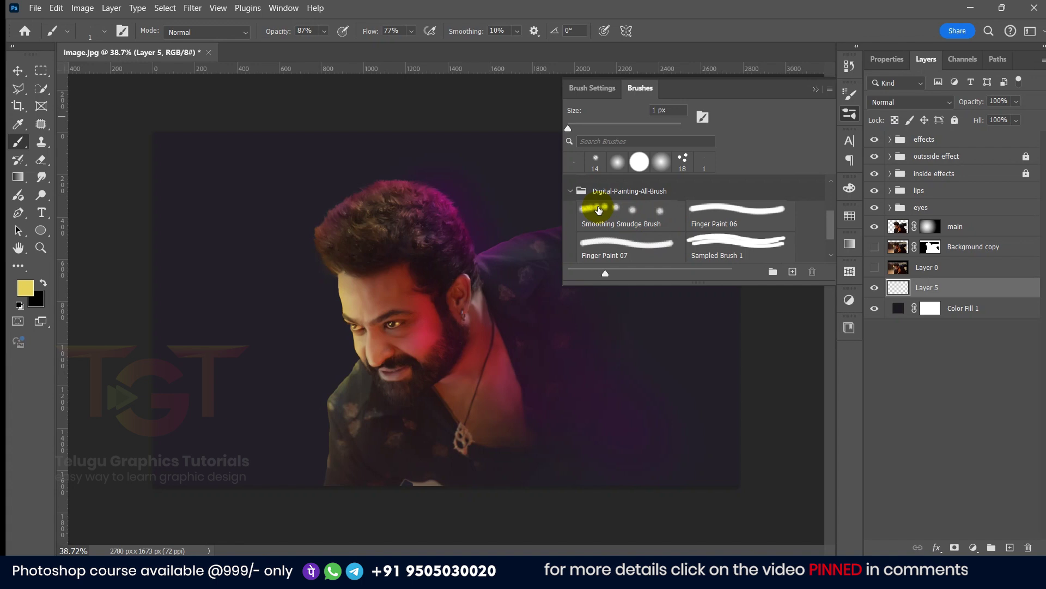
scroll(697, 209, "down", 1)
left_click(725, 250)
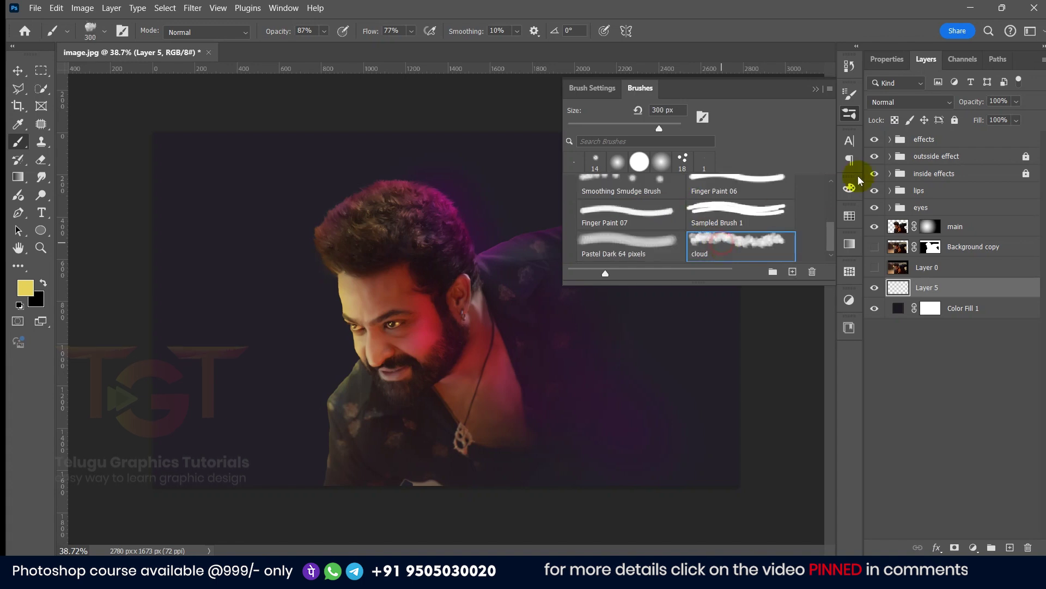
left_click(849, 114)
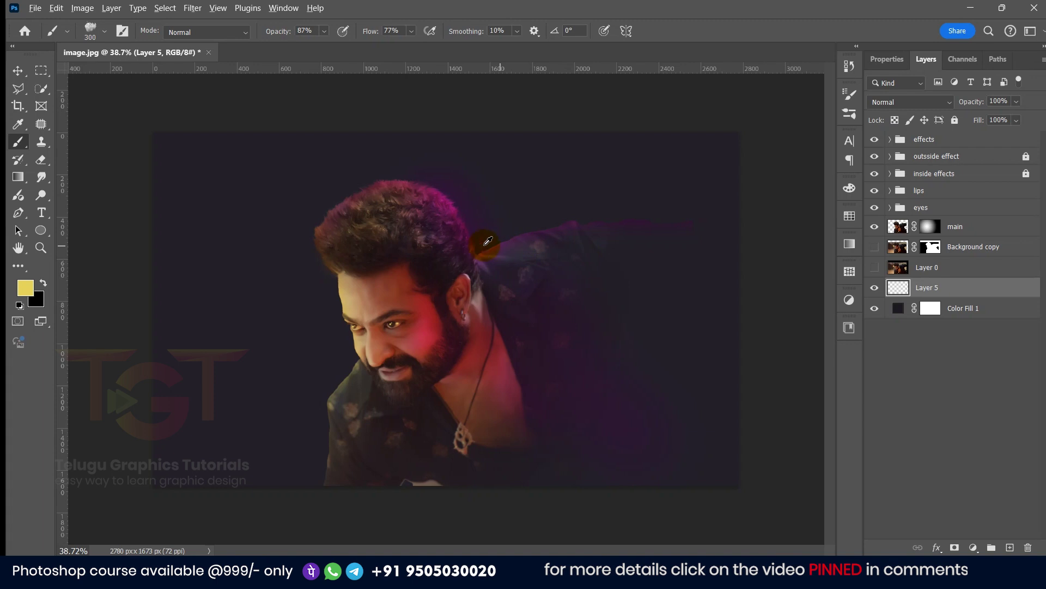
Step: Paint cloud strokes across the background in brown, red, cream and magenta tones sampled from the picture, enlarging the brush to 651 px
left_click_drag(342, 375, 317, 450)
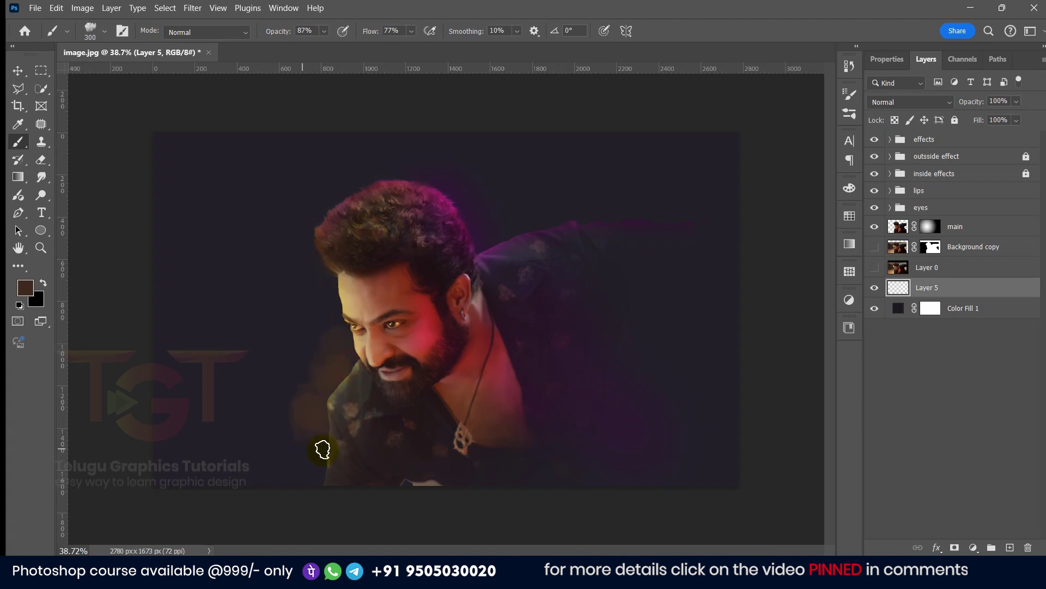
left_click_drag(340, 374, 321, 289)
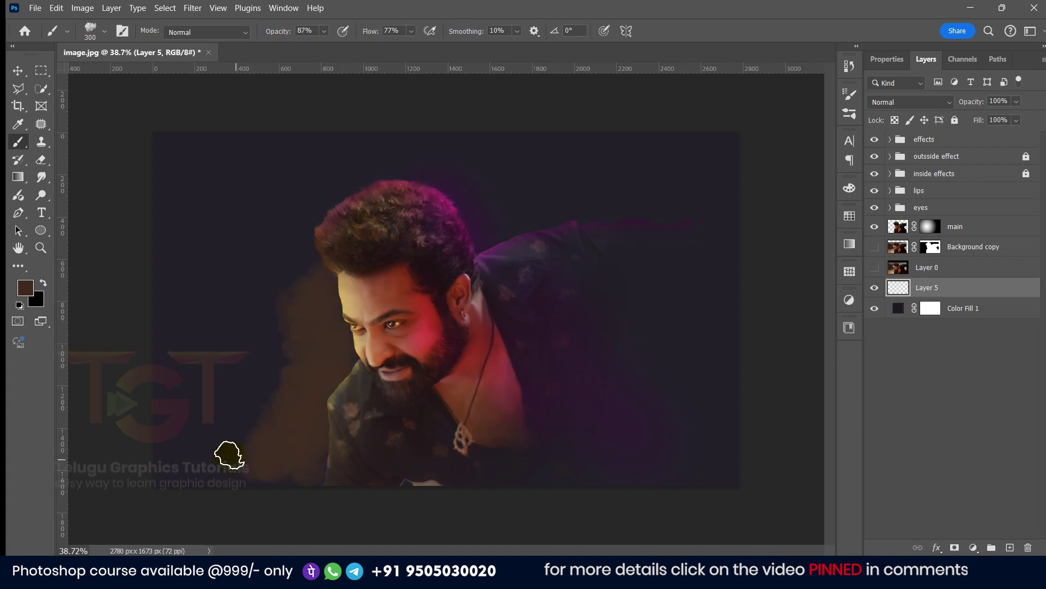
mouse_move(163, 352)
left_mouse_down()
mouse_move(210, 139)
mouse_move(299, 58)
mouse_move(619, 145)
mouse_move(747, 416)
mouse_move(297, 518)
mouse_move(297, 374)
mouse_move(708, 252)
mouse_move(393, 157)
mouse_move(435, 346)
left_mouse_up()
left_click(435, 346, "alt")
mouse_move(278, 158)
left_mouse_down()
mouse_move(476, 264)
mouse_move(631, 414)
mouse_move(680, 423)
mouse_move(304, 352)
mouse_move(495, 467)
mouse_move(404, 325)
mouse_move(456, 421)
mouse_move(487, 333)
mouse_move(754, 502)
mouse_move(154, 451)
left_mouse_up()
left_click(486, 333, "alt")
scroll(324, 171, "up", 4)
left_click(324, 171, "alt")
scroll(324, 170, "down", 6)
left_click_drag(436, 463, 661, 408)
mouse_move(706, 339)
left_mouse_down()
mouse_move(563, 483)
mouse_move(468, 414)
left_mouse_up()
scroll(468, 414, "up", 2)
left_click(226, 370, "alt")
left_click_drag(226, 371, 236, 214)
left_click(458, 183, "alt")
mouse_move(384, 439)
left_mouse_down()
mouse_move(572, 229)
mouse_move(338, 369)
mouse_move(256, 374)
mouse_move(436, 242)
left_mouse_up()
left_click(643, 256, "alt")
left_click_drag(668, 349, 678, 444)
left_click(600, 381, "alt")
mouse_move(627, 311)
left_mouse_down()
mouse_move(605, 450)
mouse_move(539, 436)
left_mouse_up()
left_click(366, 299, "alt")
left_click_drag(316, 436, 349, 332)
mouse_move(480, 246)
left_mouse_down()
mouse_move(565, 290)
mouse_move(572, 460)
mouse_move(526, 420)
left_mouse_up()
left_click(374, 432, "alt")
left_click_drag(616, 426, 709, 283)
left_click_drag(529, 393, 610, 262)
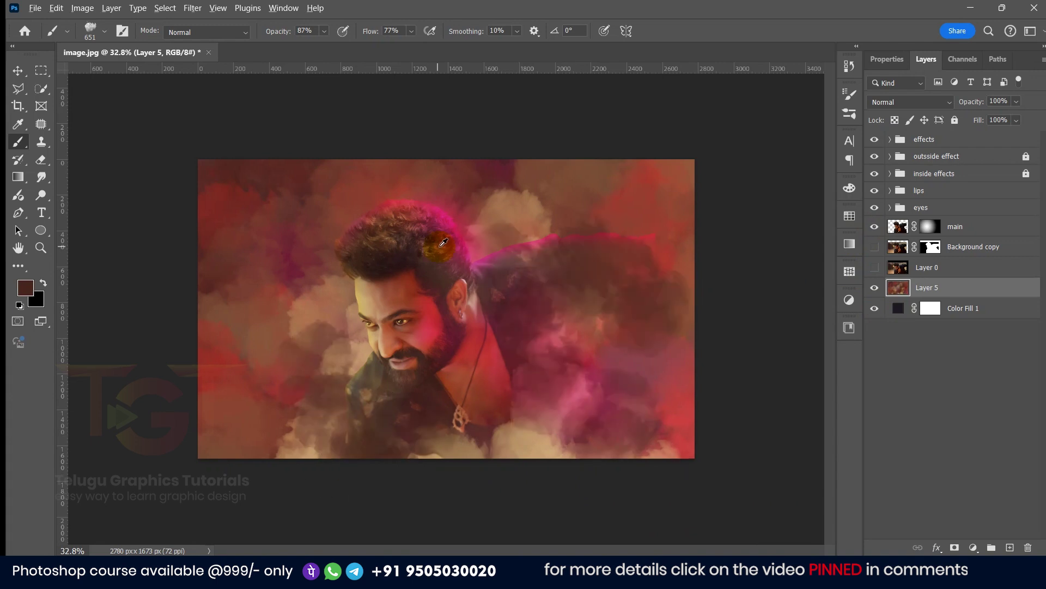
Step: Paint sampled pink and reddish-brown clouds over the background's corners and edges, covering the dark and cream patches around the portrait
left_click(441, 245, "alt")
left_click_drag(666, 171, 662, 428)
left_click_drag(221, 265, 296, 179)
left_click_drag(625, 434, 667, 382)
left_click_drag(262, 272, 329, 213)
left_click(336, 255, "alt")
left_click_drag(615, 267, 545, 403)
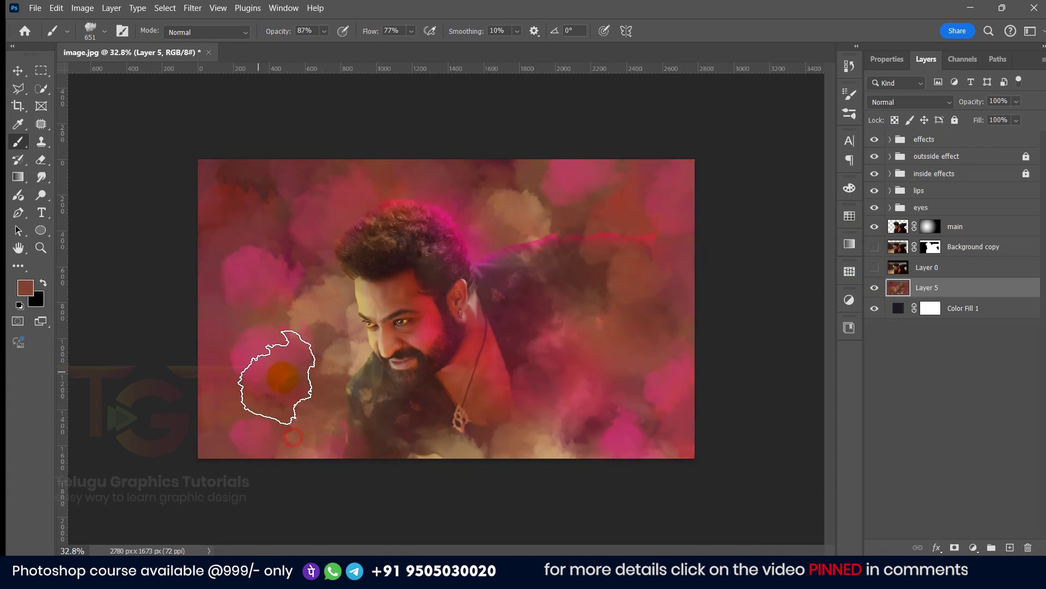
left_click_drag(278, 376, 286, 199)
left_click_drag(338, 174, 474, 171)
left_click_drag(474, 463, 273, 409)
scroll(304, 259, "up", 4)
scroll(304, 259, "down", 4)
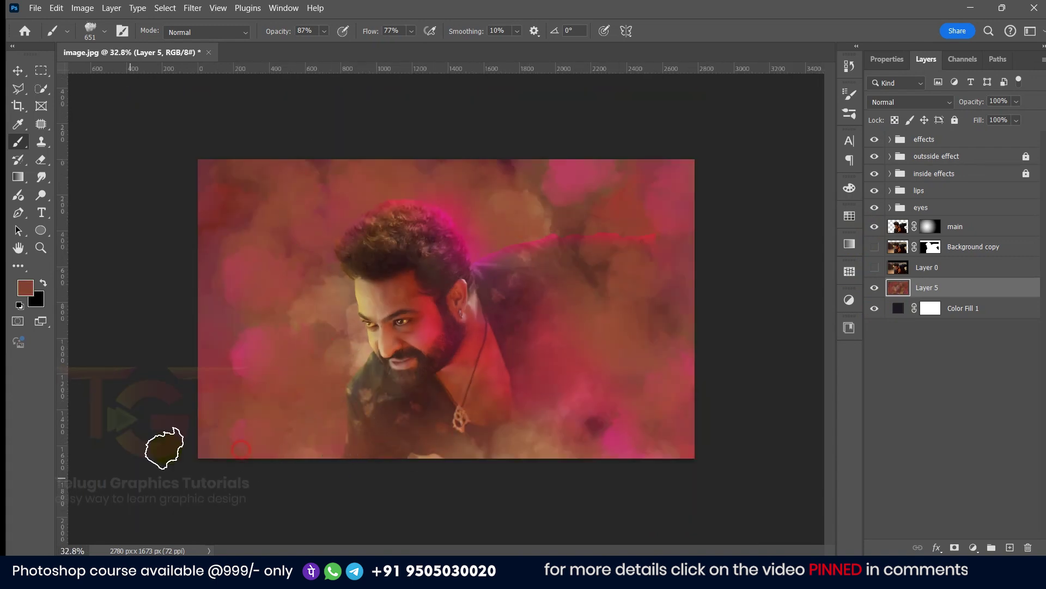
Step: Blend the clouds around the head, face and shoulders with sampled red, pink and light brown strokes
scroll(321, 262, "up", 3)
left_click(349, 210, "alt")
left_click_drag(322, 194, 305, 180)
left_click(360, 210, "alt")
mouse_move(297, 240)
left_mouse_down()
mouse_move(322, 180)
mouse_move(349, 156)
left_mouse_up()
left_click(358, 205, "alt")
left_click_drag(444, 179, 531, 213)
left_click(550, 273, "alt")
mouse_move(619, 349)
left_mouse_down()
mouse_move(675, 481)
mouse_move(556, 490)
mouse_move(697, 398)
left_mouse_up()
left_click_drag(613, 243, 749, 461)
left_click(332, 369, "alt")
mouse_move(316, 348)
left_mouse_down()
mouse_move(297, 322)
mouse_move(289, 204)
left_mouse_up()
left_click_drag(313, 163, 393, 155)
left_click_drag(283, 218, 283, 316)
left_click(328, 345, "alt")
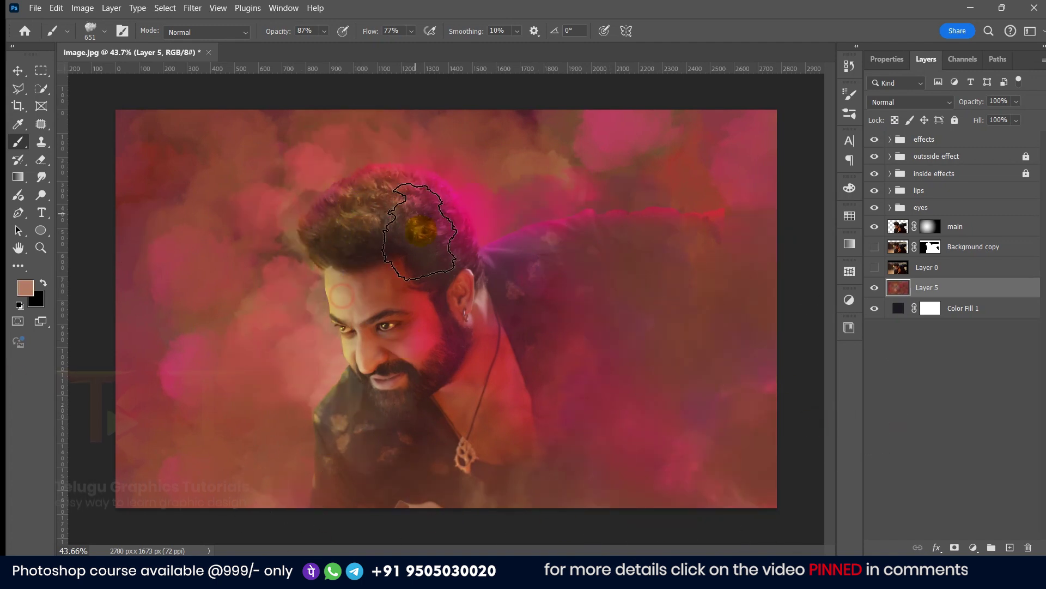
scroll(449, 311, "up", 1)
left_click(18, 71)
scroll(743, 315, "down", 4)
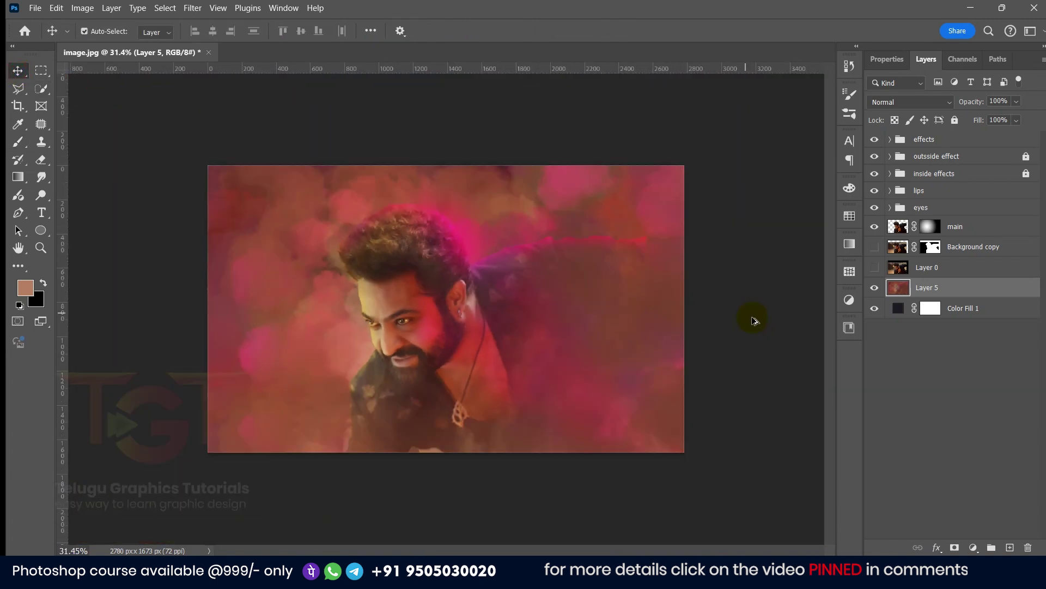
scroll(636, 346, "up", 2)
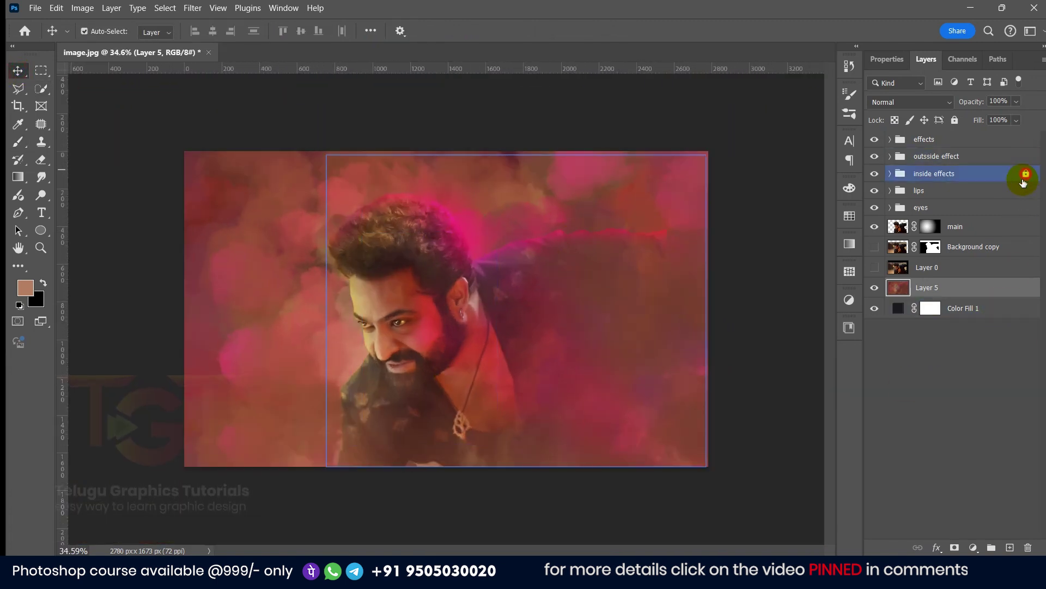
Step: Unlock the inside effects and outsside effect groups and combine all layers from Color Fill 1 up to effects into one group
left_click(927, 307)
left_click(994, 153, "shift")
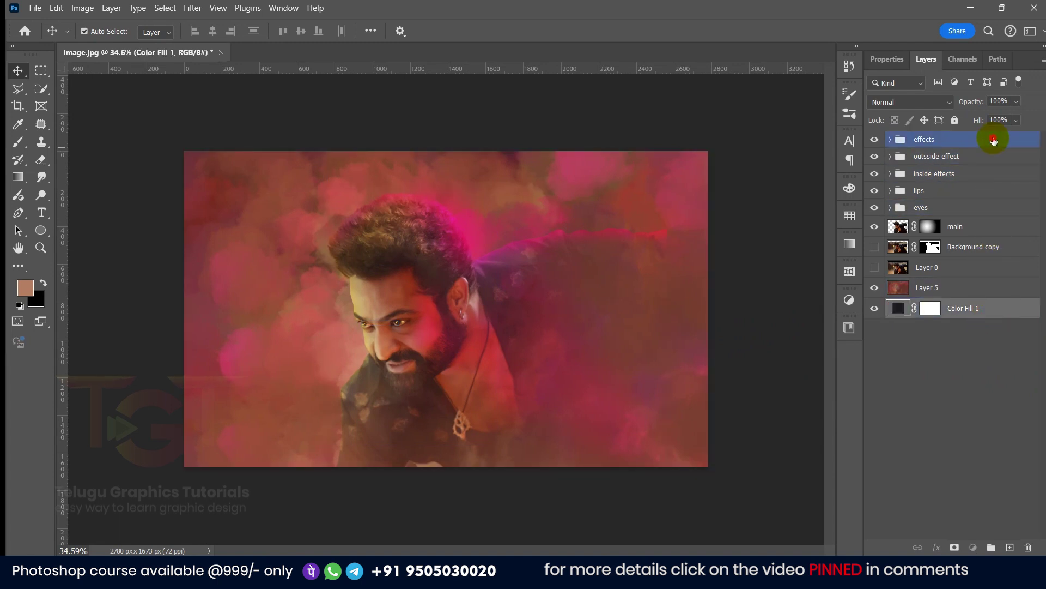
left_click(993, 547)
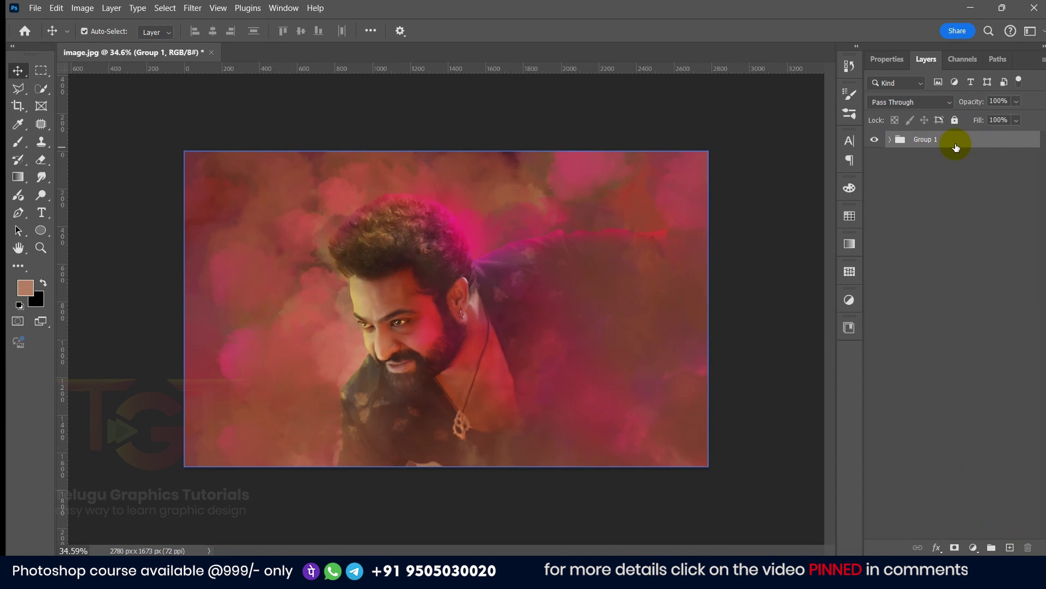
Step: Stamp all visible layers into a new merged layer above Group 1 and hide the group
key("ctrl")
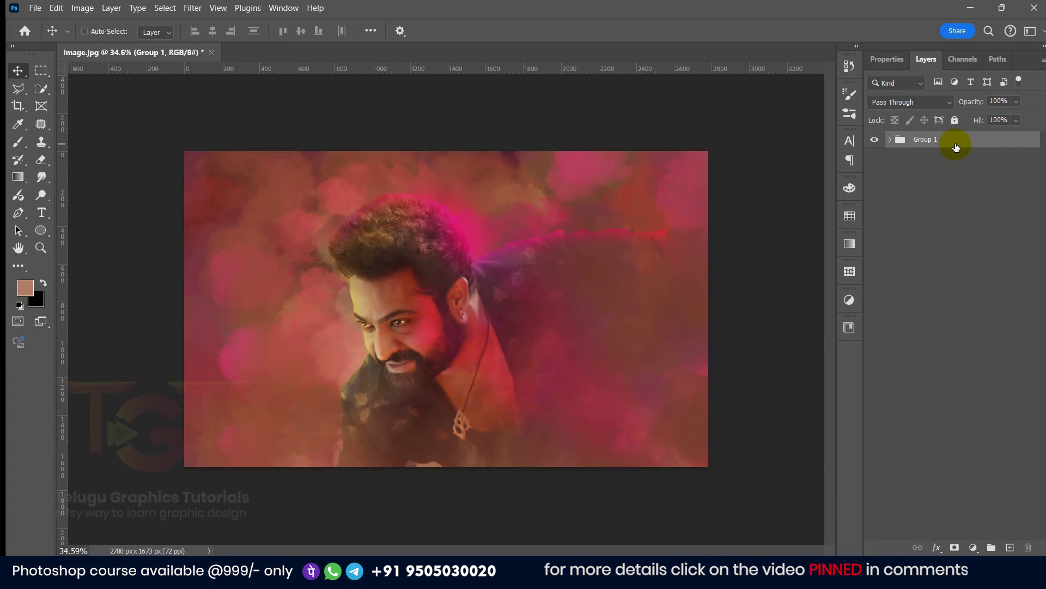
key("ctrl+shift+alt+e")
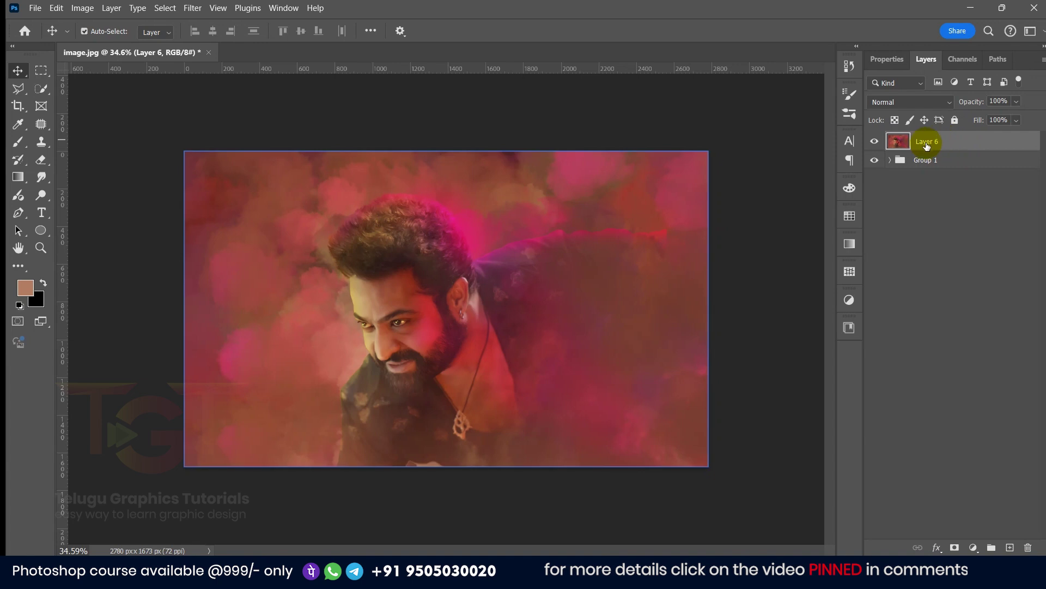
scroll(915, 148, "up", 3)
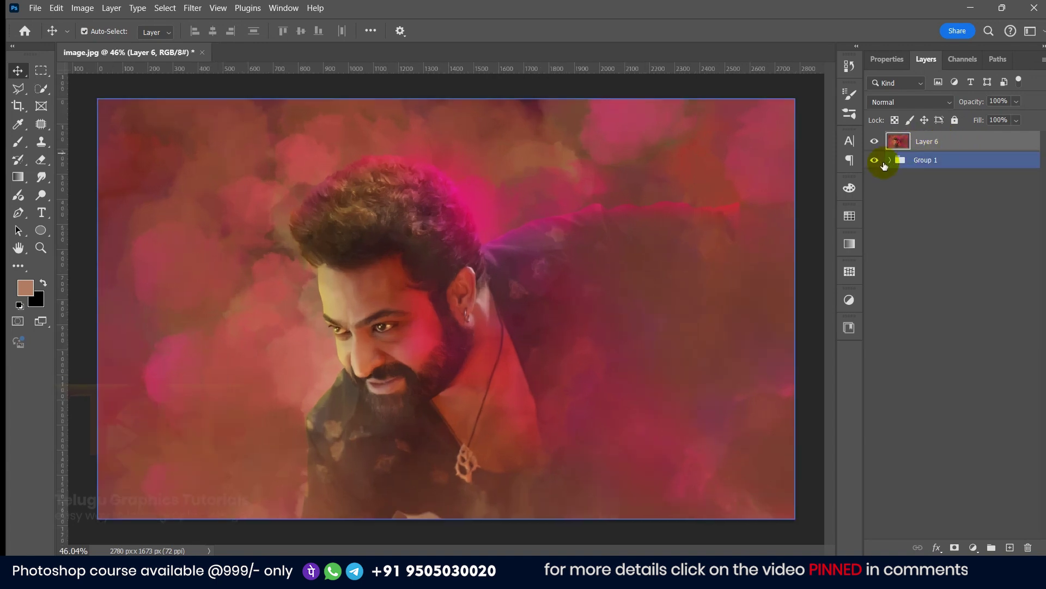
left_click(890, 161)
left_click(938, 326)
left_click(887, 166)
left_click(891, 160)
left_click(921, 139)
left_click(875, 160)
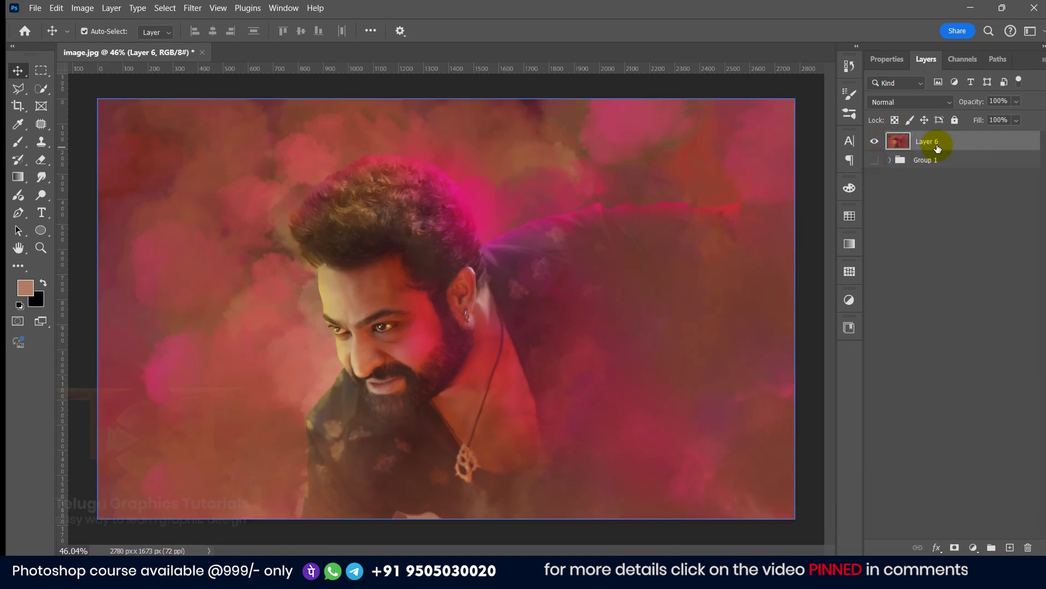
Step: Open the Camera Raw filter on the merged layer and set Contrast +10, Highlights -12, Shadows -36, Whites +5 and Blacks +22
scroll(311, 354, "up", 3)
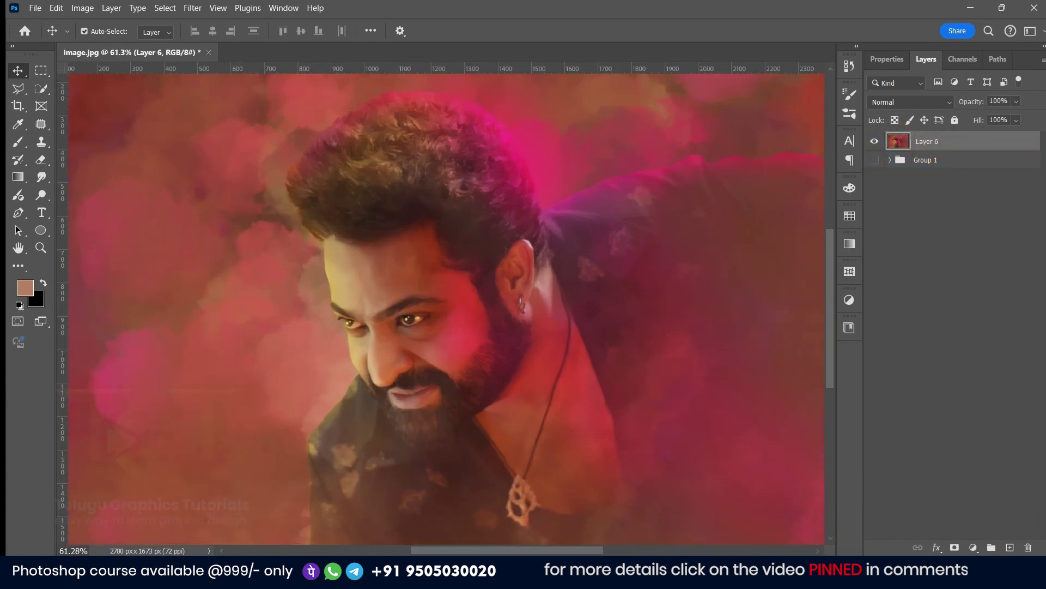
left_click(190, 10)
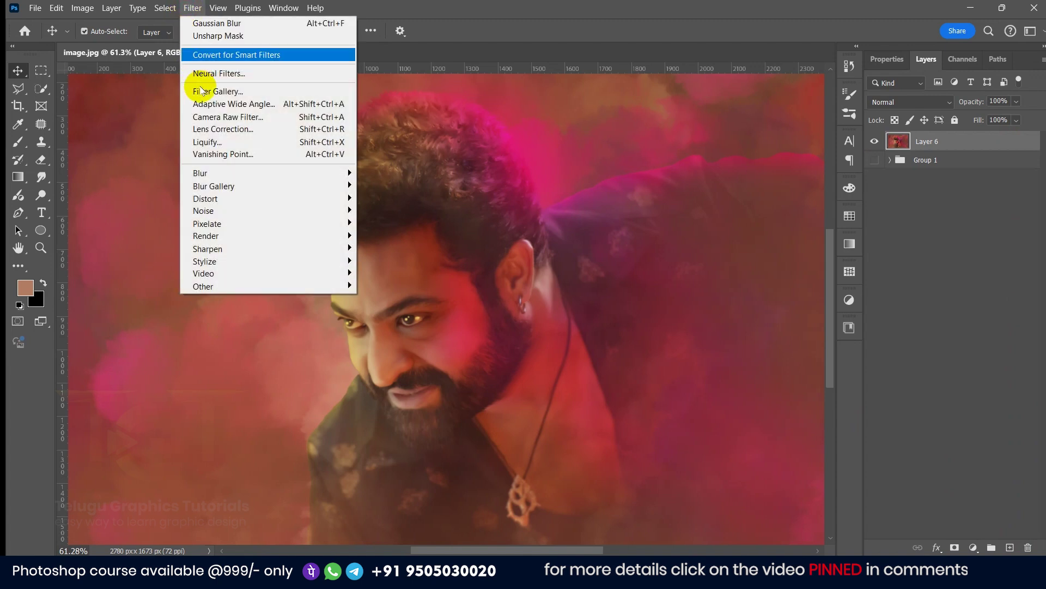
left_click(221, 118)
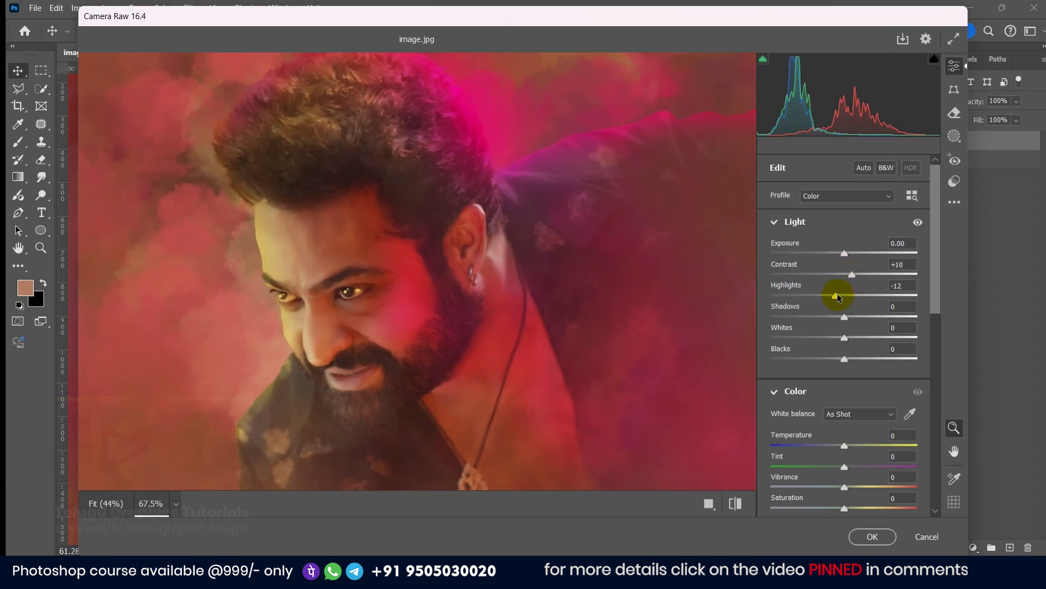
left_click_drag(837, 318, 820, 317)
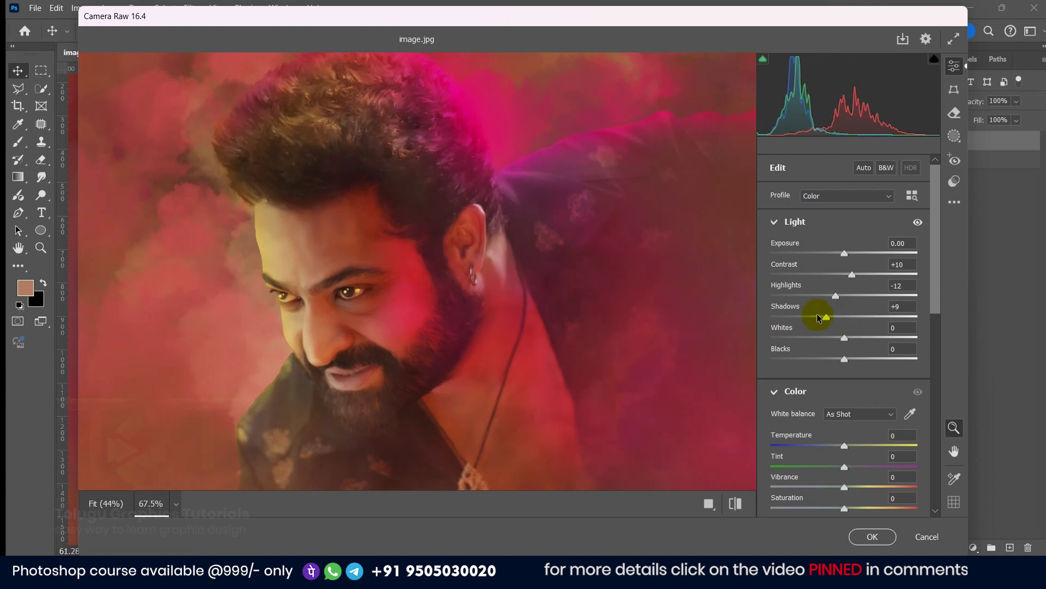
left_click_drag(846, 360, 860, 358)
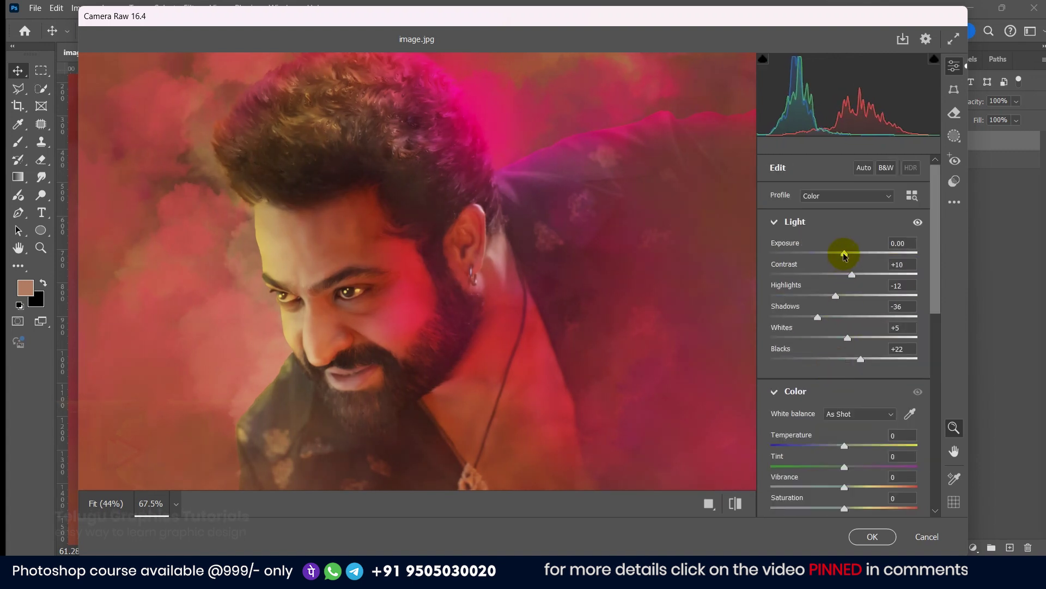
Step: Set the Camera Raw effects to Texture +7, Clarity +8 and Dehaze +11
scroll(869, 378, "down", 3)
left_click(774, 372)
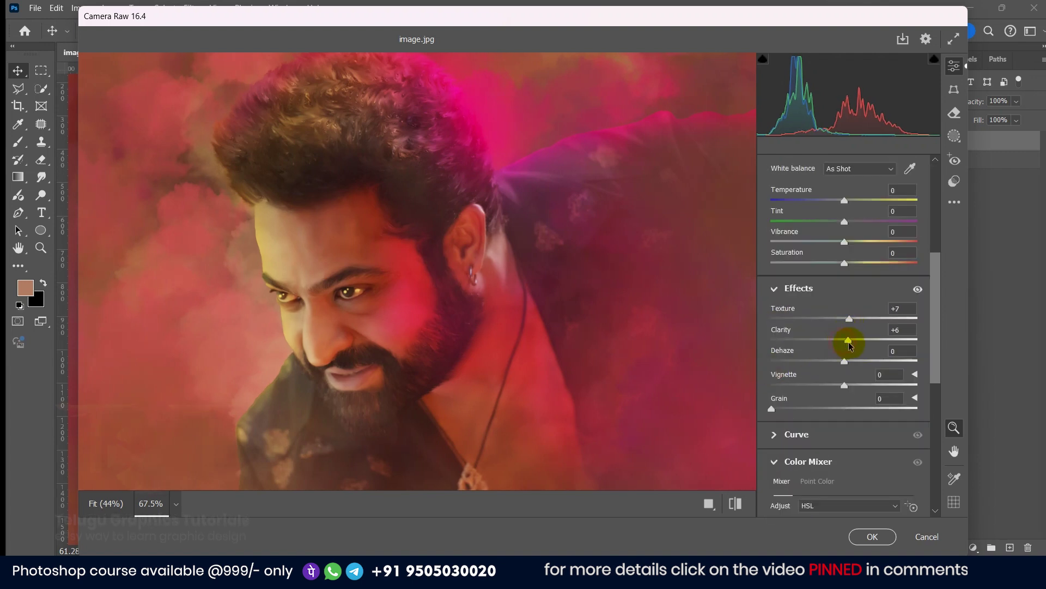
left_click_drag(851, 363, 853, 363)
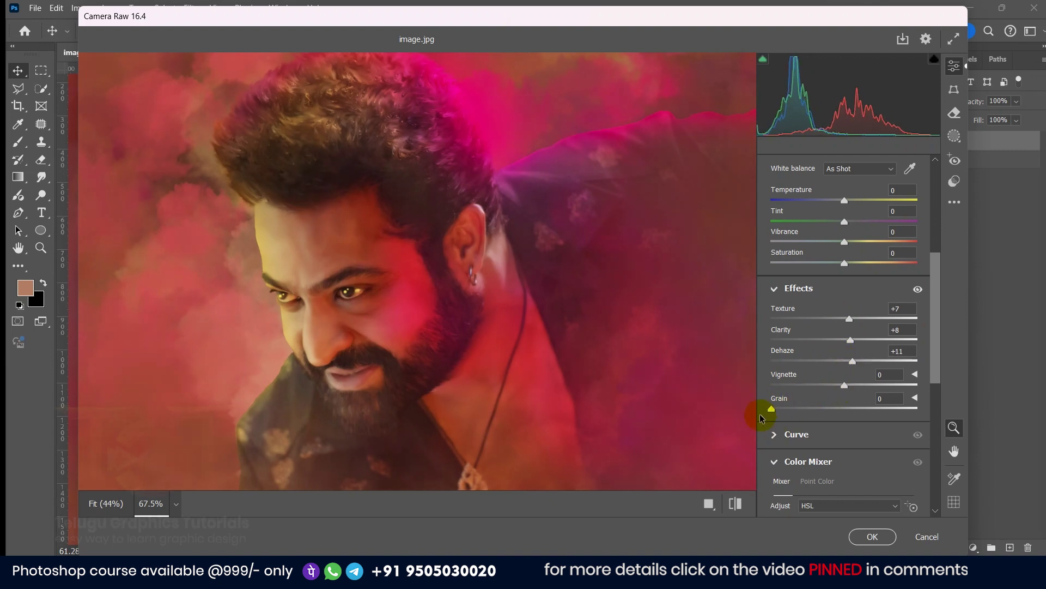
Step: Set Color Mixer saturation to Reds +11, Oranges +16, Yellows +13, Greens +16, Aquas +8, Blues +11, Purples +9, Magentas +10, and apply the filter
scroll(773, 412, "down", 5)
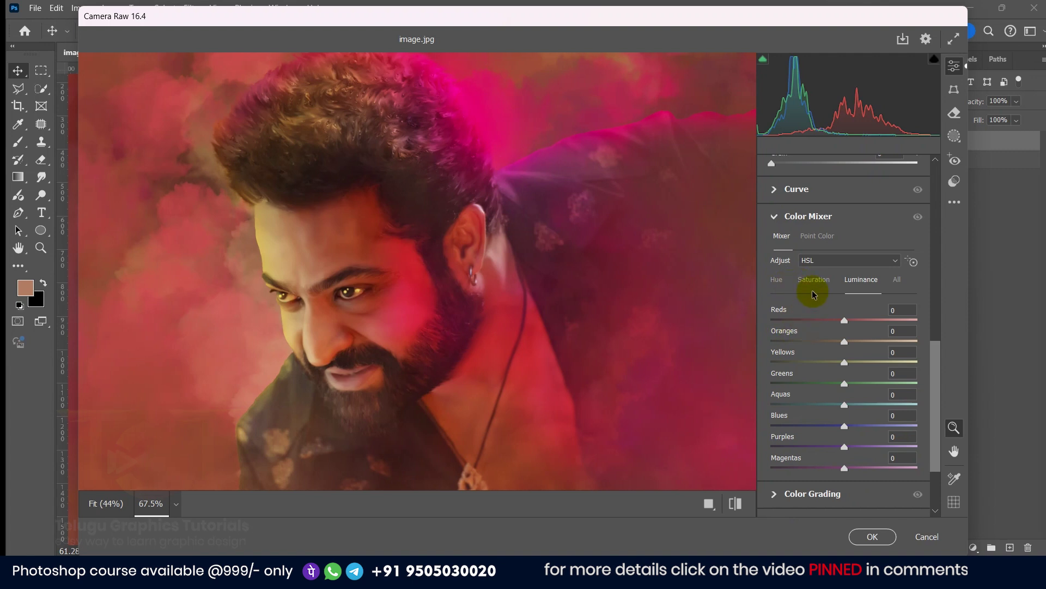
left_click(811, 282)
left_click_drag(849, 322, 857, 342)
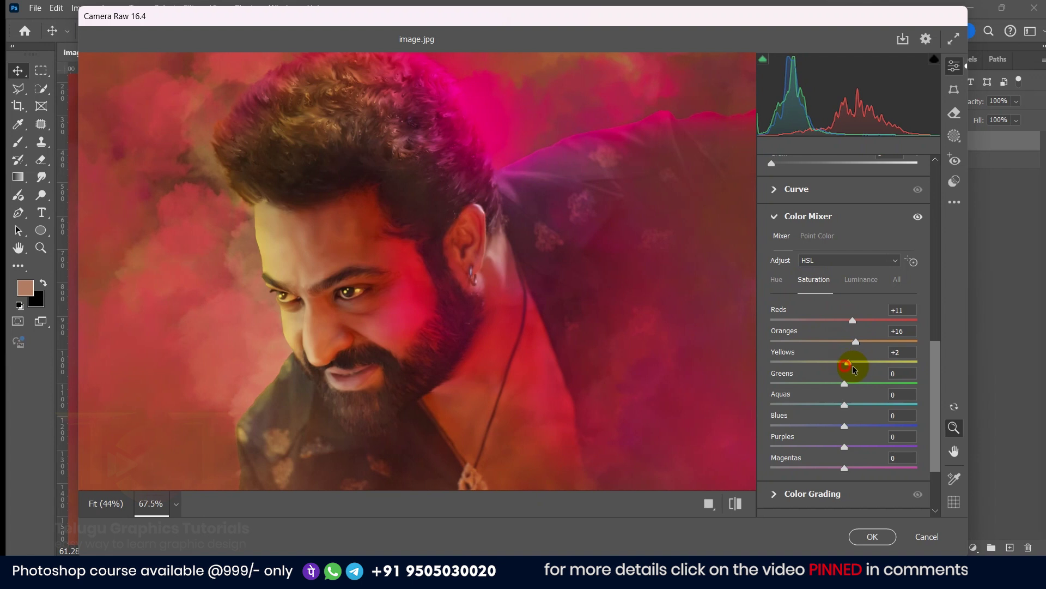
left_click(848, 406)
left_click_drag(849, 405, 853, 426)
left_click_drag(844, 446, 851, 468)
scroll(774, 307, "down", 2)
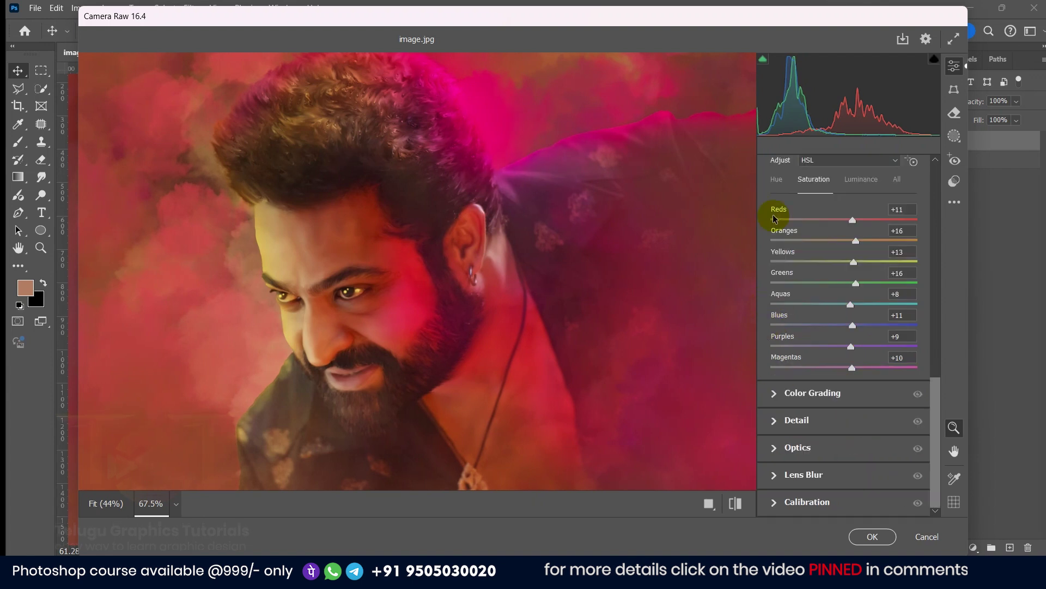
left_click(876, 542)
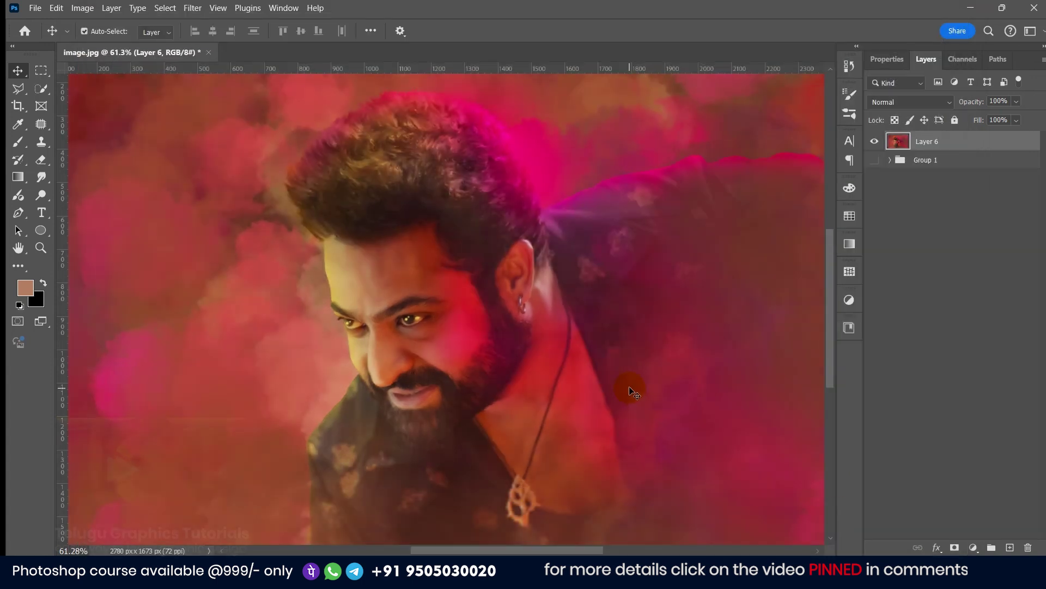
Step: Add a Curves adjustment layer above the merged layer and bend its RGB curve to strengthen the picture's contrast
scroll(483, 345, "down", 3)
scroll(433, 330, "up", 2)
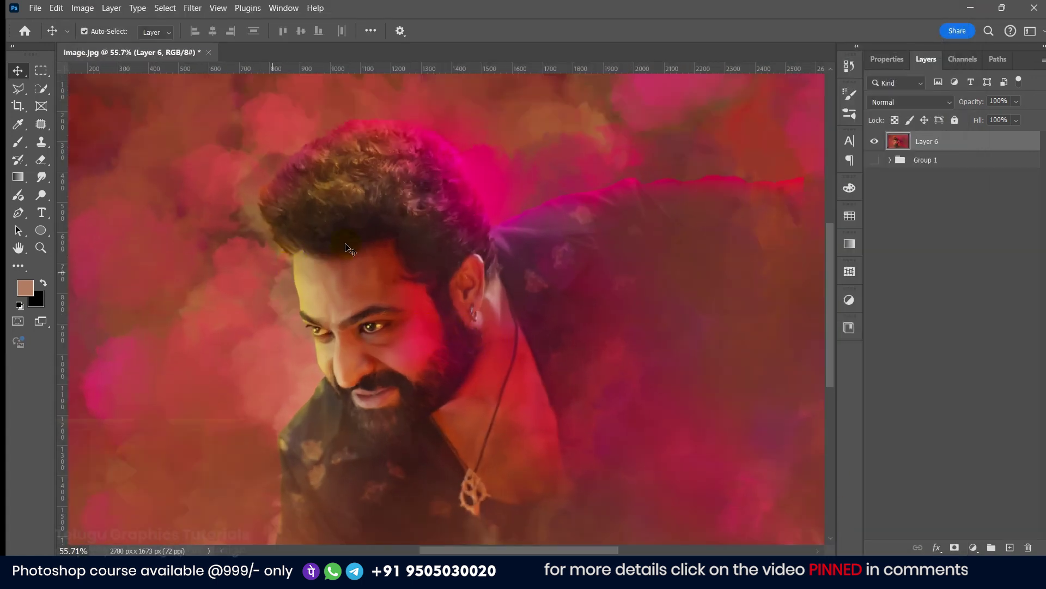
left_click(974, 548)
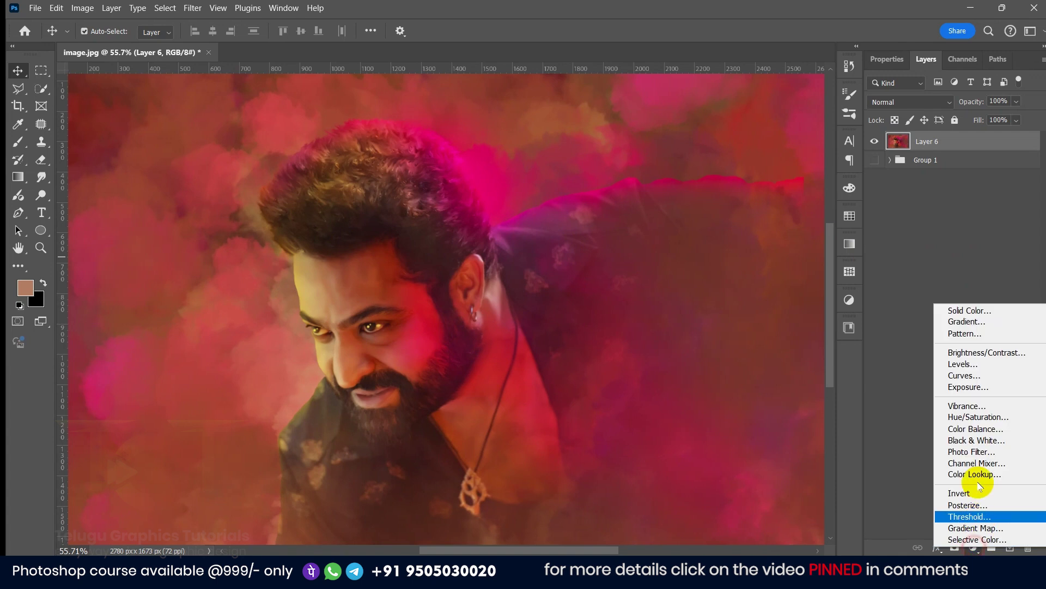
left_click(964, 376)
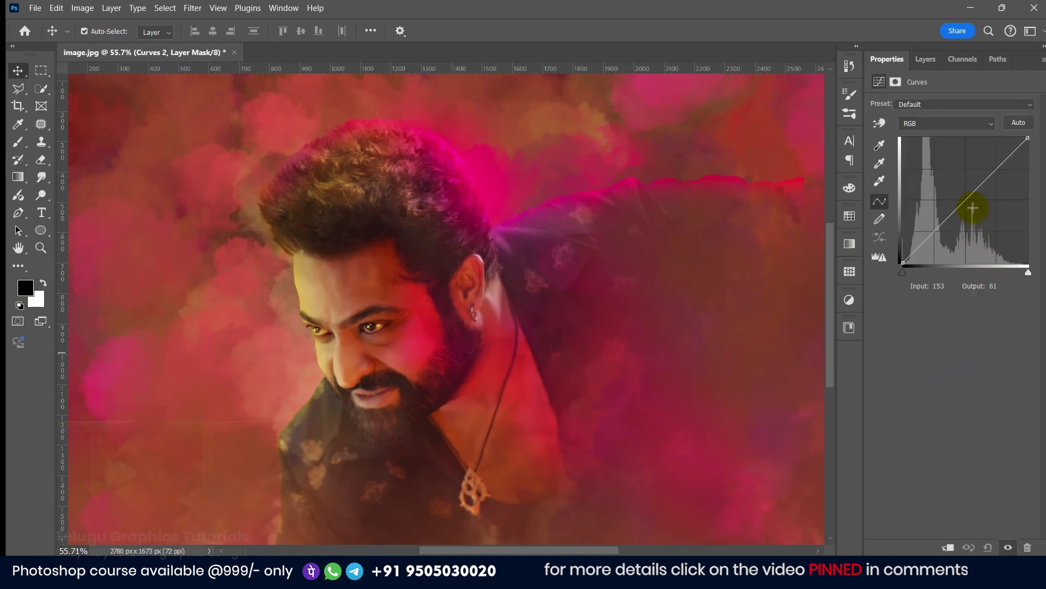
left_click(932, 234)
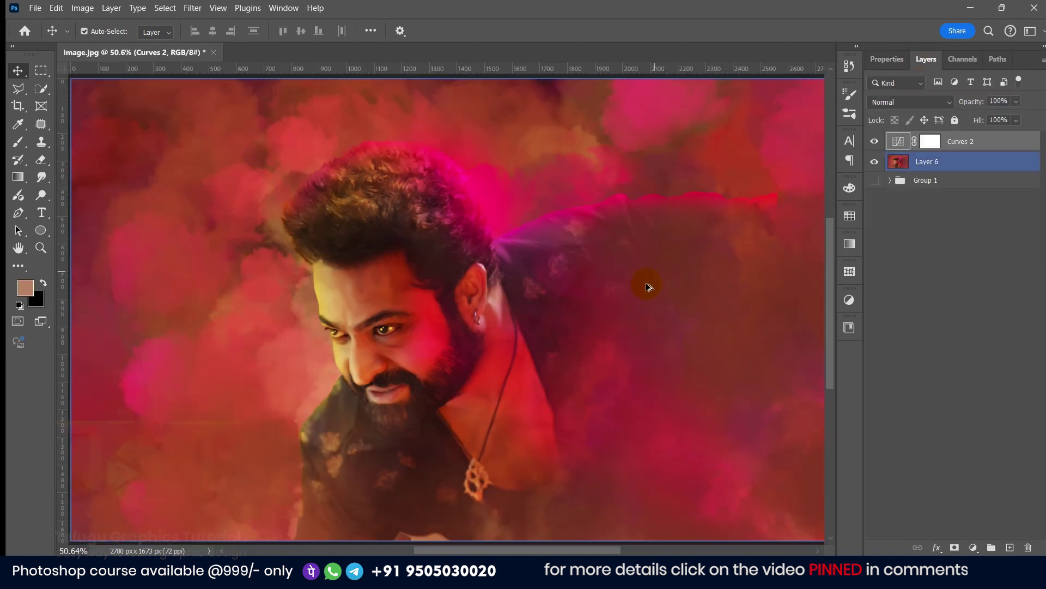
scroll(645, 285, "down", 3)
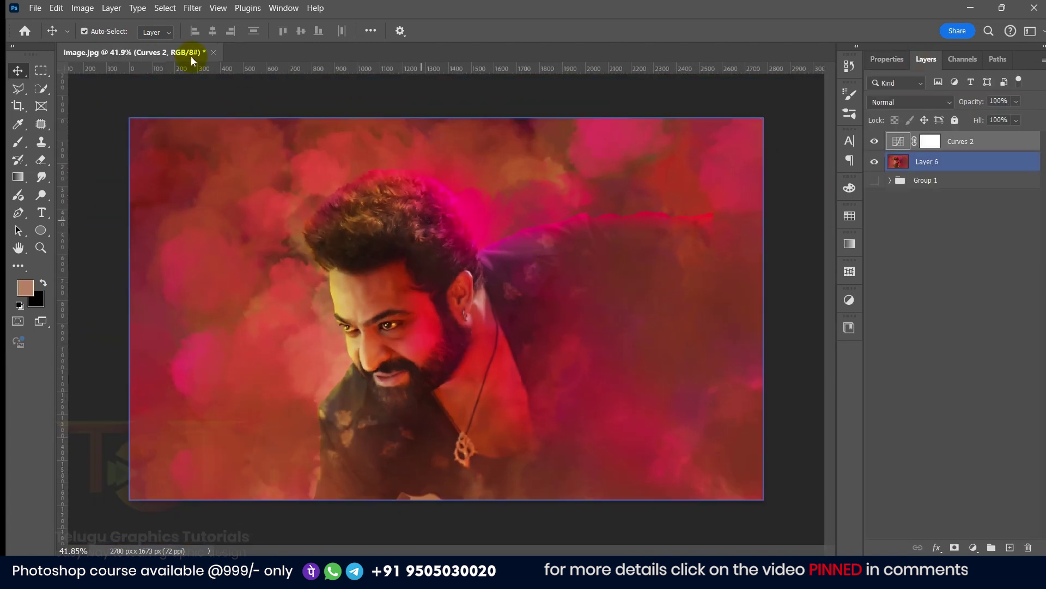
Step: Save the document in Photoshop format as "287 oil painting" in the 287 folder
left_click(35, 9)
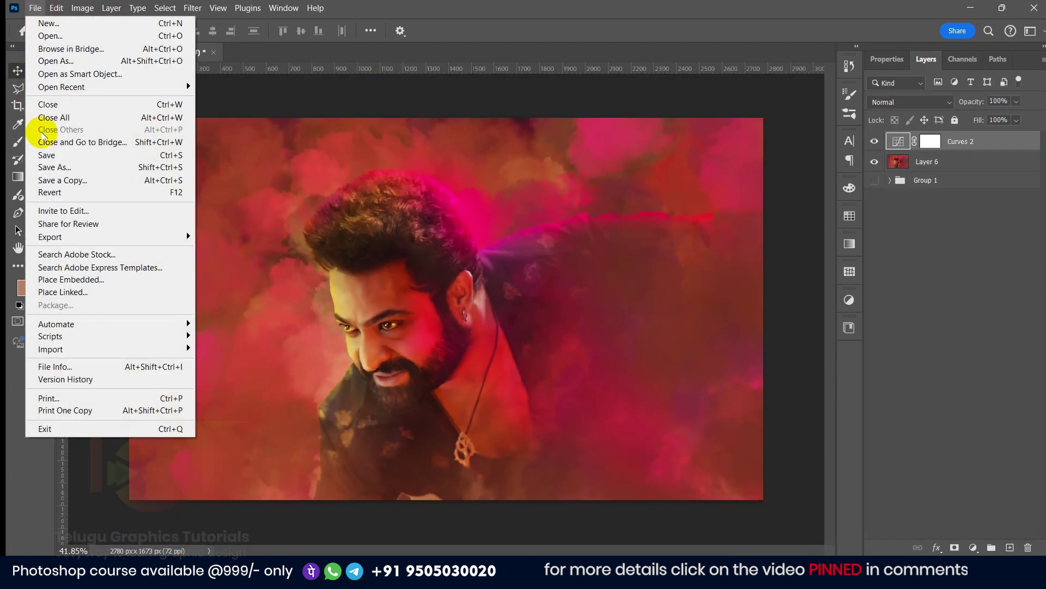
left_click(48, 155)
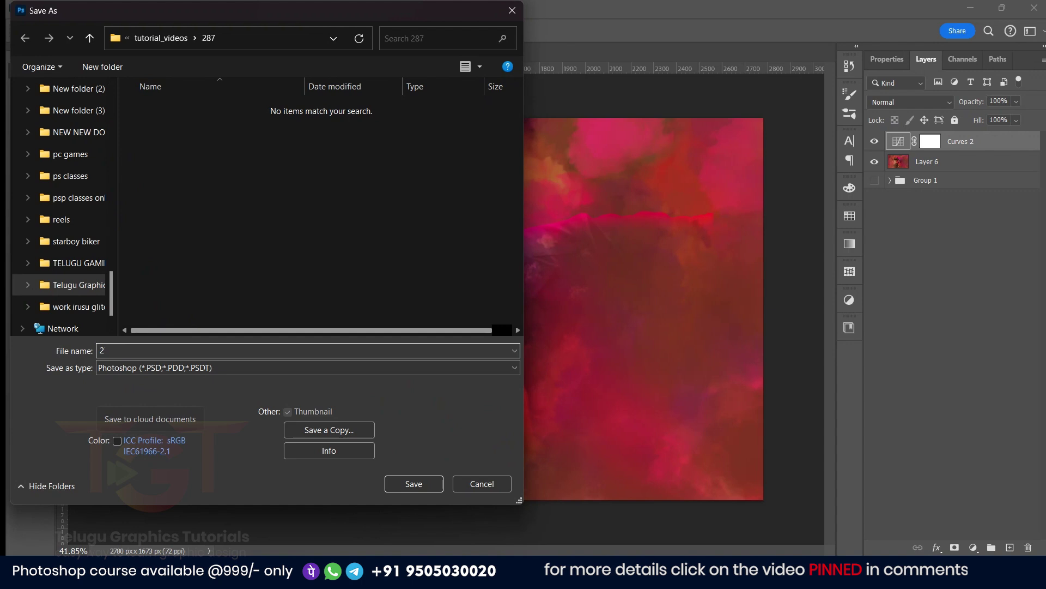
key("Return")
key("Return")
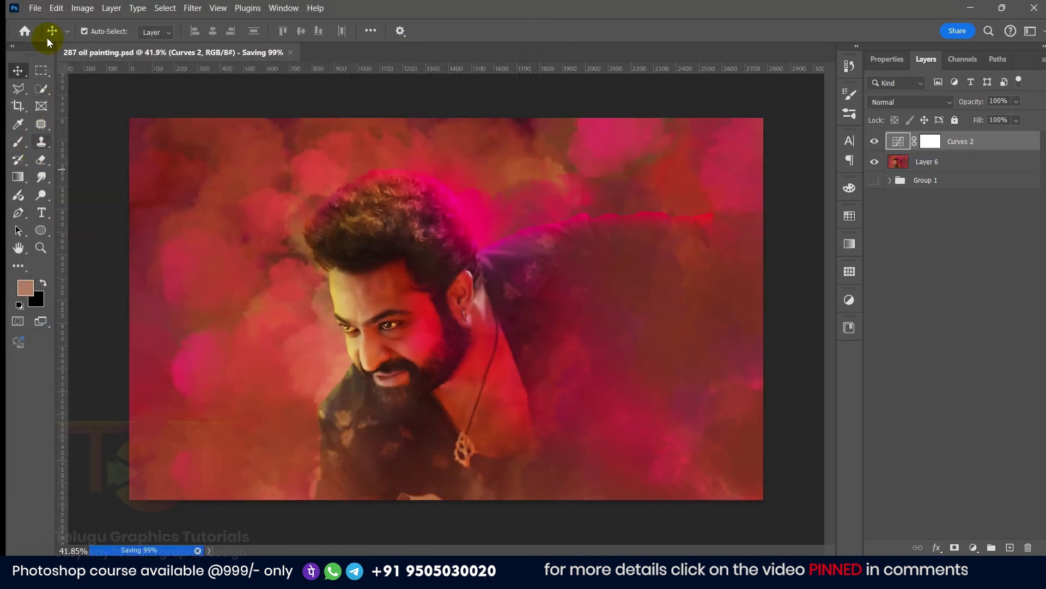
Step: Set up a JPG export of the picture at quality 7 and start the export
left_click(35, 8)
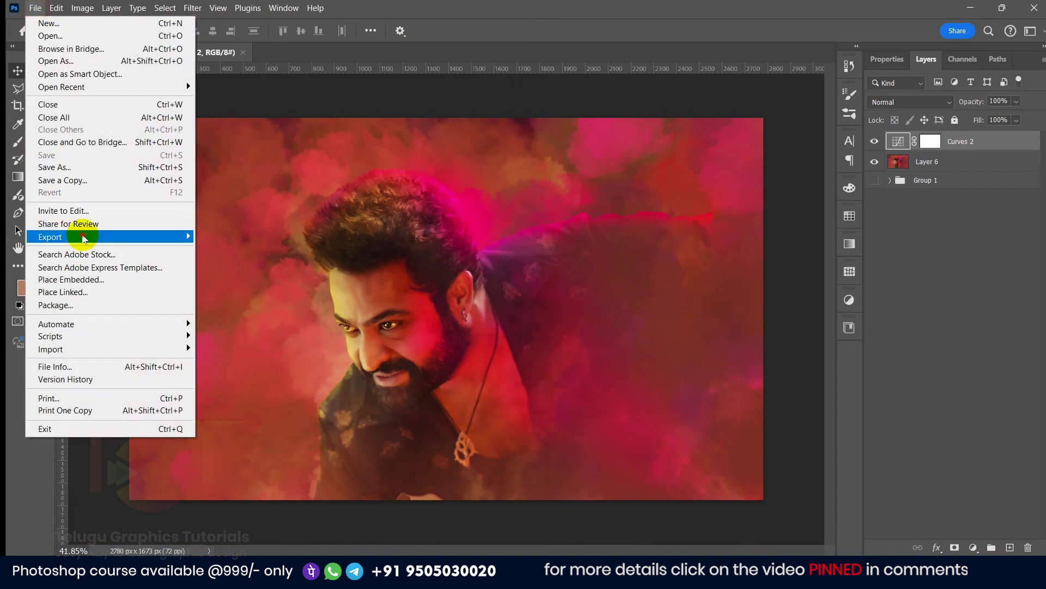
mouse_move(84, 236)
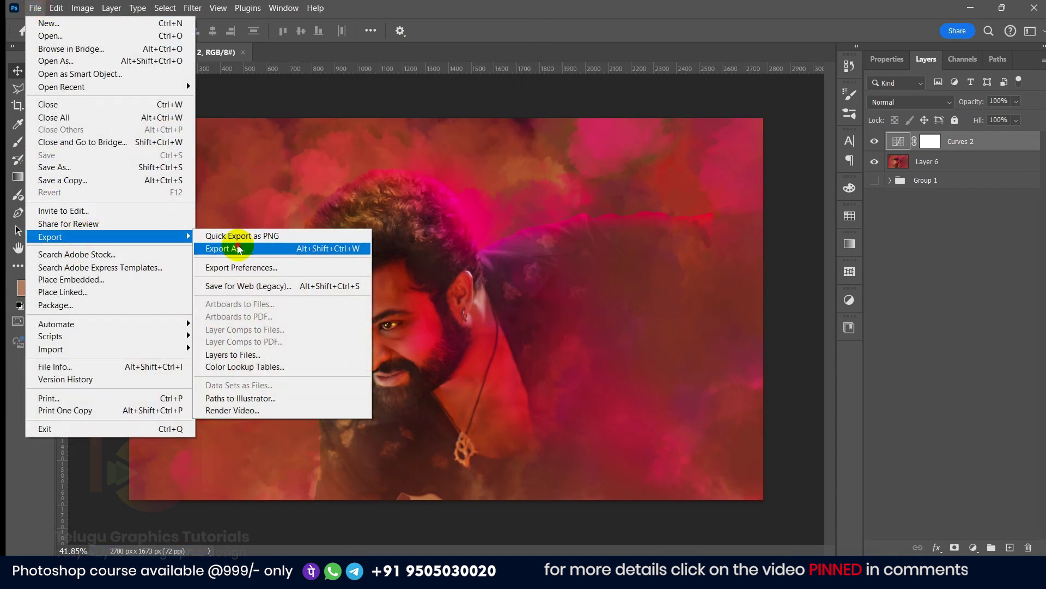
left_click(238, 249)
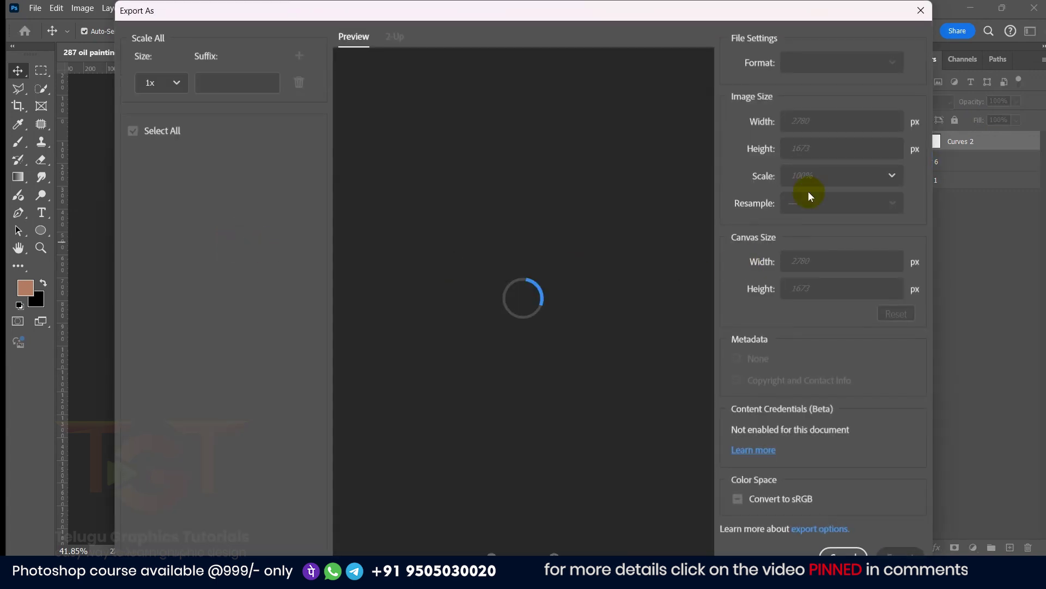
left_click_drag(871, 89, 900, 88)
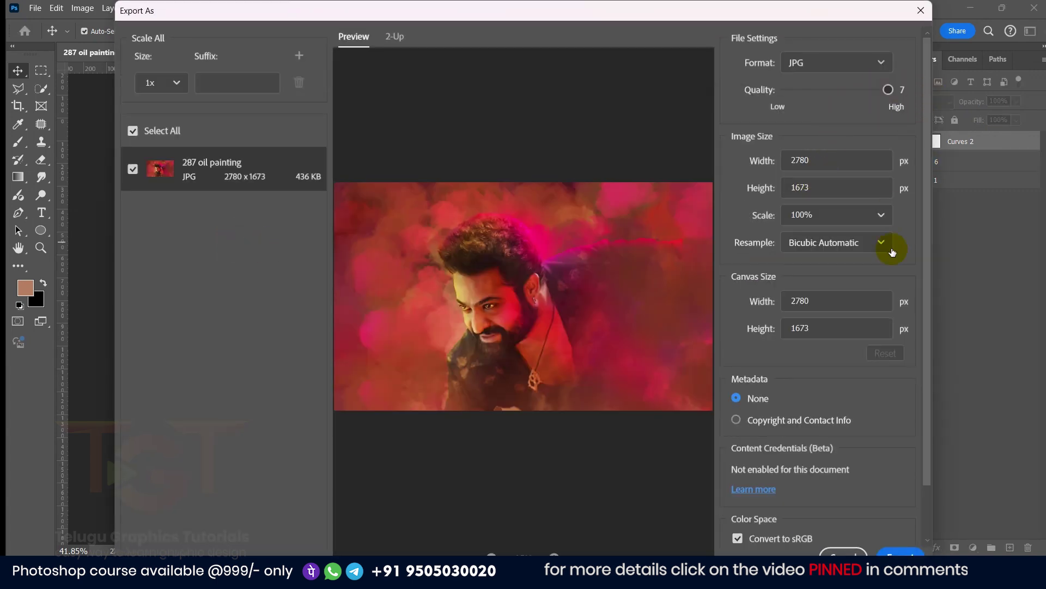
left_click(898, 553)
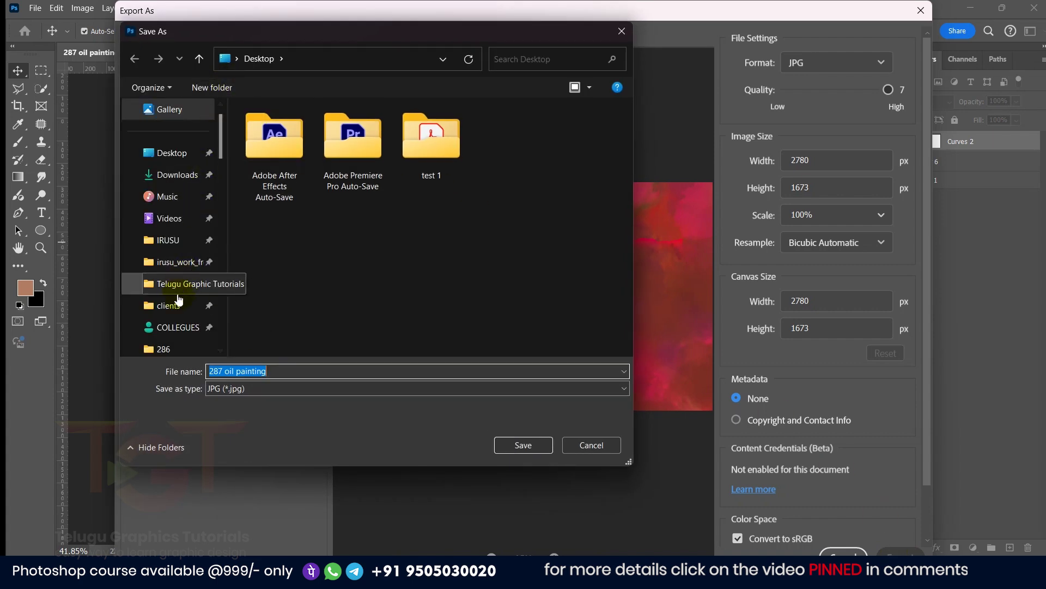
Step: Save the exported JPG as "287 oil painting" in the 287 folder inside tutorial_videos
scroll(164, 273, "down", 3)
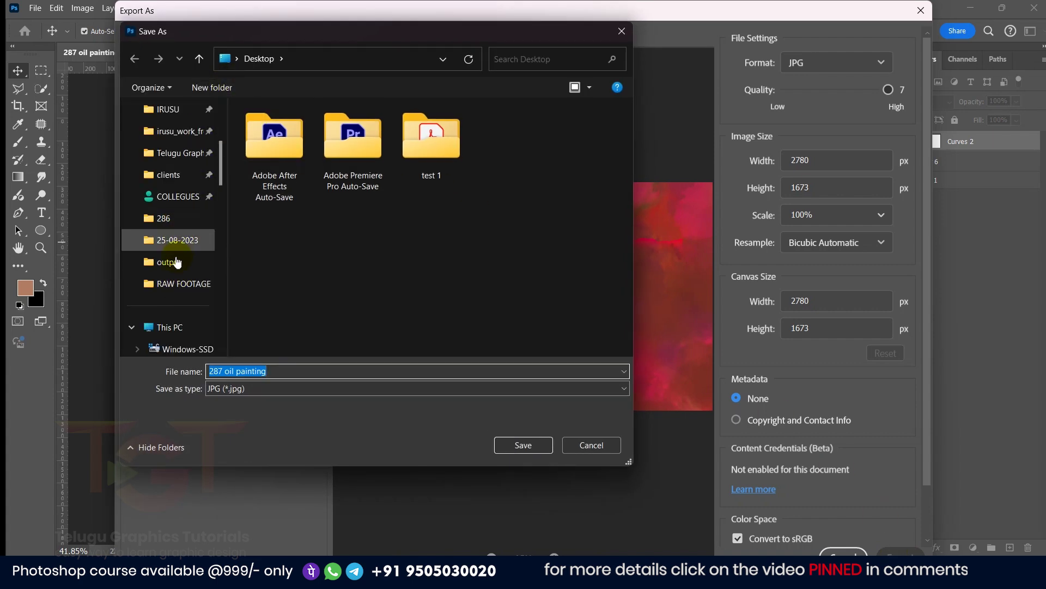
left_click(177, 221)
left_click(274, 59)
scroll(282, 279, "down", 12)
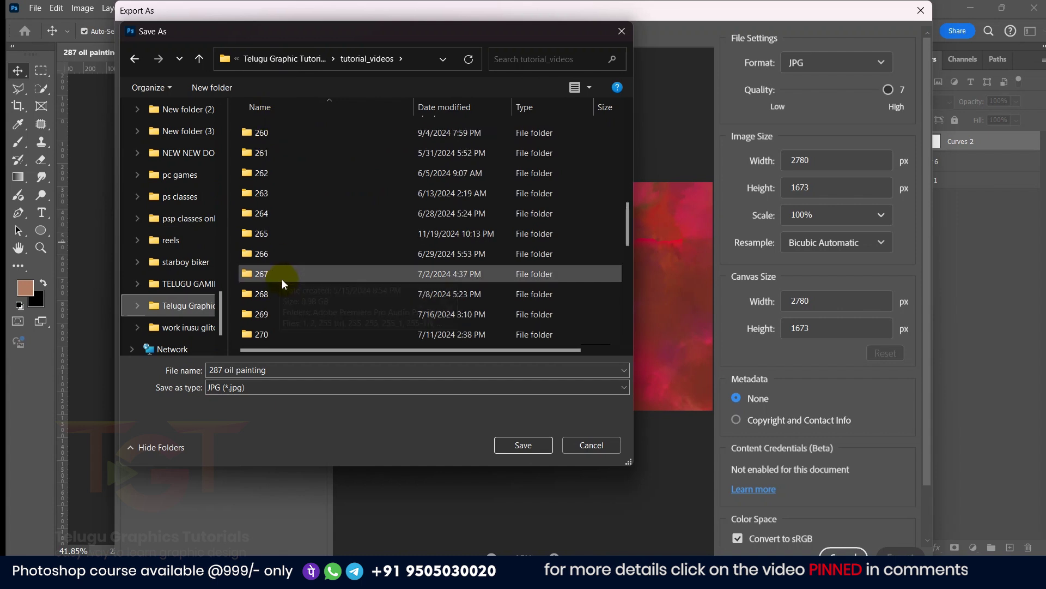
left_click(283, 237)
double_click(282, 239)
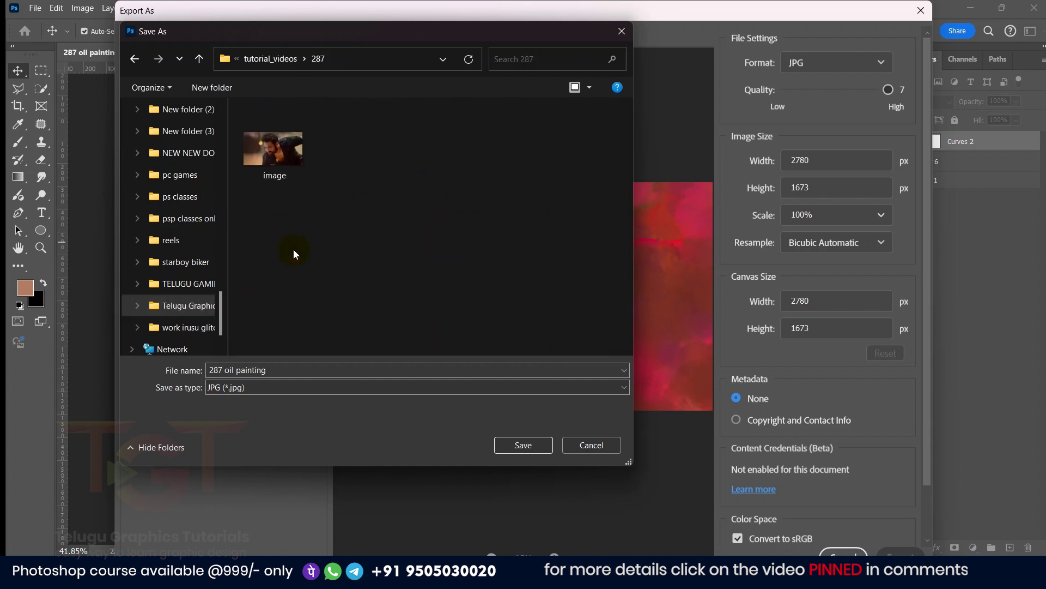
left_click(508, 443)
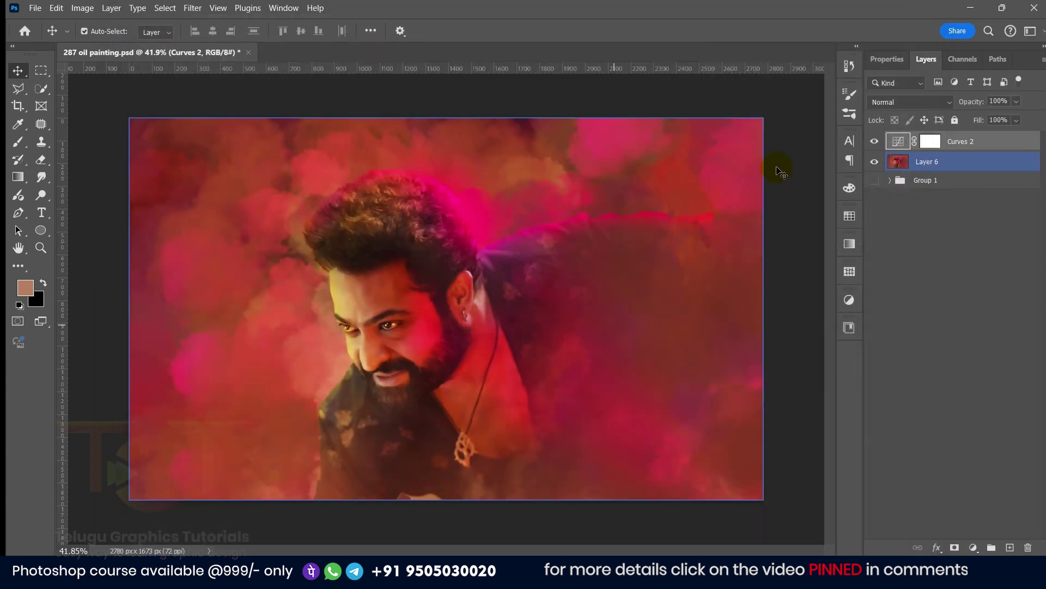
Step: Switch to File Explorer, open the exported "287 oil painting" JPG in the full-size image viewer and compare it with the original image.jpg
left_click(981, 8)
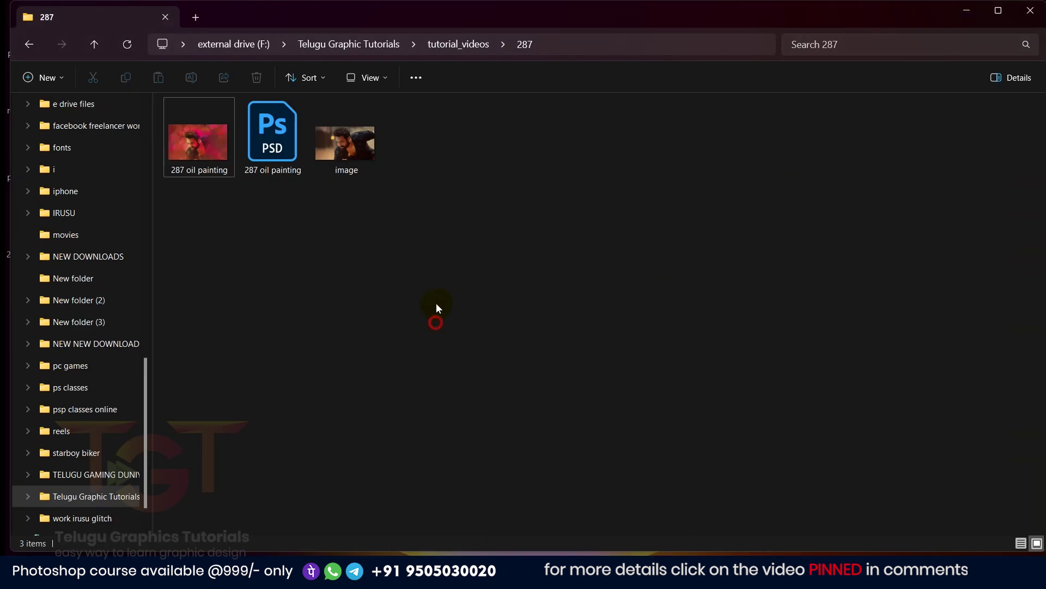
left_click(214, 142)
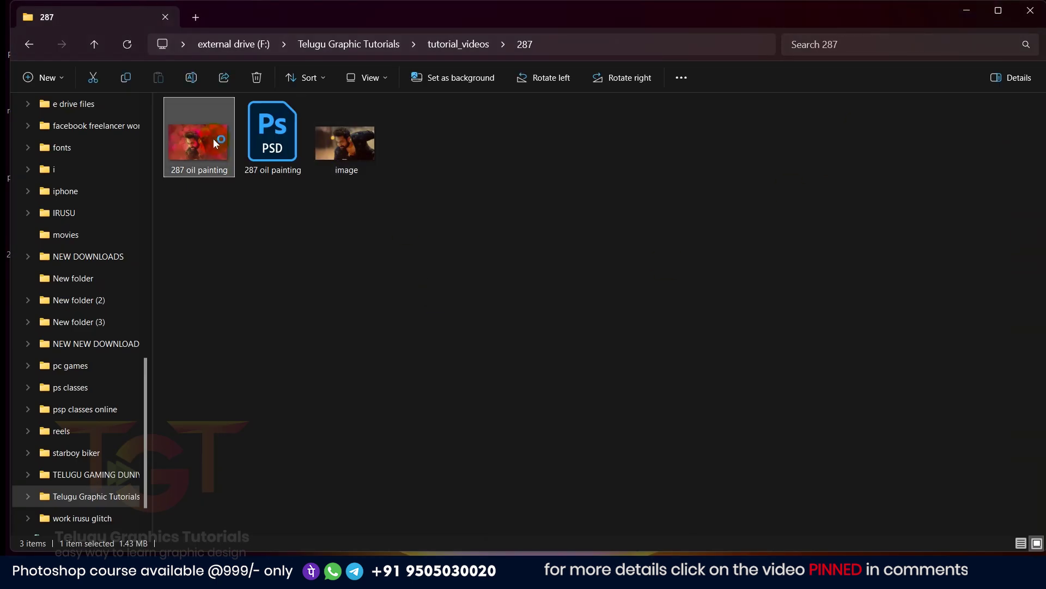
double_click(213, 138)
left_click(854, 139)
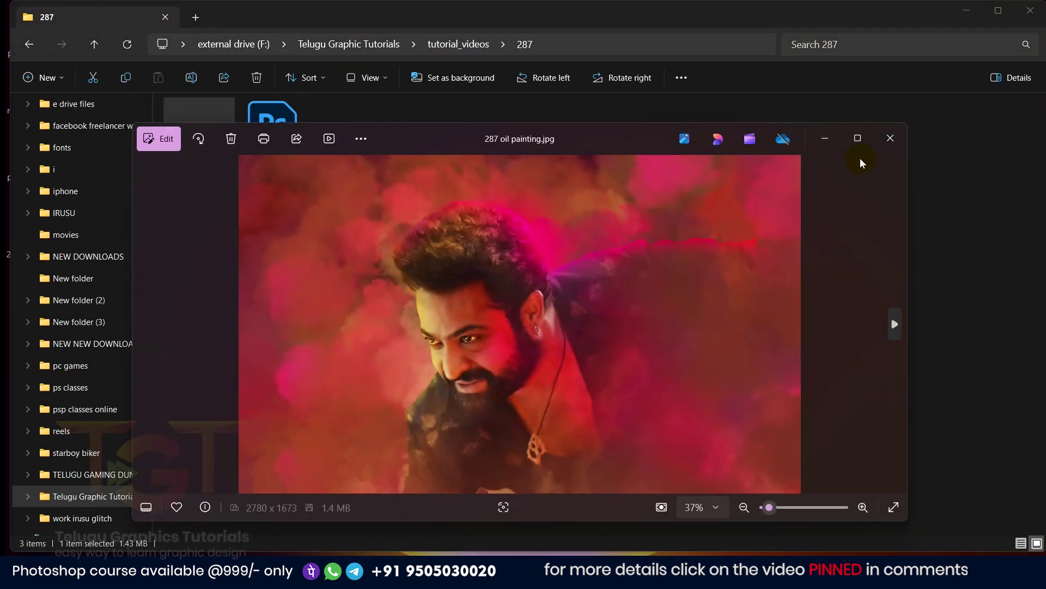
key("Right")
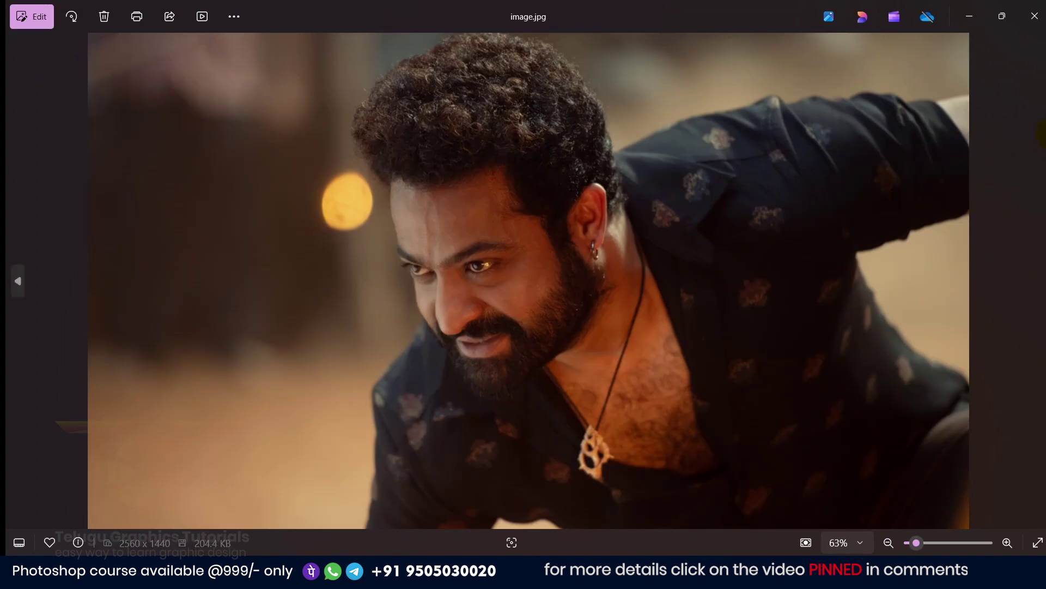
key("Left")
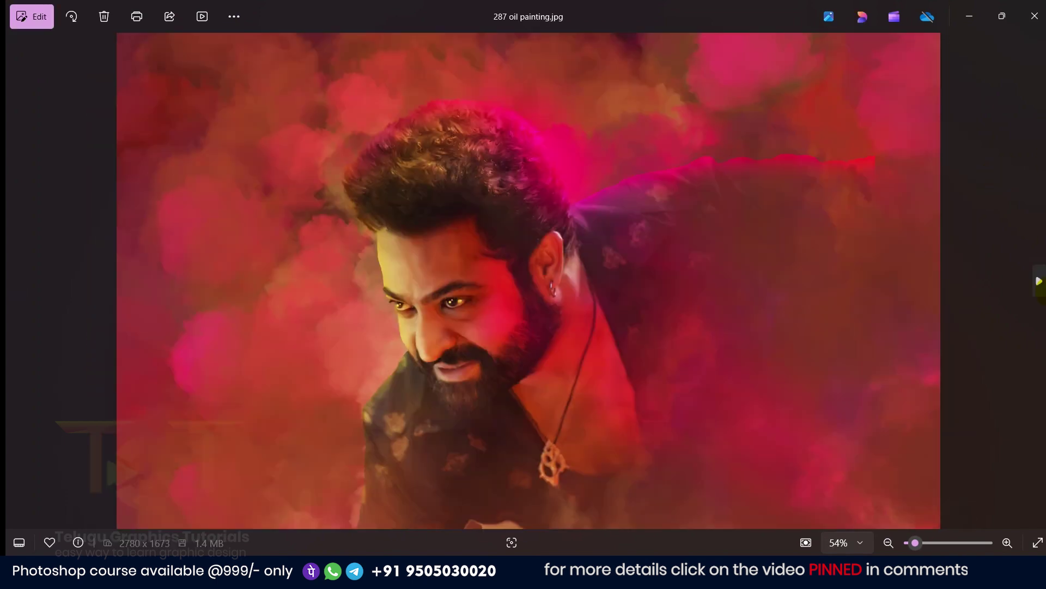